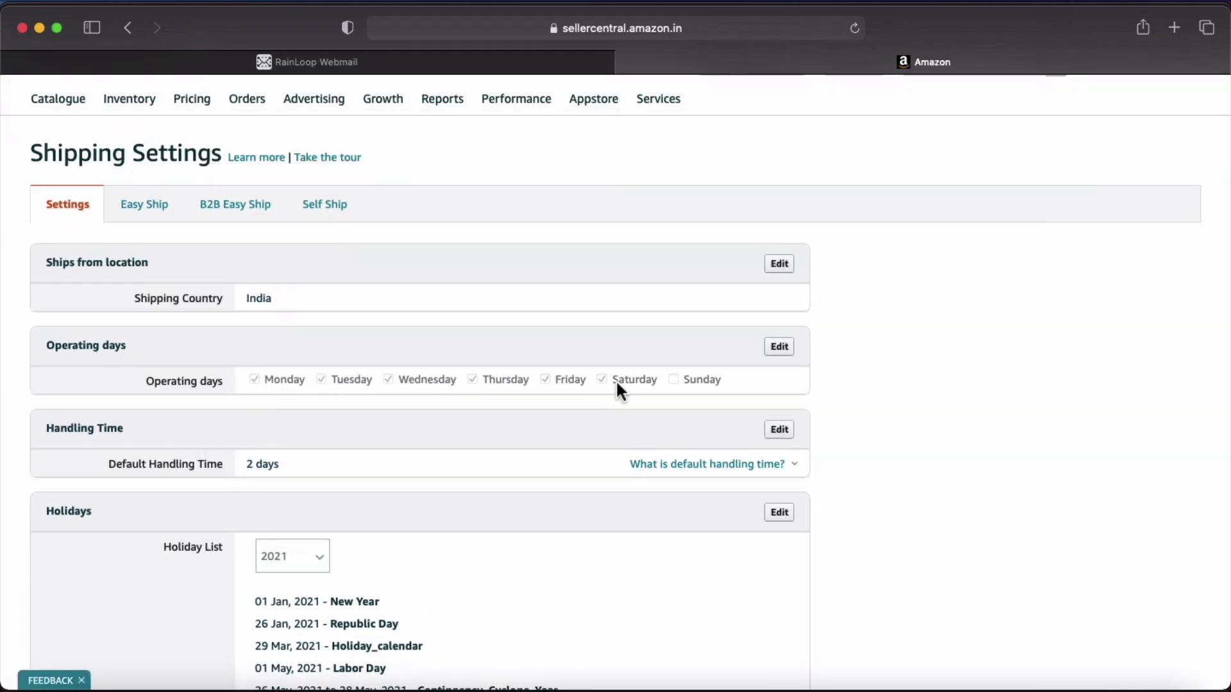
Review the operating days, default handling time and 2021 holiday list in the shipping settings
{"action": "left_click", "coordinate": [716, 379]}
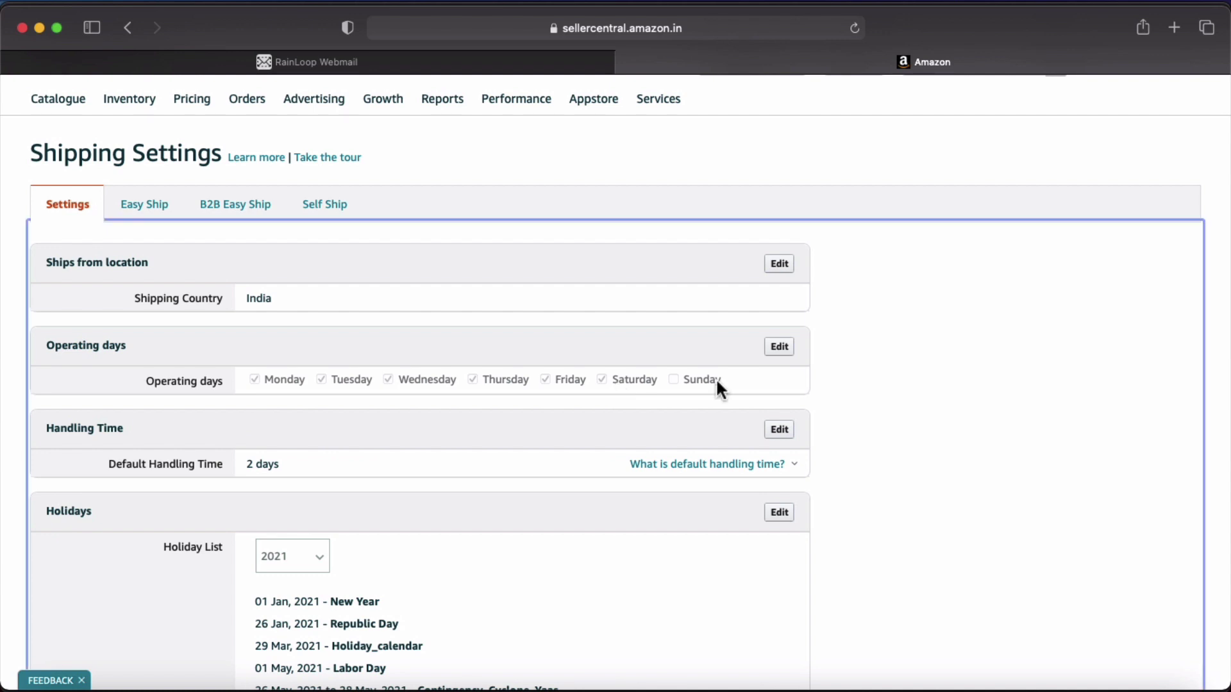
{"action": "left_click", "coordinate": [783, 348]}
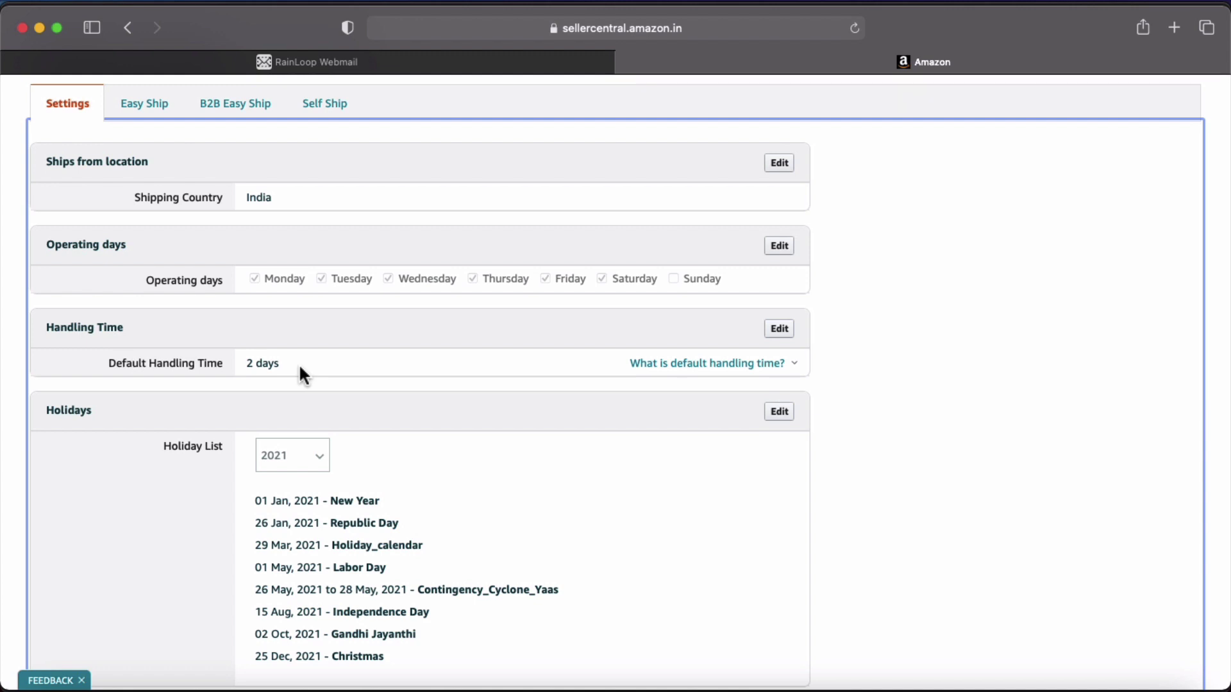
{"action": "scroll", "coordinate": [560, 317], "scroll_direction": "down", "scroll_amount": 3}
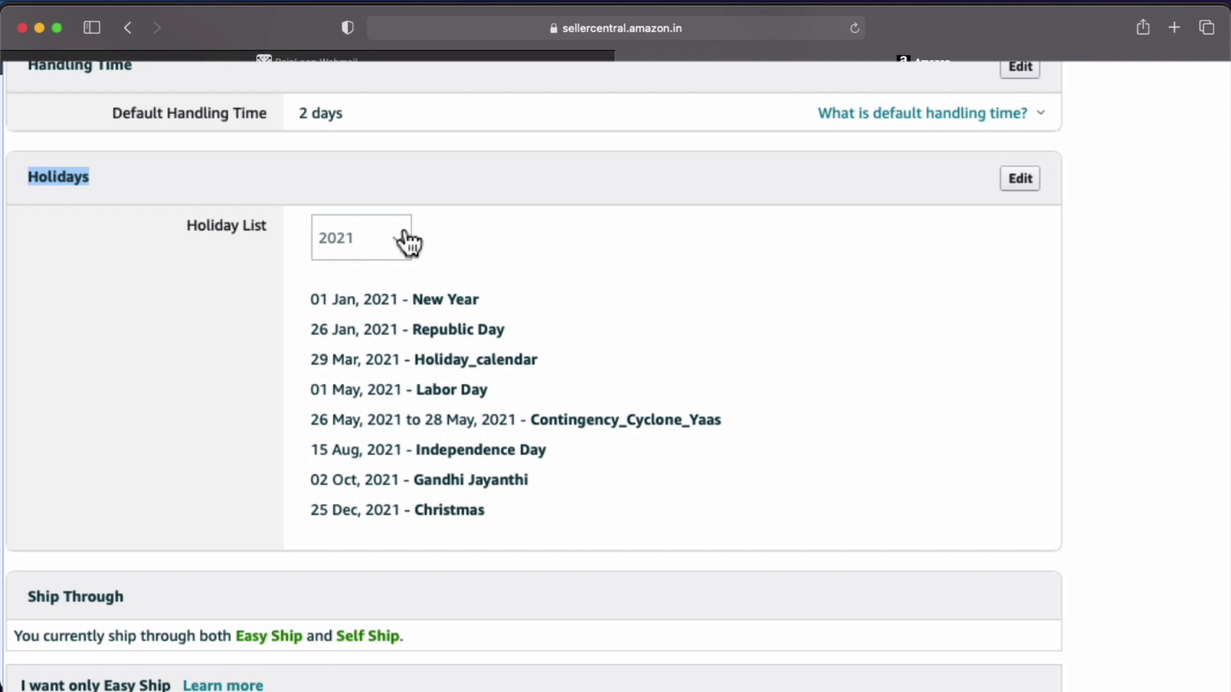
{"action": "left_click_drag", "start_coordinate": [314, 293], "coordinate": [519, 519]}
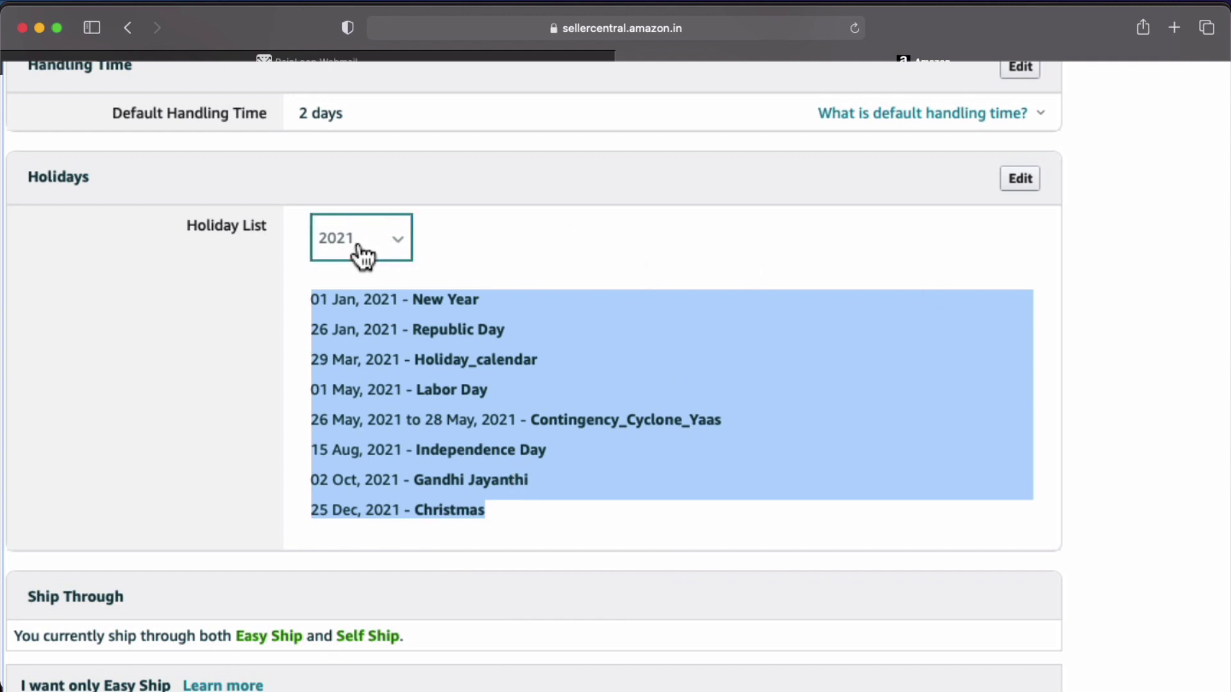
Open the form for adding a holiday, inspect its name and date fields, and return to the shipping settings
{"action": "left_click", "coordinate": [1014, 180]}
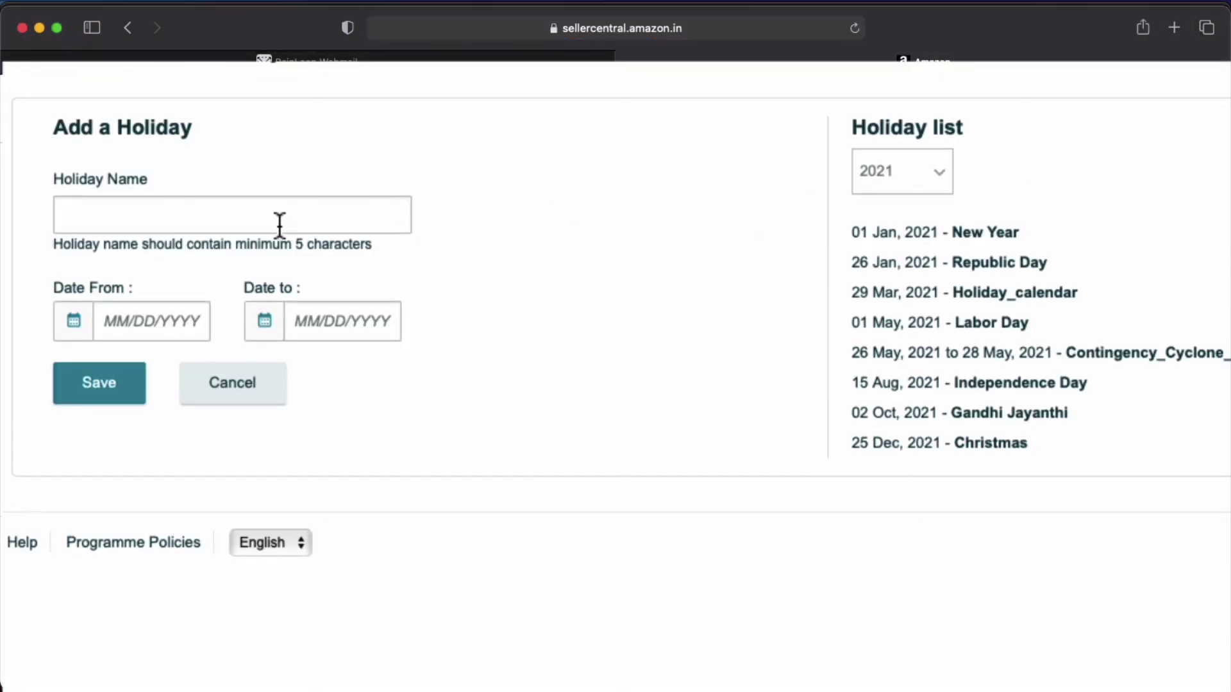
{"action": "left_click", "coordinate": [275, 214]}
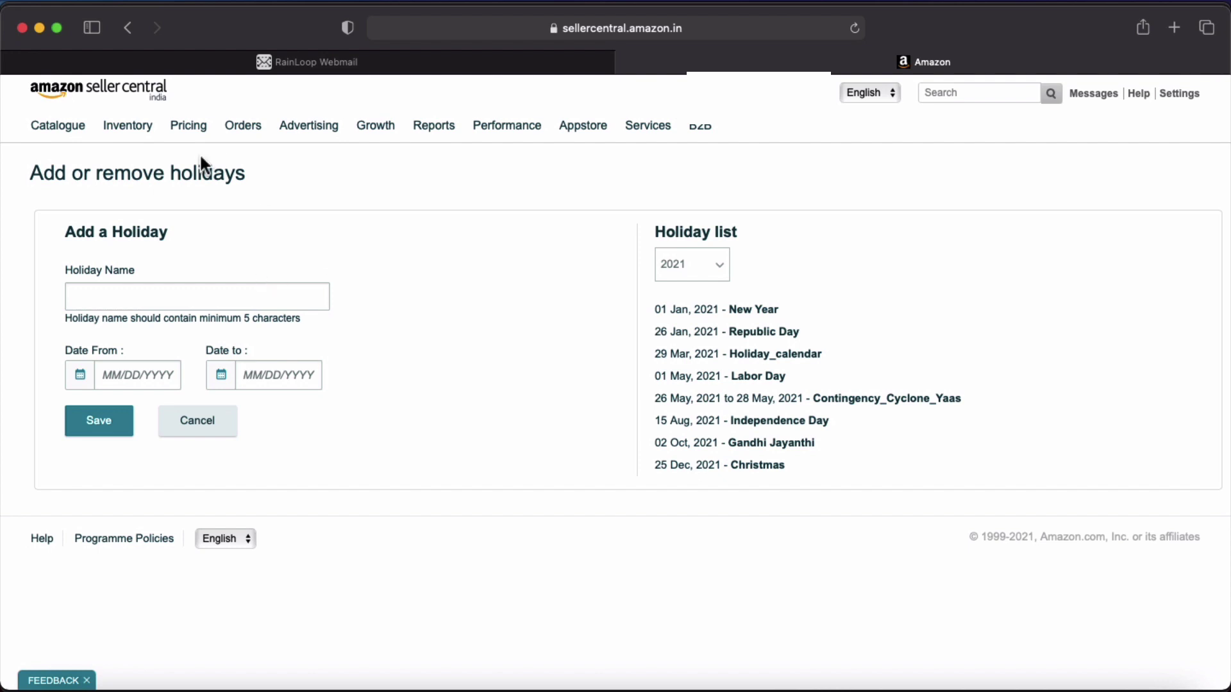
{"action": "left_click", "coordinate": [128, 28]}
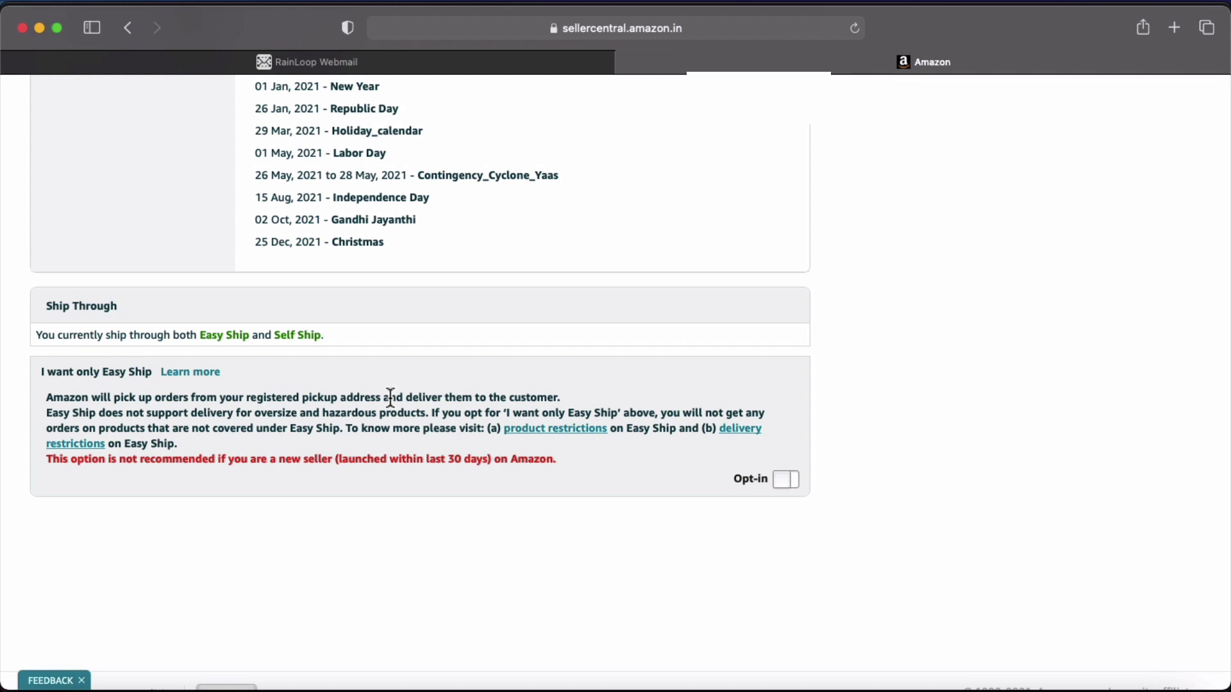
Read the Easy Ship product restrictions, close them, and review the terms of the Easy Ship-only opt-in
{"action": "left_click", "coordinate": [558, 429]}
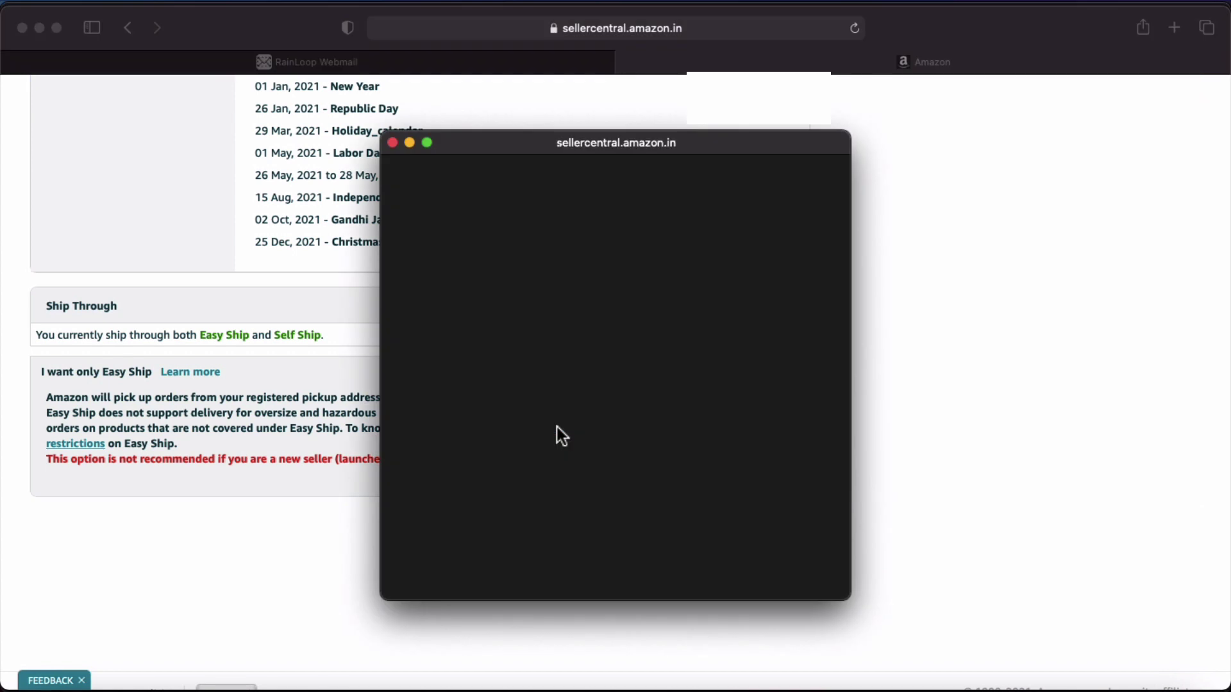
{"action": "scroll", "coordinate": [557, 430], "scroll_direction": "down", "scroll_amount": 10}
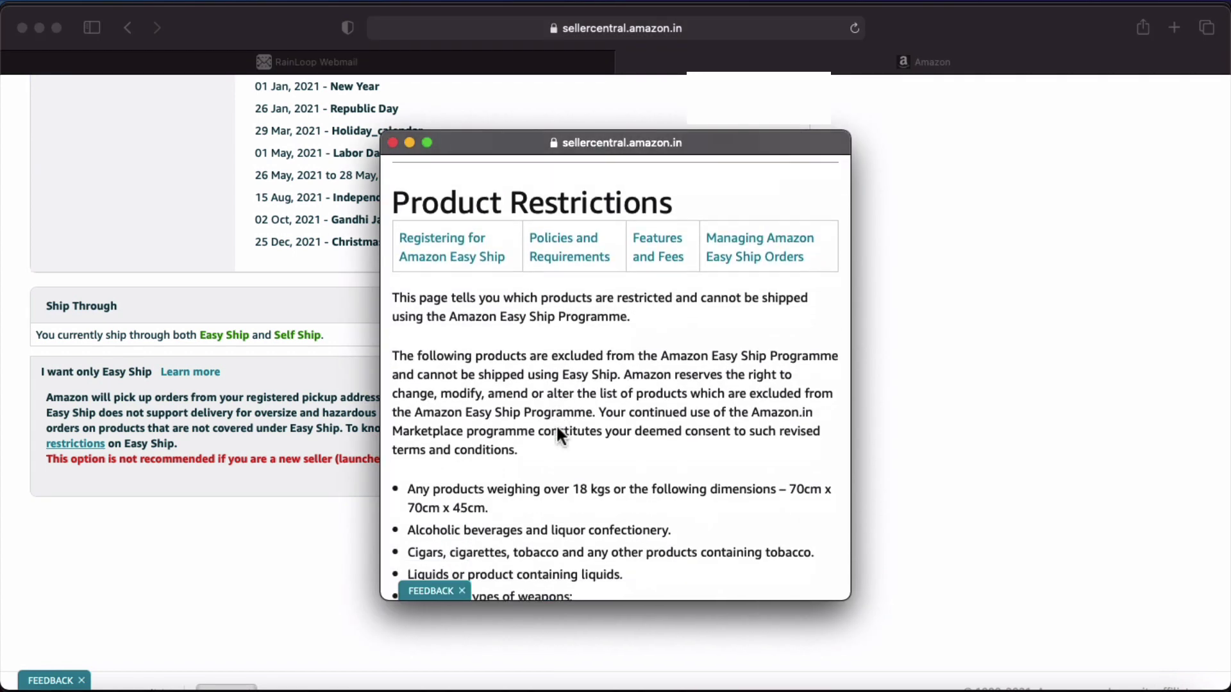
{"action": "scroll", "coordinate": [557, 429], "scroll_direction": "down", "scroll_amount": 3}
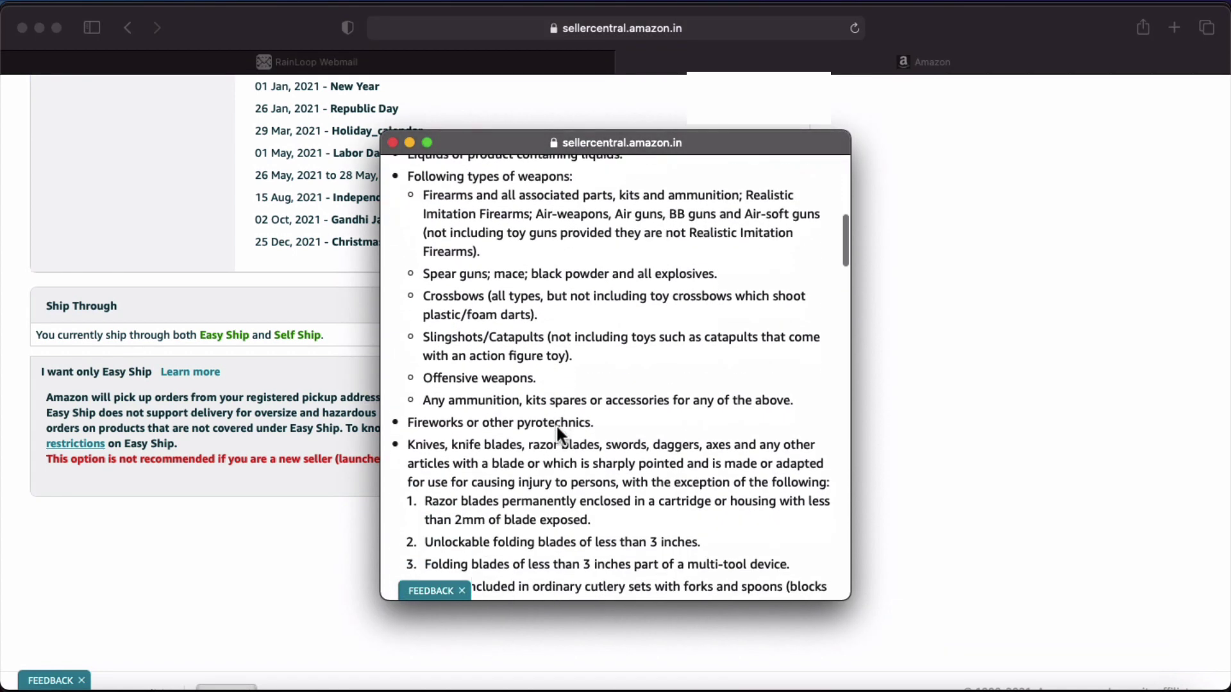
{"action": "key", "text": "super+w"}
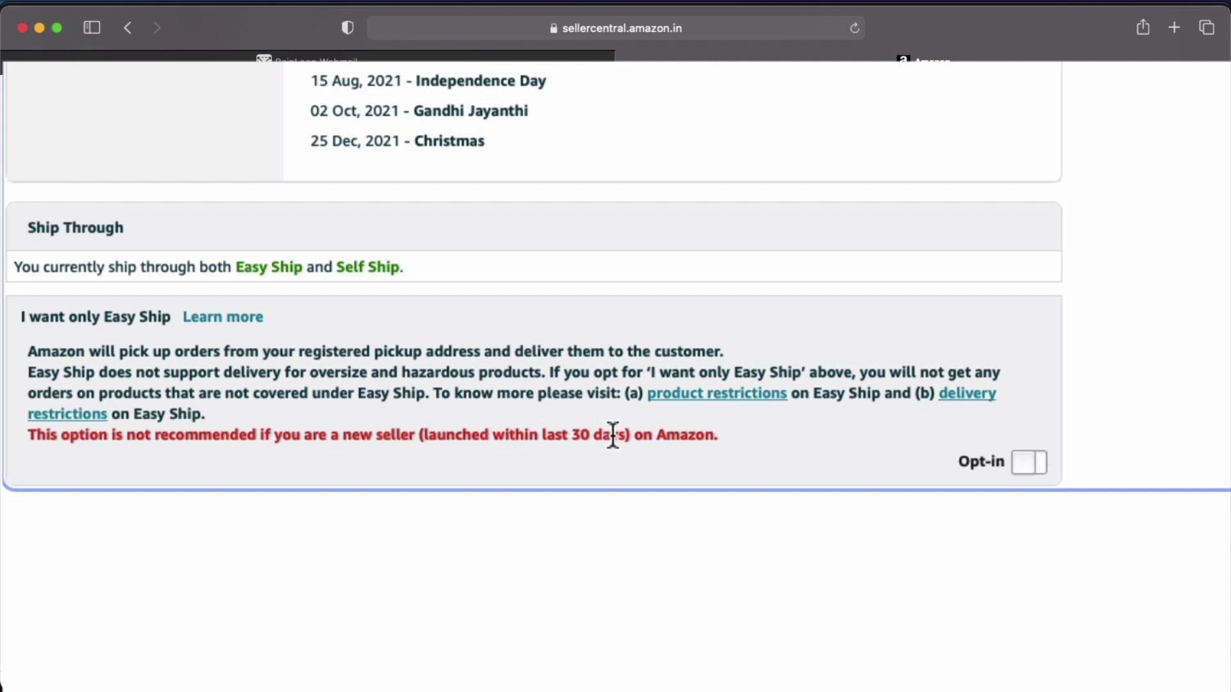
{"action": "scroll", "coordinate": [612, 436], "scroll_direction": "up", "scroll_amount": 1}
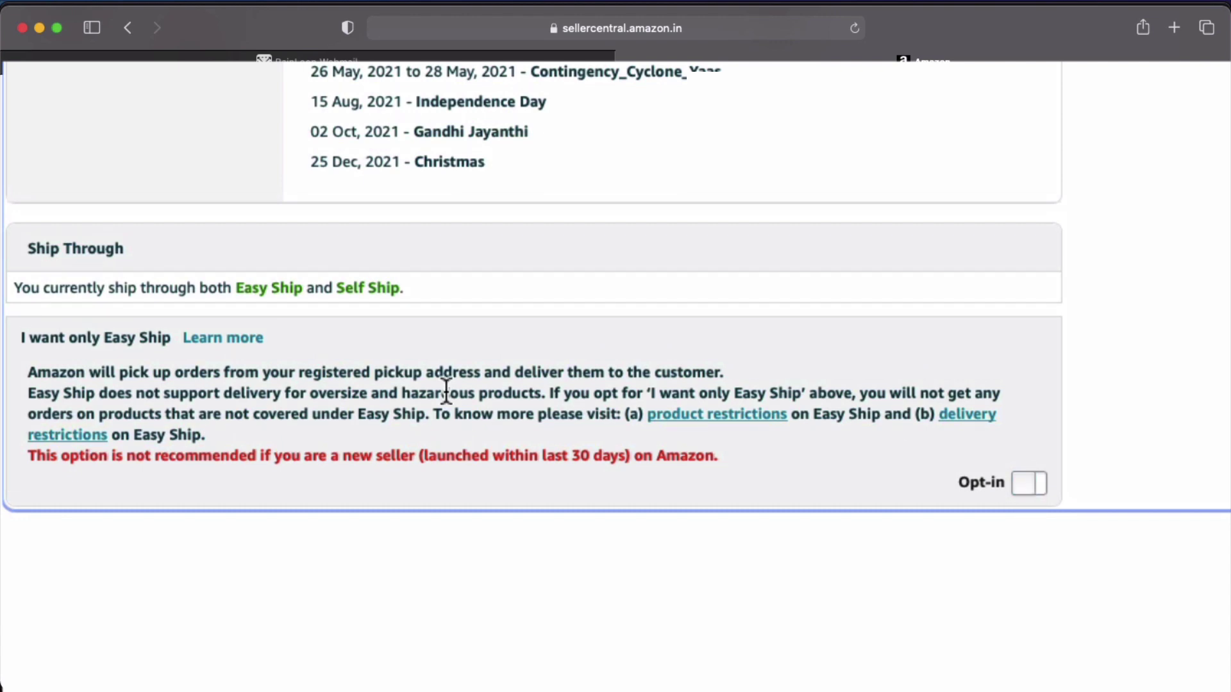
{"action": "scroll", "coordinate": [297, 338], "scroll_direction": "down", "scroll_amount": 5}
Open the Easy Ship settings and examine the Local, Regional and National standard delivery configurations and their shipping times
{"action": "scroll", "coordinate": [294, 350], "scroll_direction": "up", "scroll_amount": 2}
{"action": "scroll", "coordinate": [294, 350], "scroll_direction": "up", "scroll_amount": 10}
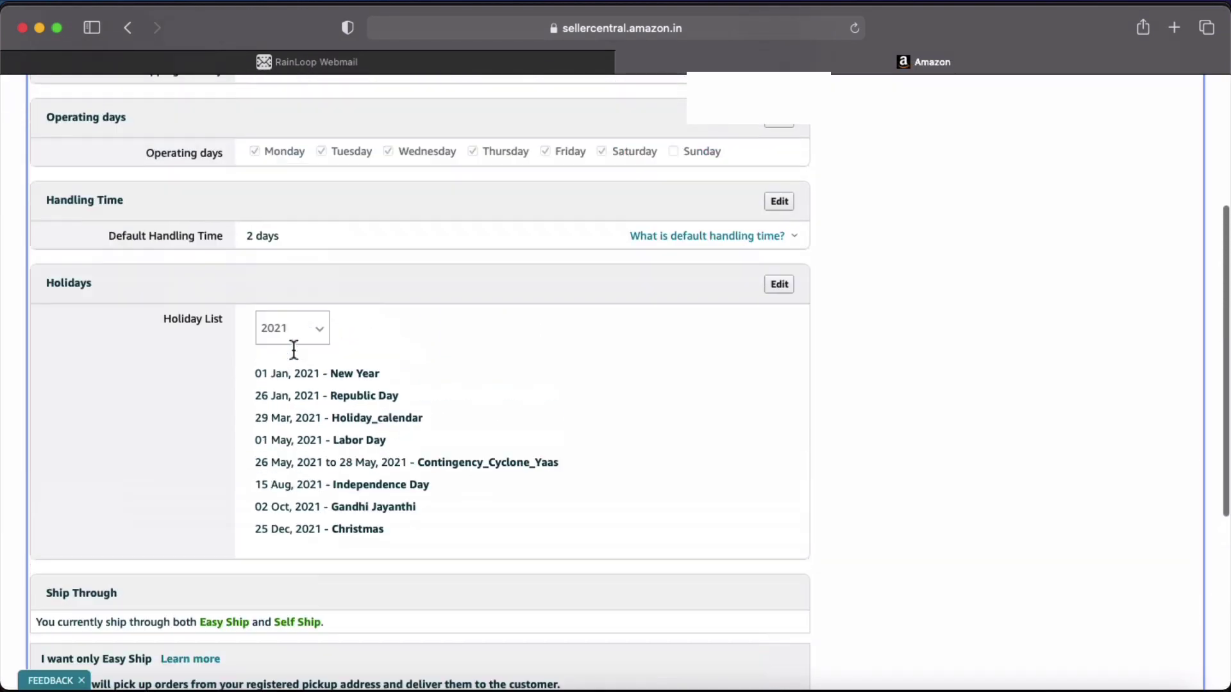
{"action": "left_click", "coordinate": [158, 239]}
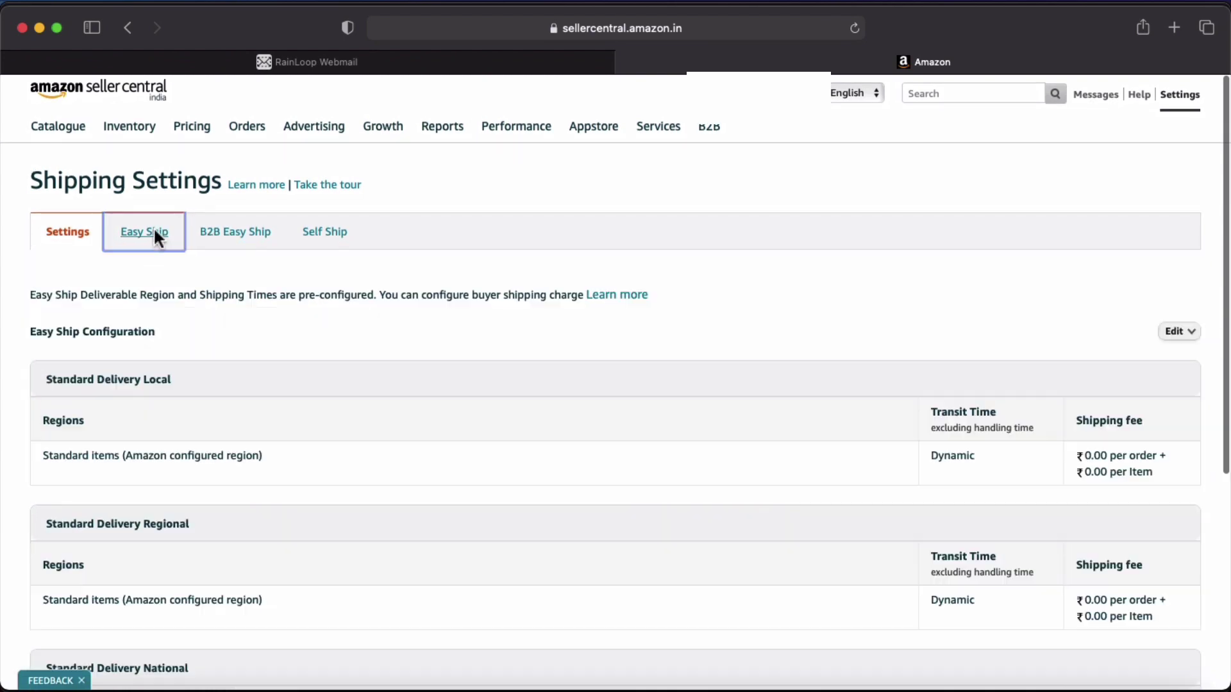
{"action": "scroll", "coordinate": [247, 340], "scroll_direction": "down", "scroll_amount": 3}
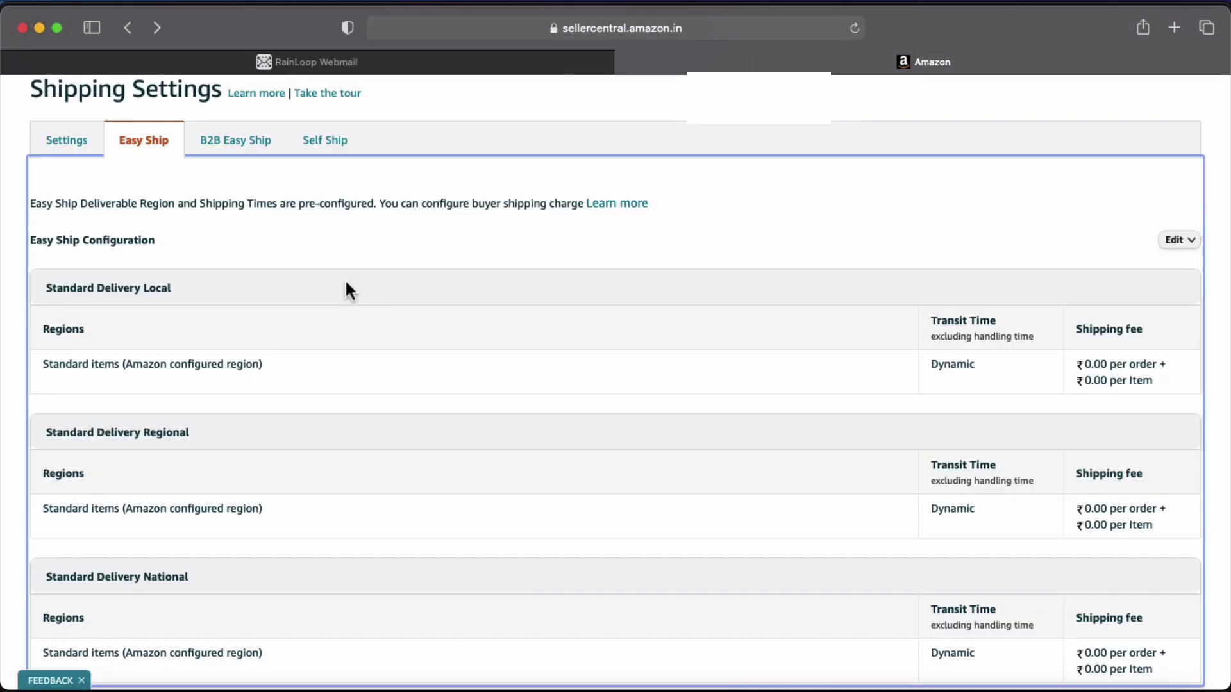
{"action": "double_click", "coordinate": [157, 288]}
{"action": "scroll", "coordinate": [170, 431], "scroll_direction": "down", "scroll_amount": 1}
{"action": "double_click", "coordinate": [160, 396]}
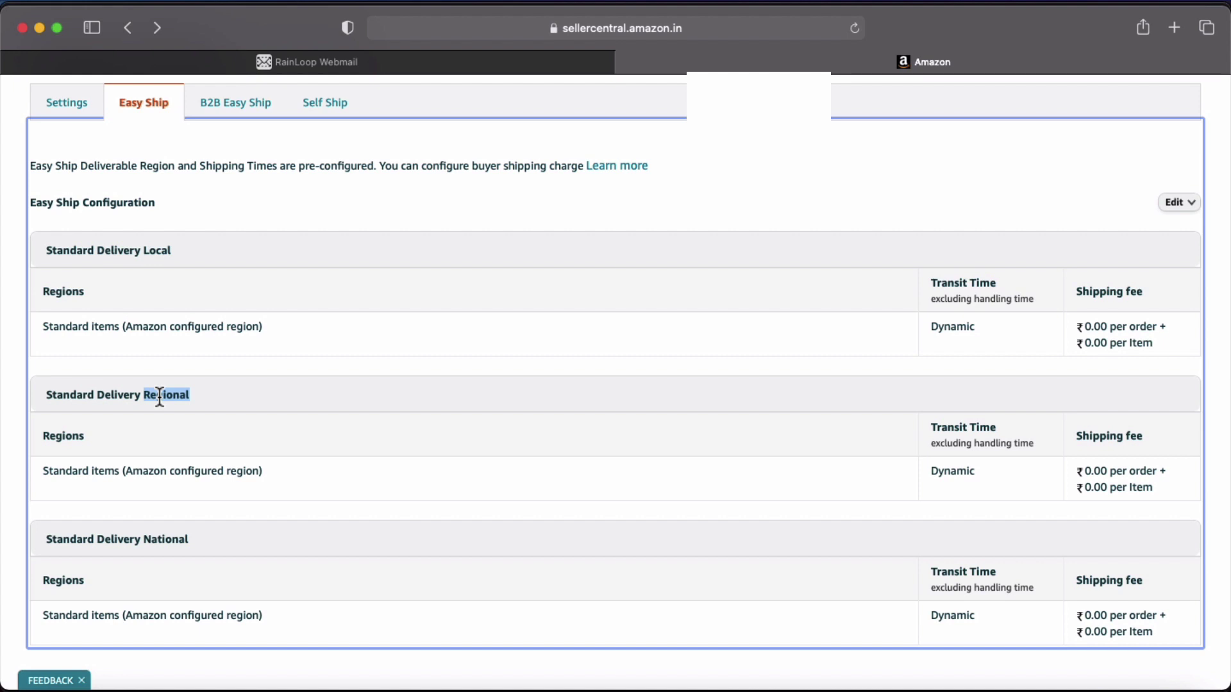
{"action": "scroll", "coordinate": [159, 396], "scroll_direction": "down", "scroll_amount": 1}
{"action": "left_click_drag", "start_coordinate": [143, 504], "coordinate": [179, 504]}
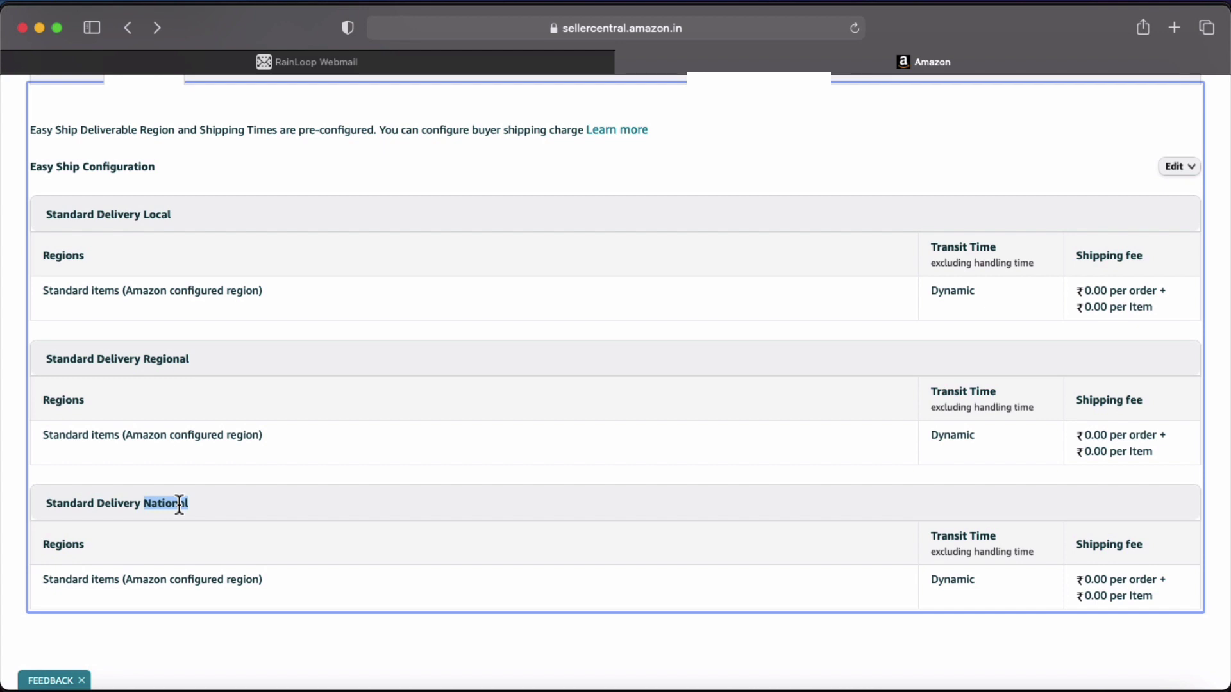
{"action": "left_click_drag", "start_coordinate": [180, 503], "coordinate": [205, 498]}
{"action": "scroll", "coordinate": [205, 498], "scroll_direction": "up", "scroll_amount": 1}
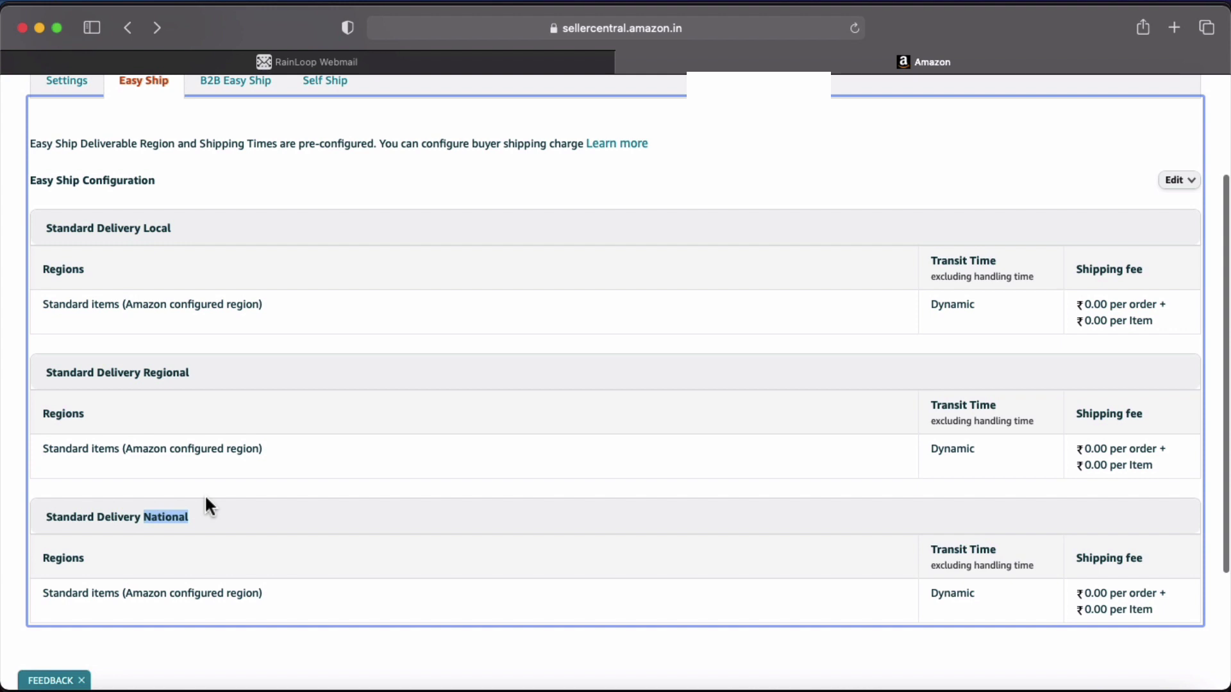
{"action": "scroll", "coordinate": [205, 499], "scroll_direction": "up", "scroll_amount": 1}
{"action": "left_click_drag", "start_coordinate": [206, 149], "coordinate": [277, 149]}
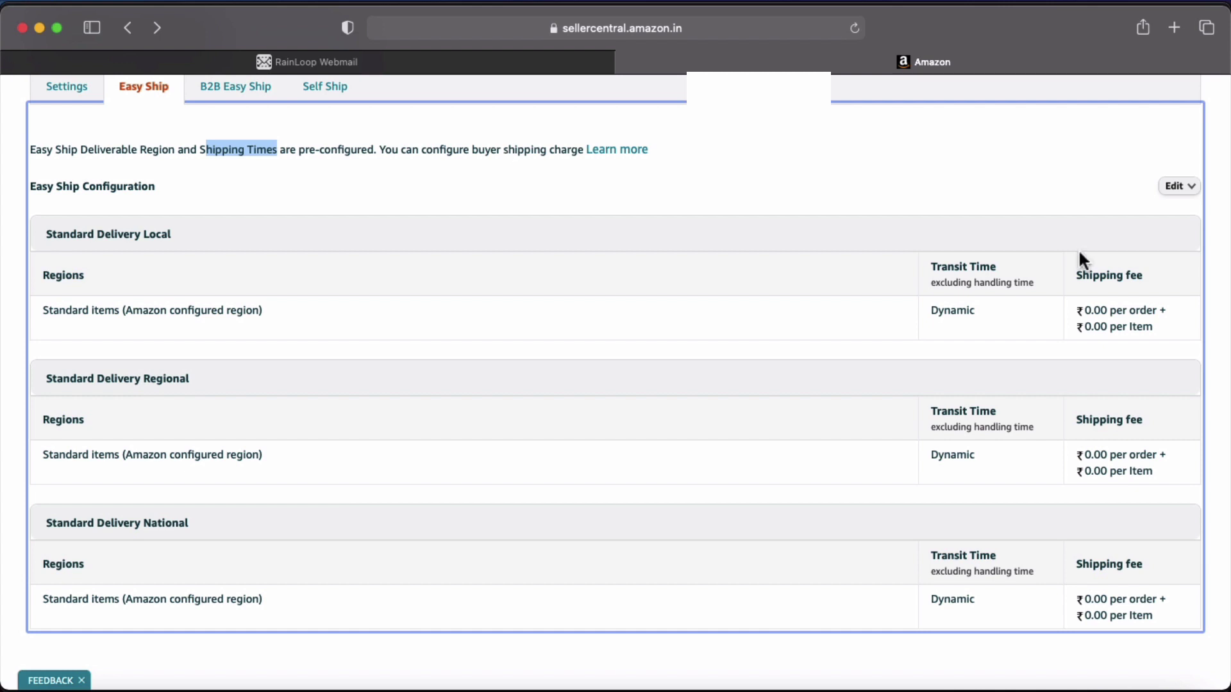
Open the Easy Ship configuration for editing and review its rate models, delivery regions and shipping fee fields
{"action": "left_click", "coordinate": [1188, 190]}
{"action": "left_click", "coordinate": [1188, 192]}
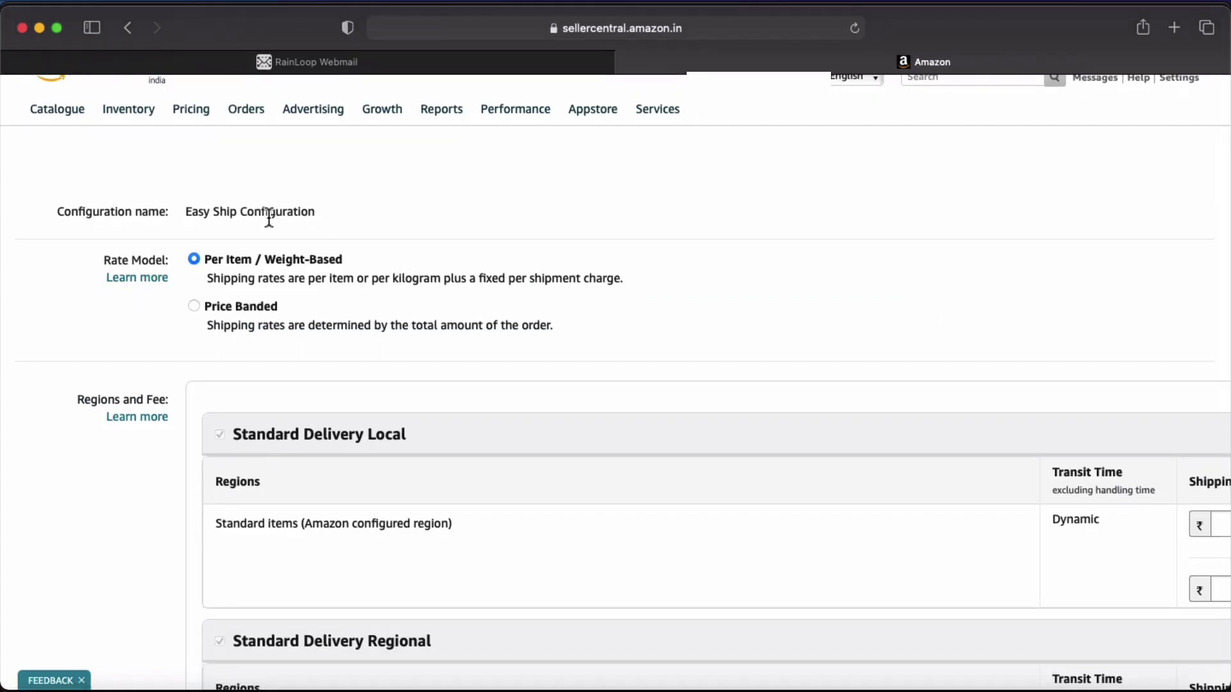
{"action": "scroll", "coordinate": [275, 217], "scroll_direction": "down", "scroll_amount": 1}
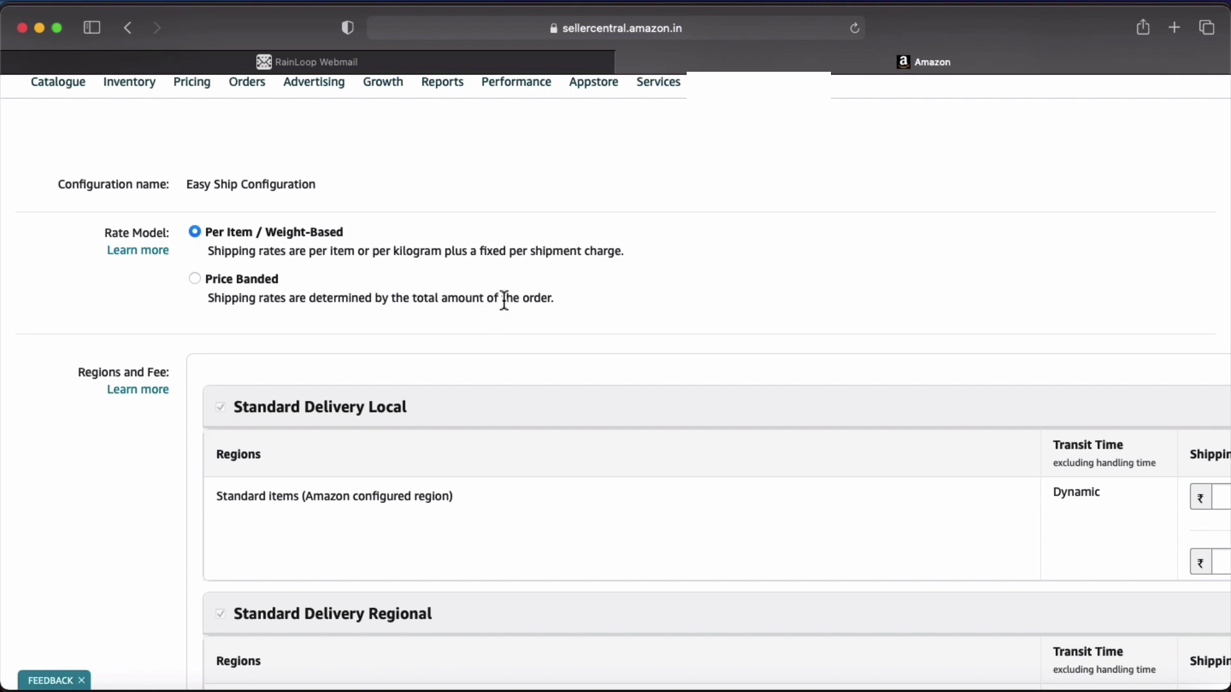
{"action": "scroll", "coordinate": [302, 198], "scroll_direction": "down", "scroll_amount": 1}
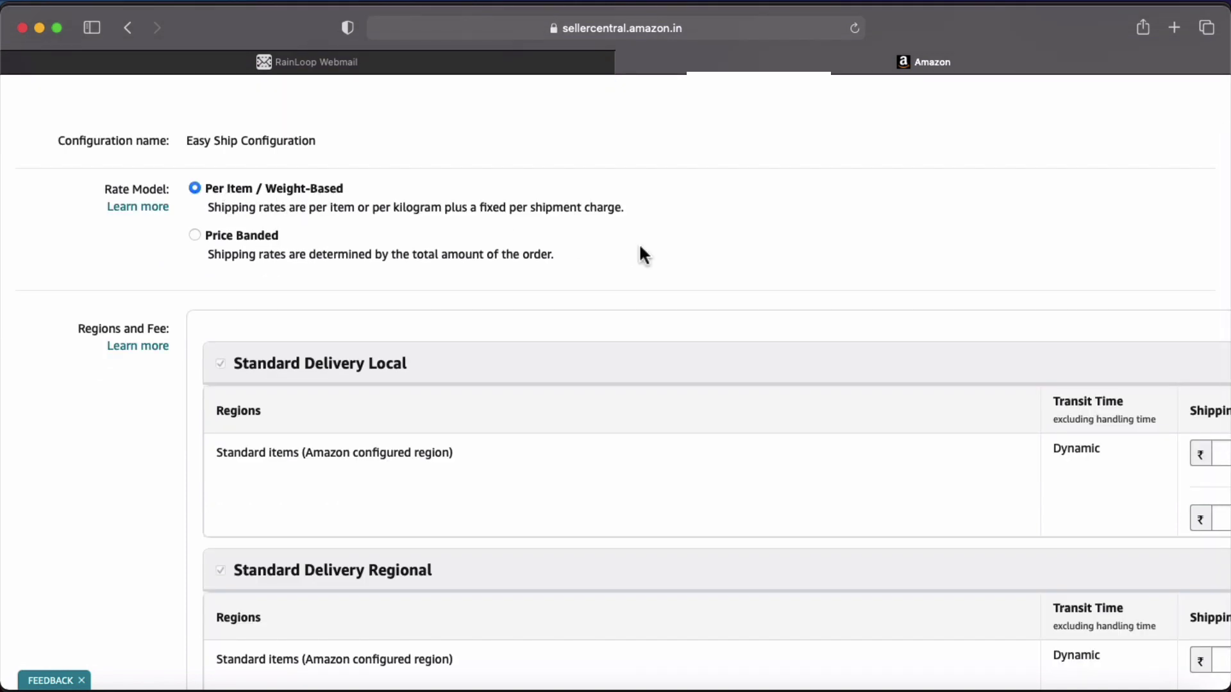
{"action": "scroll", "coordinate": [639, 248], "scroll_direction": "down", "scroll_amount": 2}
{"action": "scroll", "coordinate": [695, 339], "scroll_direction": "down", "scroll_amount": 2}
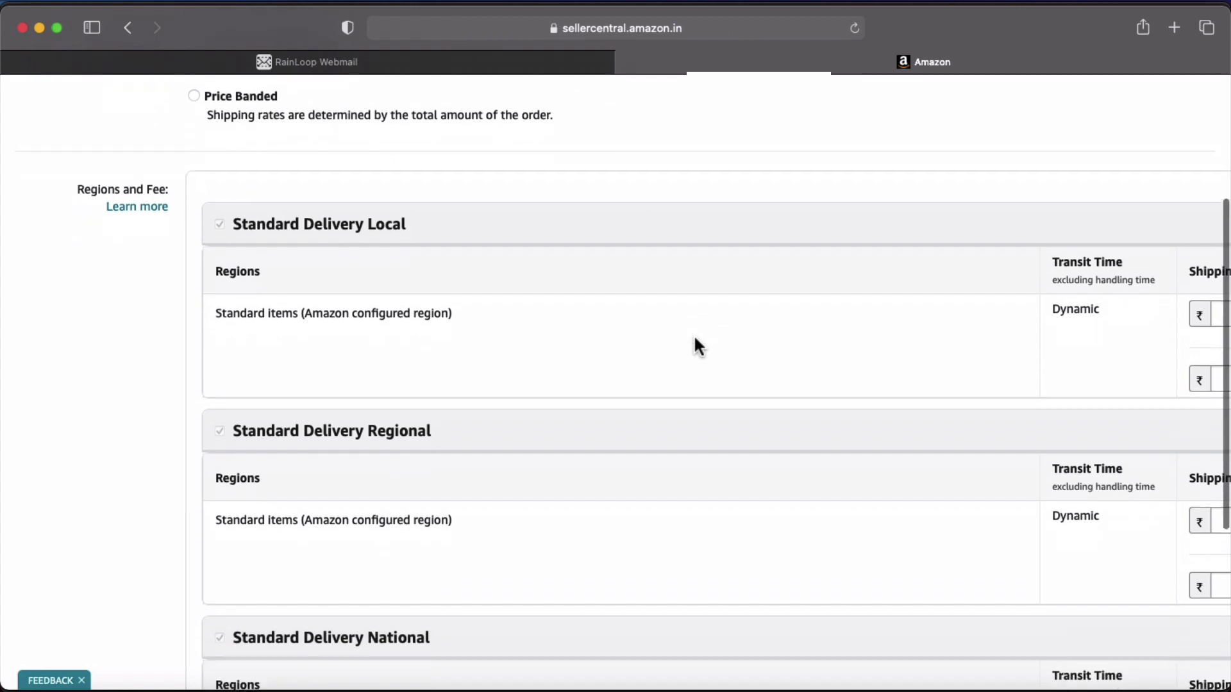
{"action": "scroll", "coordinate": [695, 339], "scroll_direction": "right", "scroll_amount": 1}
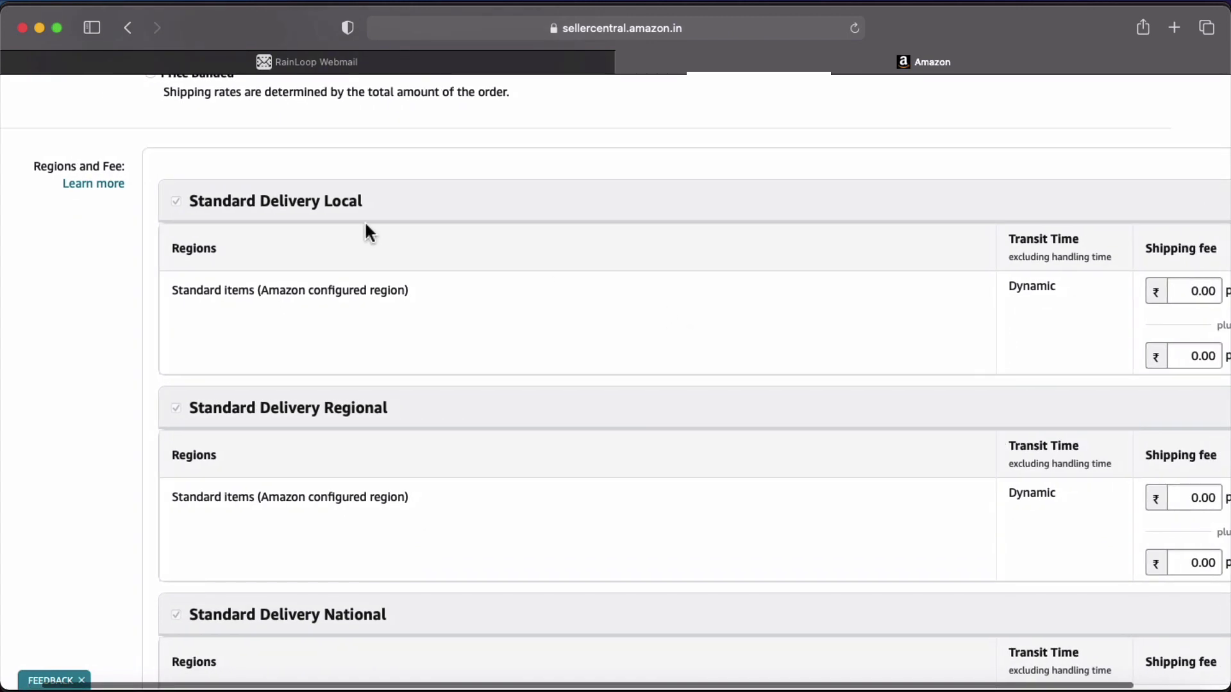
{"action": "scroll", "coordinate": [456, 390], "scroll_direction": "down", "scroll_amount": 1}
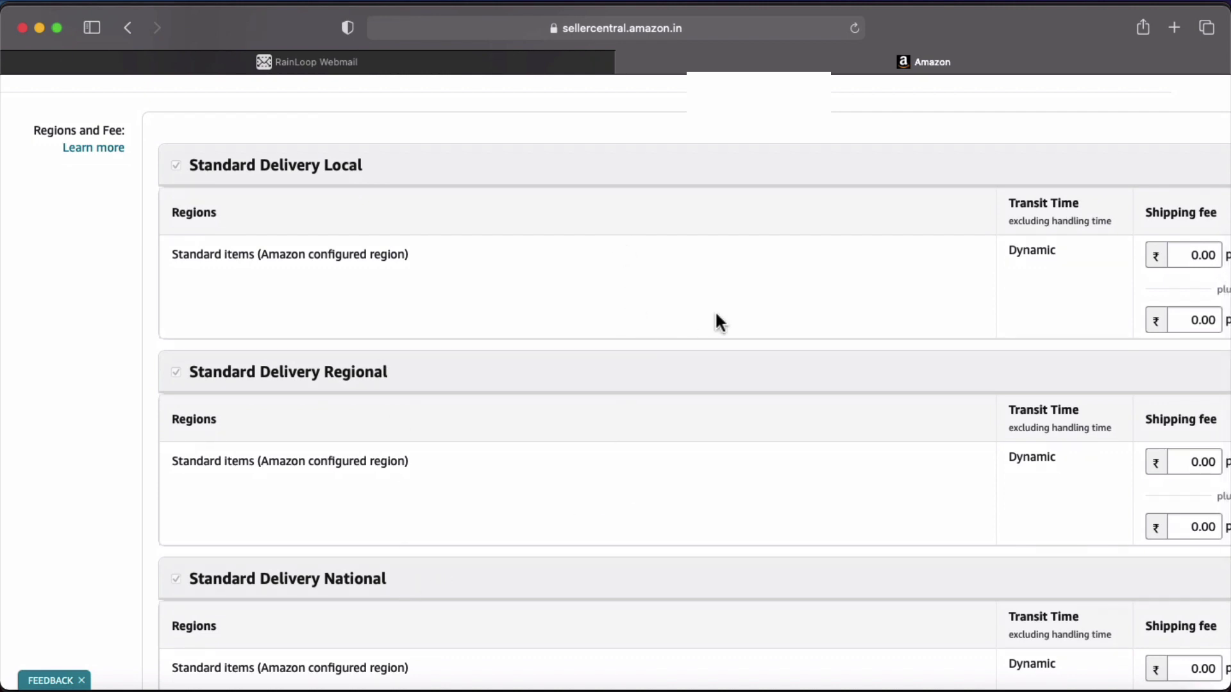
{"action": "scroll", "coordinate": [777, 314], "scroll_direction": "right", "scroll_amount": 2}
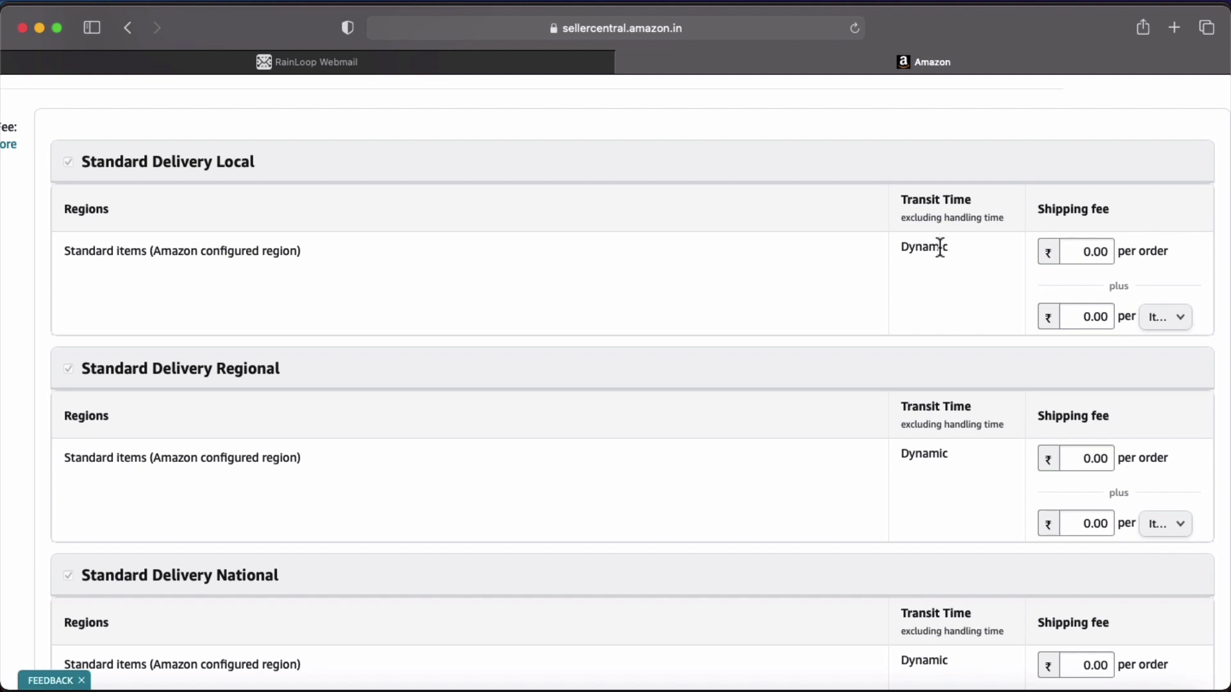
{"action": "left_click_drag", "start_coordinate": [1039, 212], "coordinate": [1121, 210]}
Try a ₹40 per-order shipping fee for Standard Delivery Local and clear it
{"action": "triple_click", "coordinate": [1133, 252]}
{"action": "left_click", "coordinate": [1095, 252]}
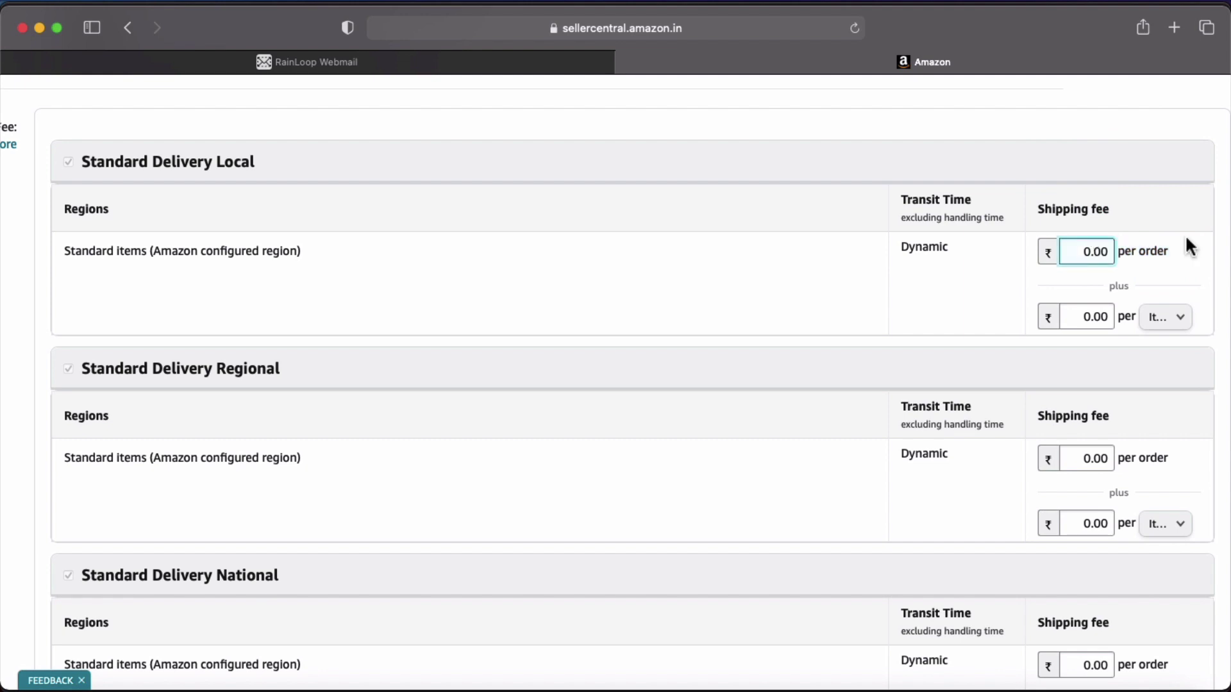
{"action": "key", "text": "BackSpace"}
{"action": "type", "text": "40"}
{"action": "key", "text": "BackSpace"}
{"action": "key", "text": "BackSpace"}
{"action": "left_click", "coordinate": [1161, 318]}
{"action": "left_click", "coordinate": [1177, 328]}
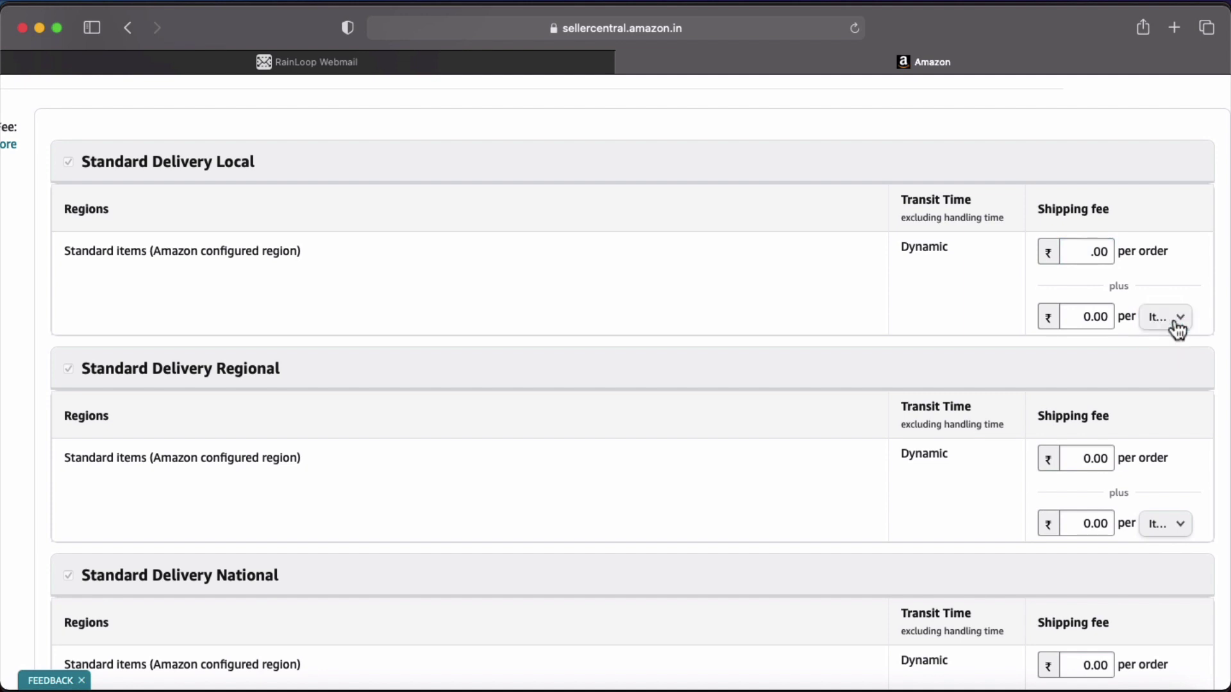
Set the Standard Delivery Local unit-based shipping fee to ₹40.00 per 500g
{"action": "left_click", "coordinate": [1093, 317]}
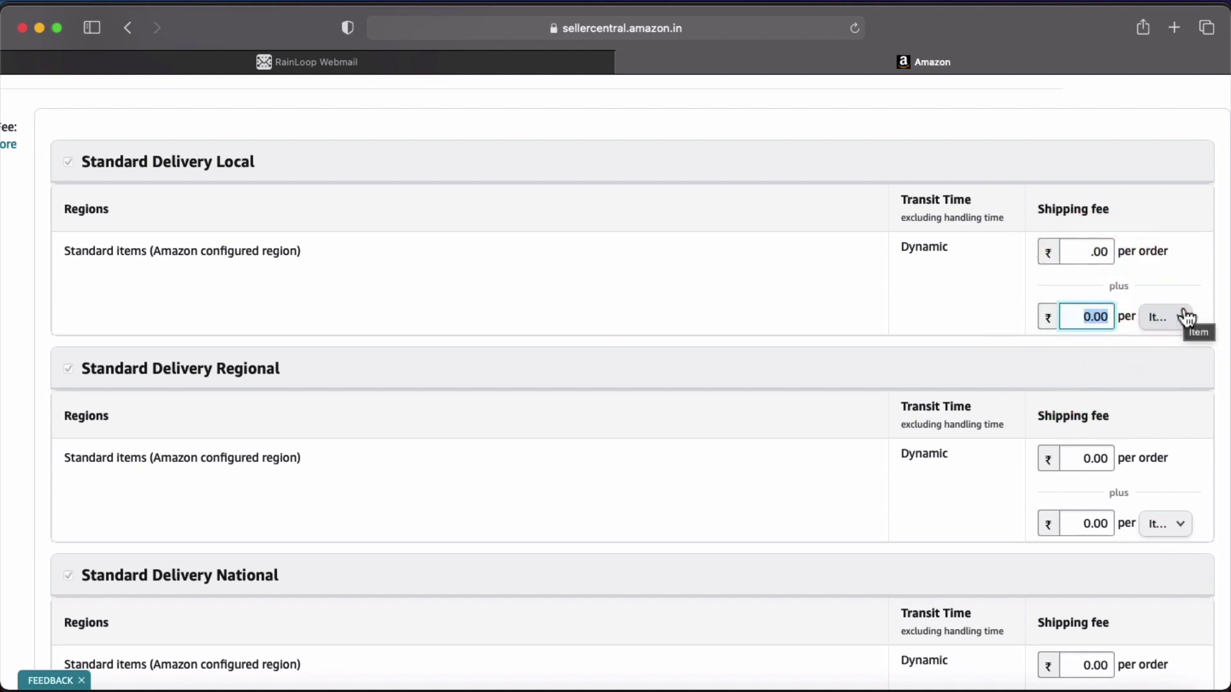
{"action": "key", "text": "Right"}
{"action": "key", "text": "Left"}
{"action": "key", "text": "Left"}
{"action": "key", "text": "Left"}
{"action": "key", "text": "BackSpace"}
{"action": "type", "text": "40"}
{"action": "left_click", "coordinate": [1166, 317]}
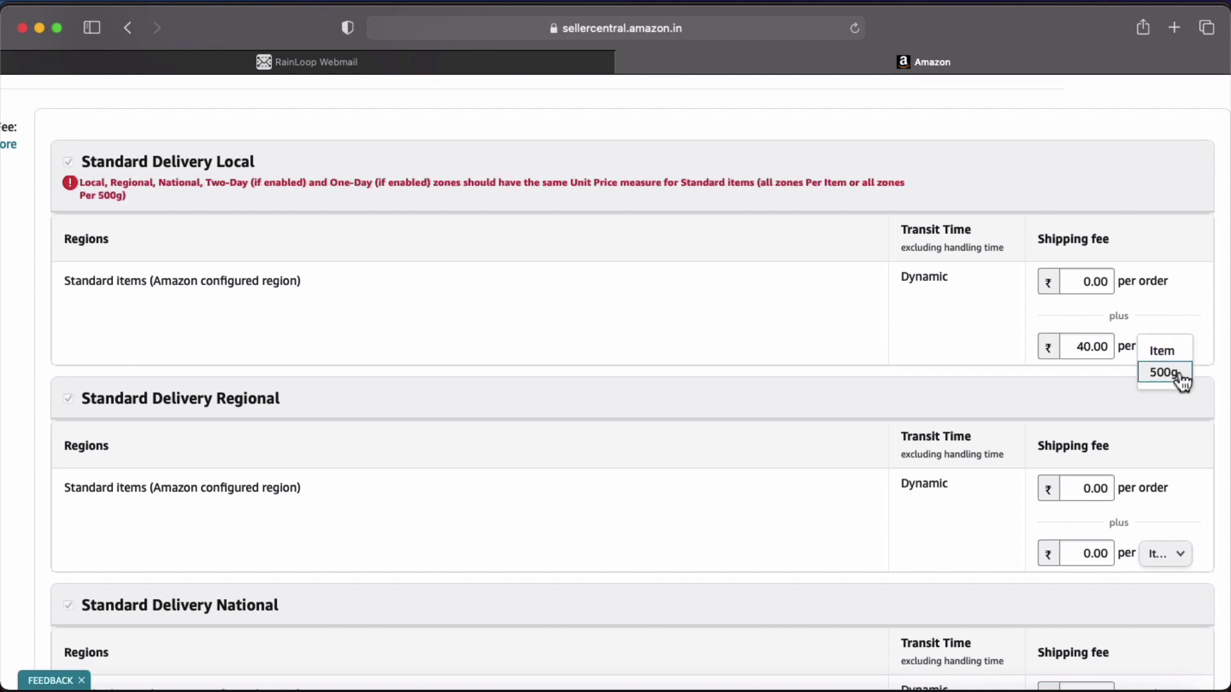
{"action": "left_click", "coordinate": [1177, 375]}
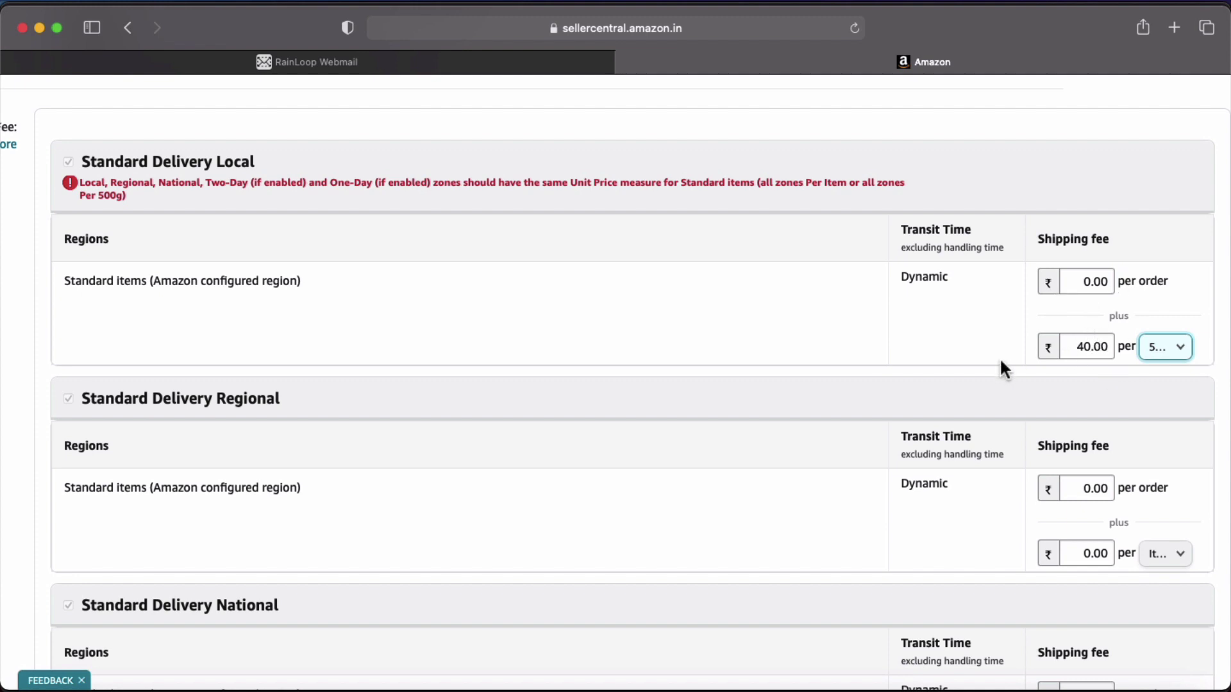
Check the shipping fee fields of the Standard Delivery Regional and National zones
{"action": "scroll", "coordinate": [999, 357], "scroll_direction": "down", "scroll_amount": 2}
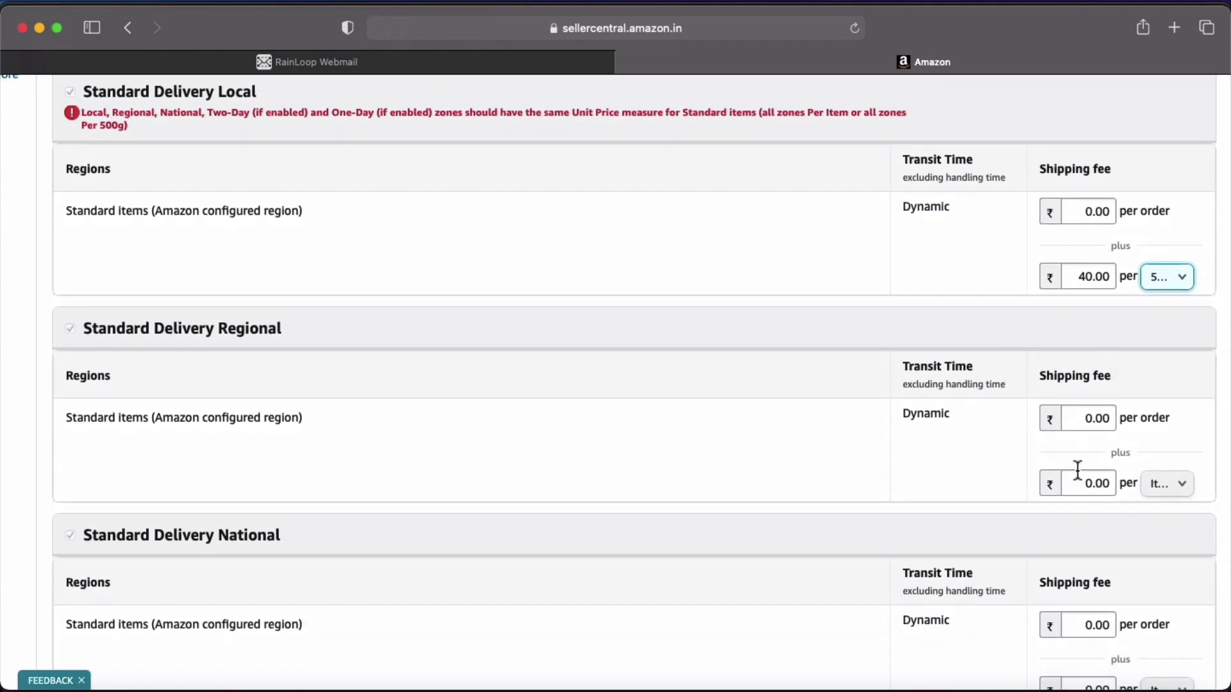
{"action": "scroll", "coordinate": [1079, 471], "scroll_direction": "down", "scroll_amount": 1}
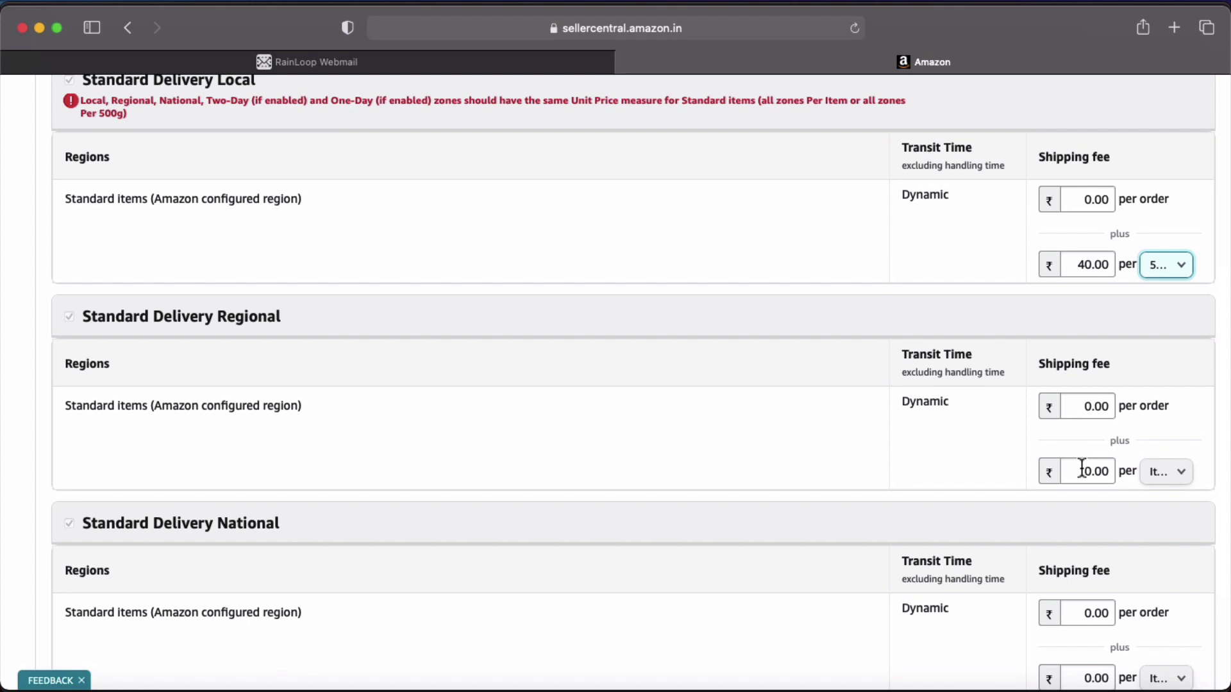
{"action": "scroll", "coordinate": [1080, 465], "scroll_direction": "down", "scroll_amount": 2}
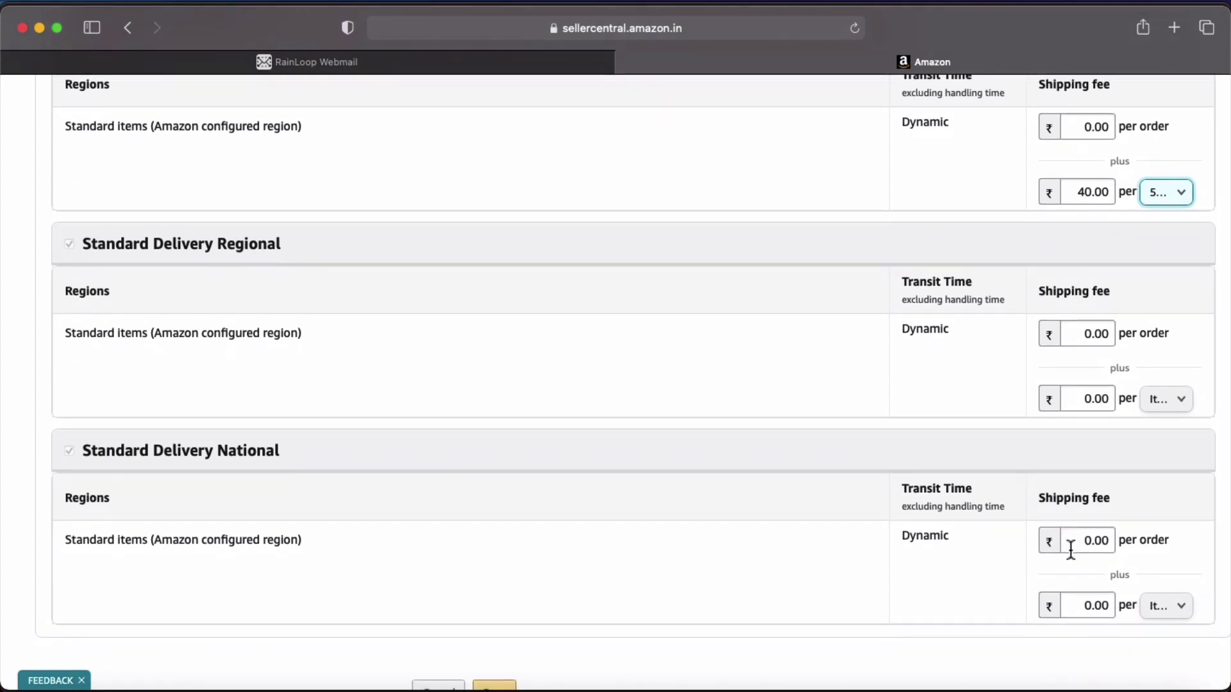
{"action": "scroll", "coordinate": [1070, 550], "scroll_direction": "up", "scroll_amount": 4}
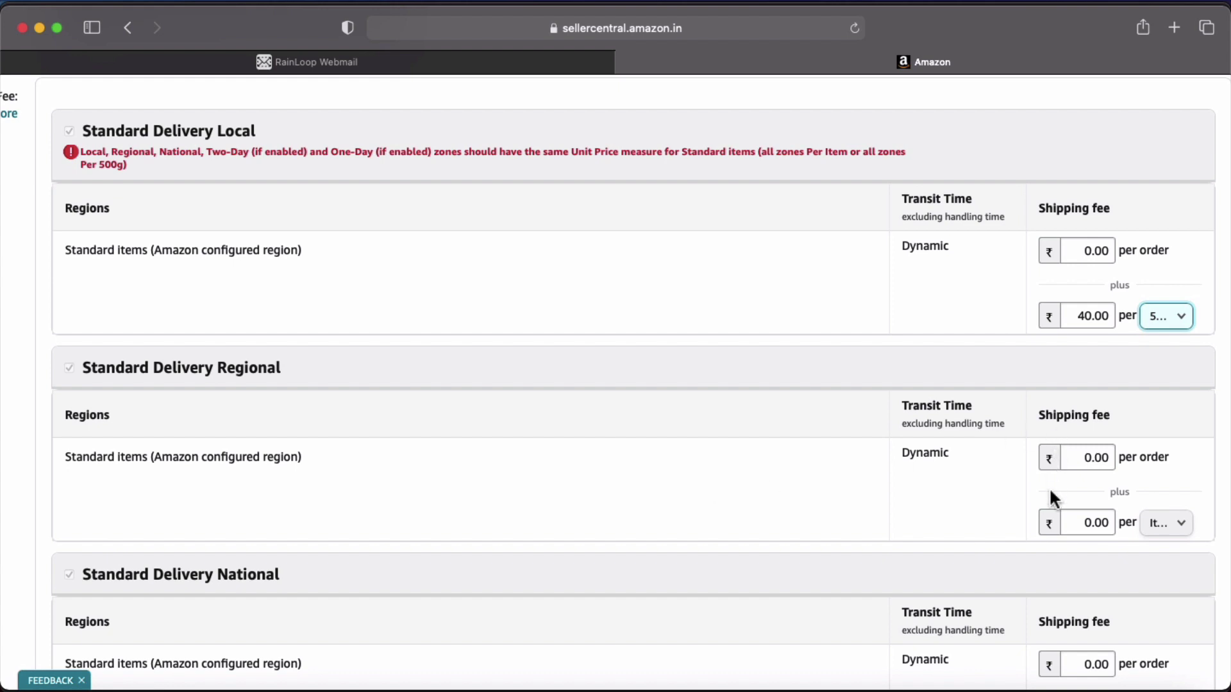
Compare the Local, Regional and National unit-based shipping fees and try to save the Easy Ship configuration
{"action": "scroll", "coordinate": [1048, 487], "scroll_direction": "down", "scroll_amount": 4}
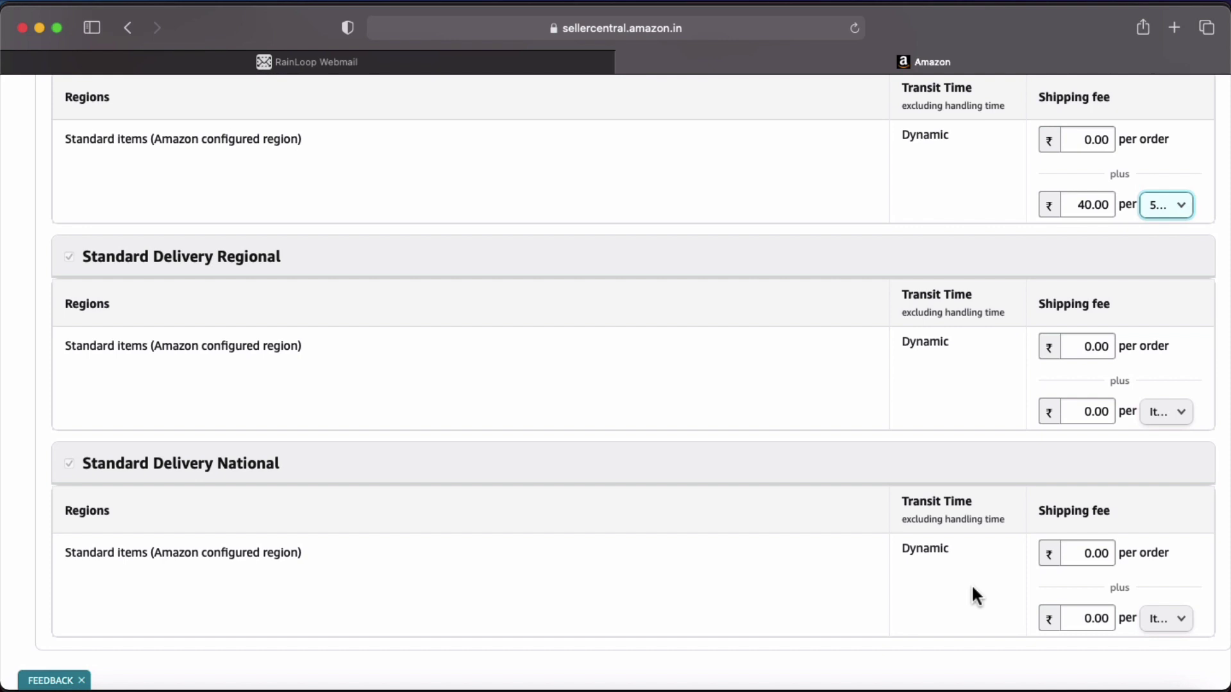
{"action": "scroll", "coordinate": [1048, 303], "scroll_direction": "down", "scroll_amount": 3}
{"action": "scroll", "coordinate": [1059, 200], "scroll_direction": "up", "scroll_amount": 3}
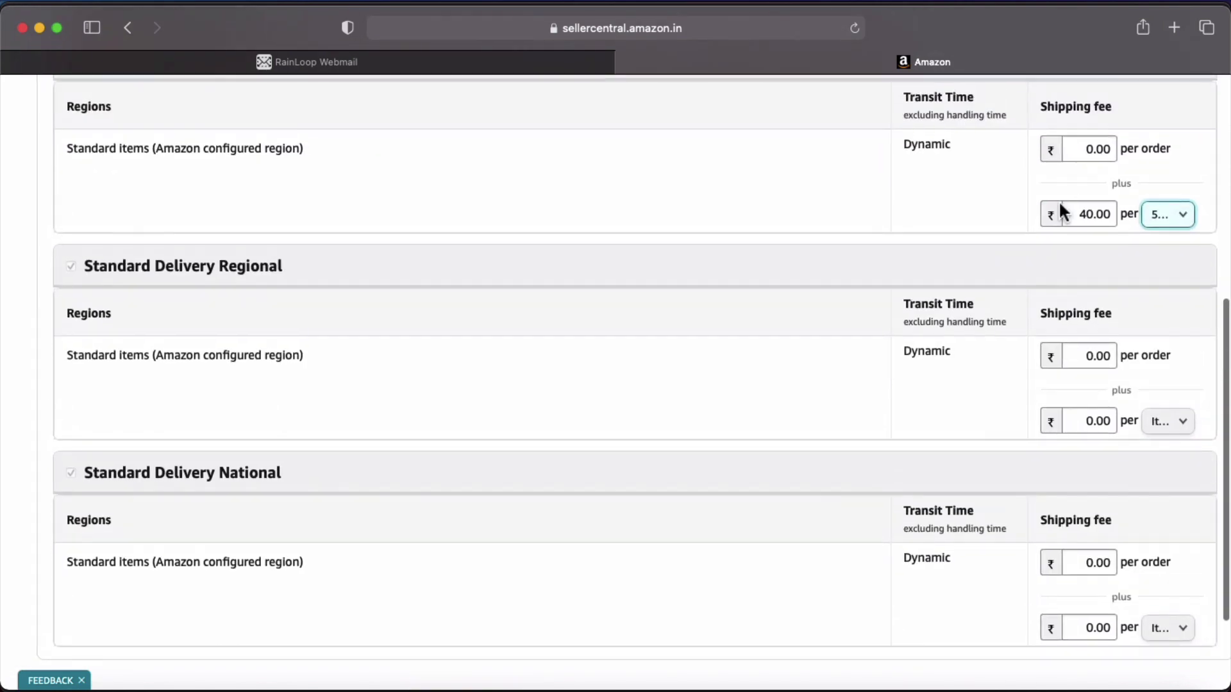
{"action": "scroll", "coordinate": [1069, 317], "scroll_direction": "down", "scroll_amount": 5}
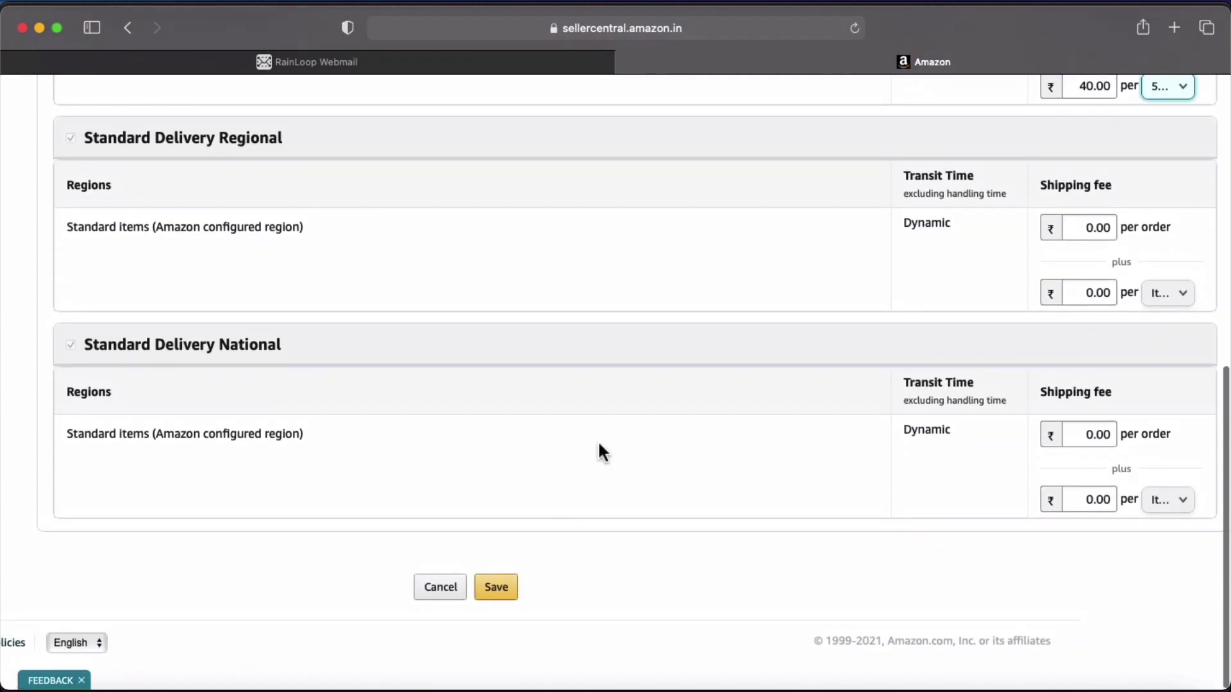
{"action": "left_click", "coordinate": [503, 589]}
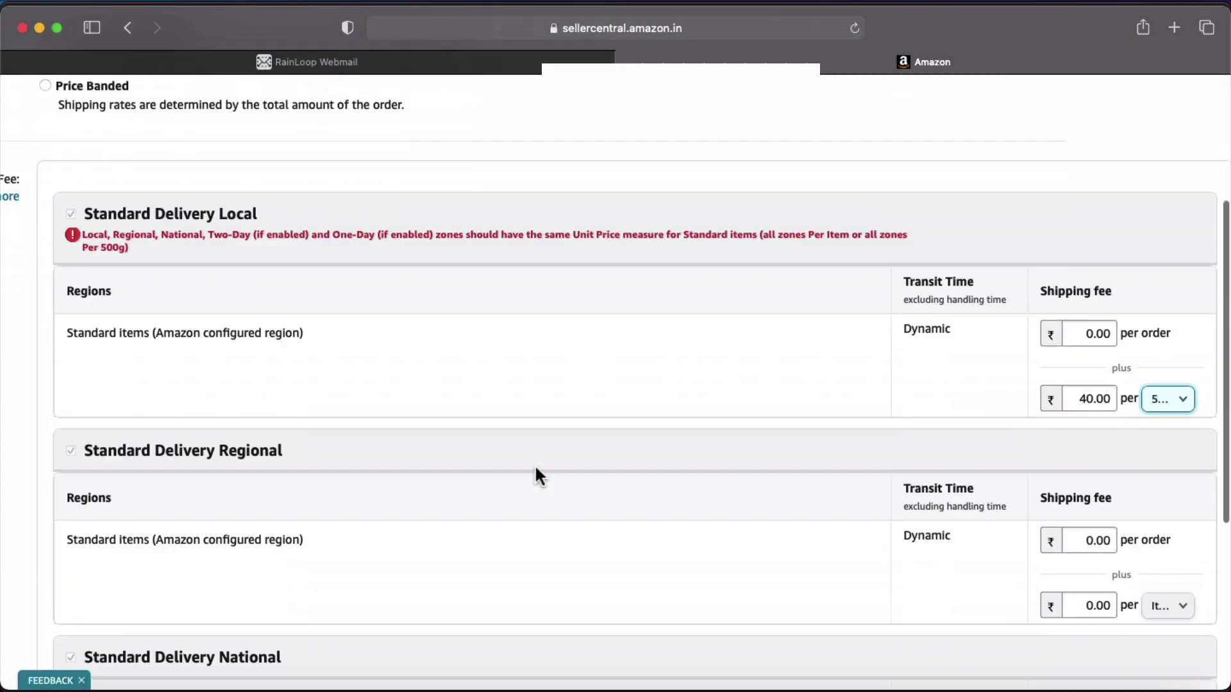
Change the Easy Ship rate model to Price Banded and accept discarding the current shipping rates
{"action": "scroll", "coordinate": [535, 464], "scroll_direction": "up", "scroll_amount": 5}
{"action": "scroll", "coordinate": [278, 370], "scroll_direction": "left", "scroll_amount": 5}
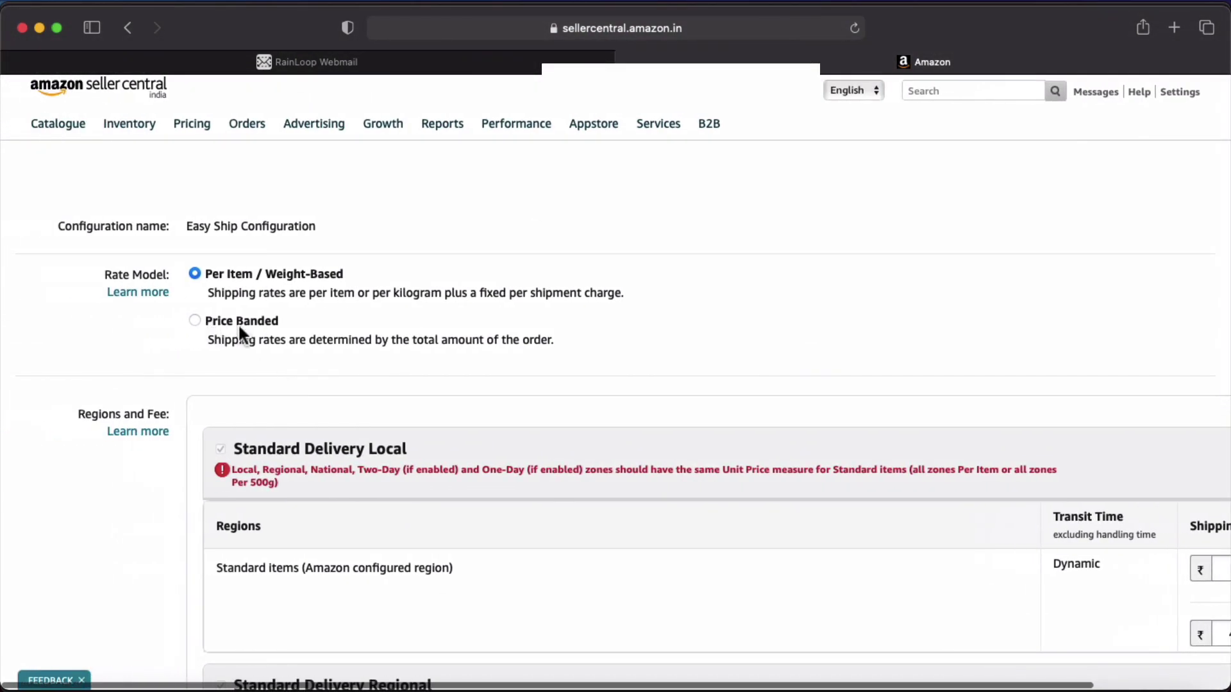
{"action": "left_click", "coordinate": [231, 325]}
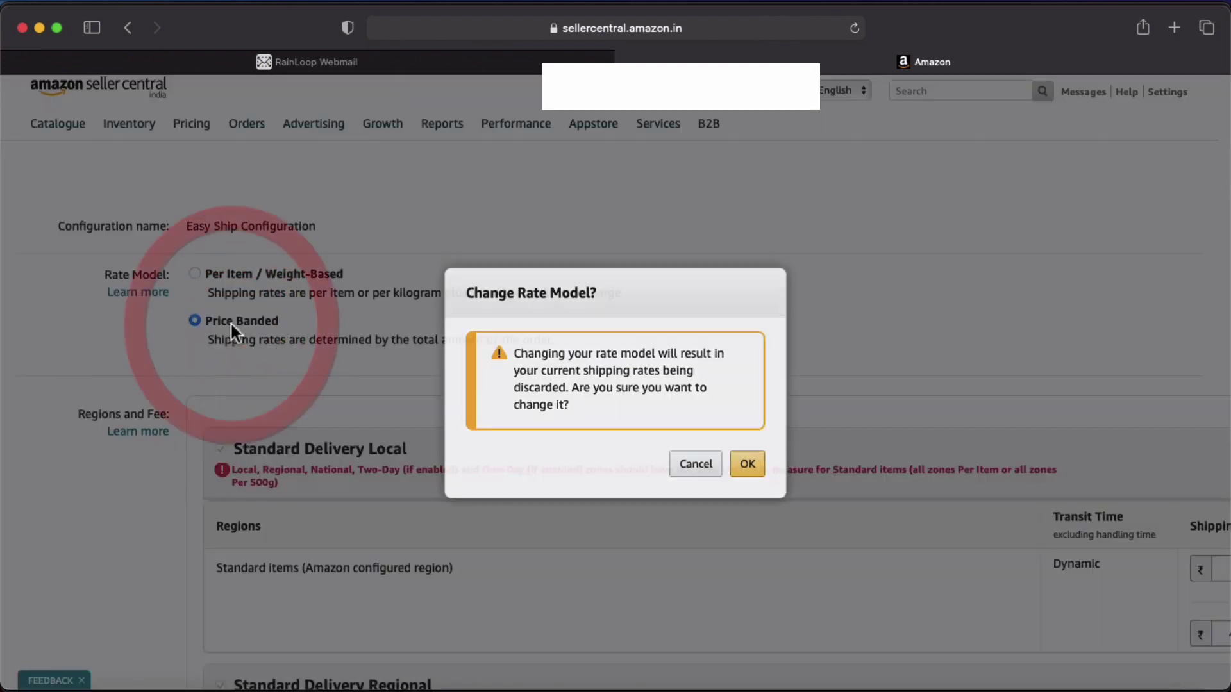
{"action": "left_click", "coordinate": [745, 473]}
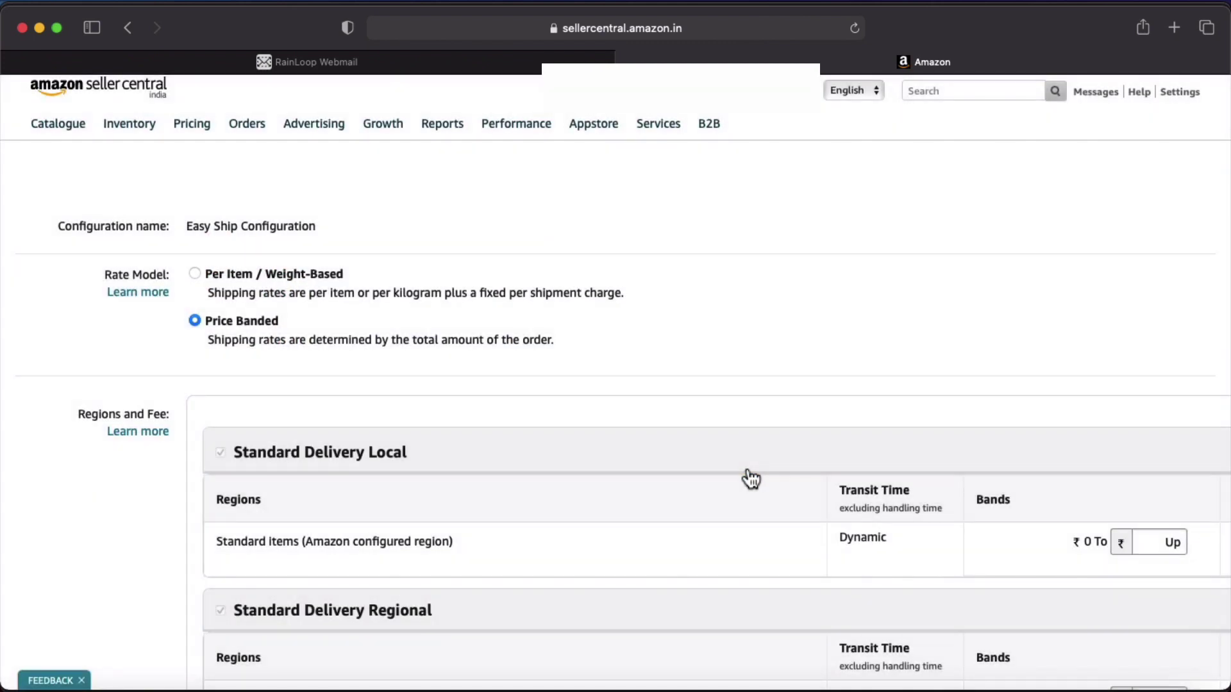
Set the first Standard Delivery Local band to end at ₹500 with a shipping price of ₹40
{"action": "scroll", "coordinate": [780, 391], "scroll_direction": "down", "scroll_amount": 5}
{"action": "scroll", "coordinate": [736, 376], "scroll_direction": "up", "scroll_amount": 5, "text": "ctrl"}
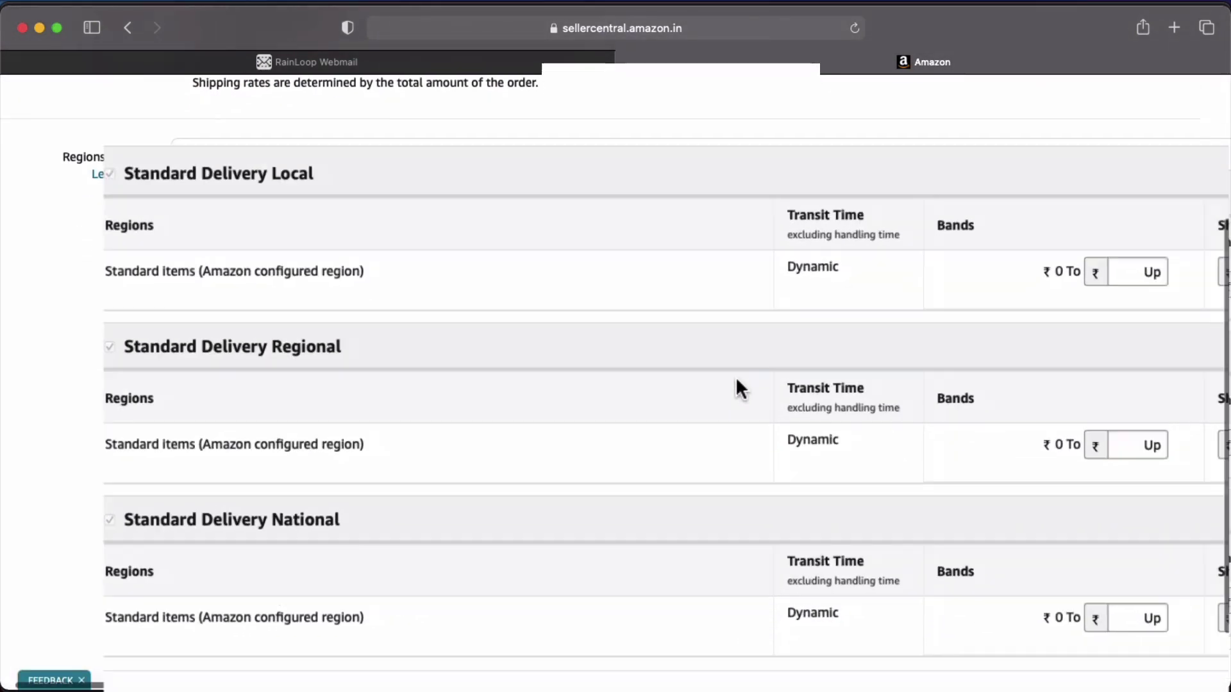
{"action": "scroll", "coordinate": [728, 235], "scroll_direction": "left", "scroll_amount": 1}
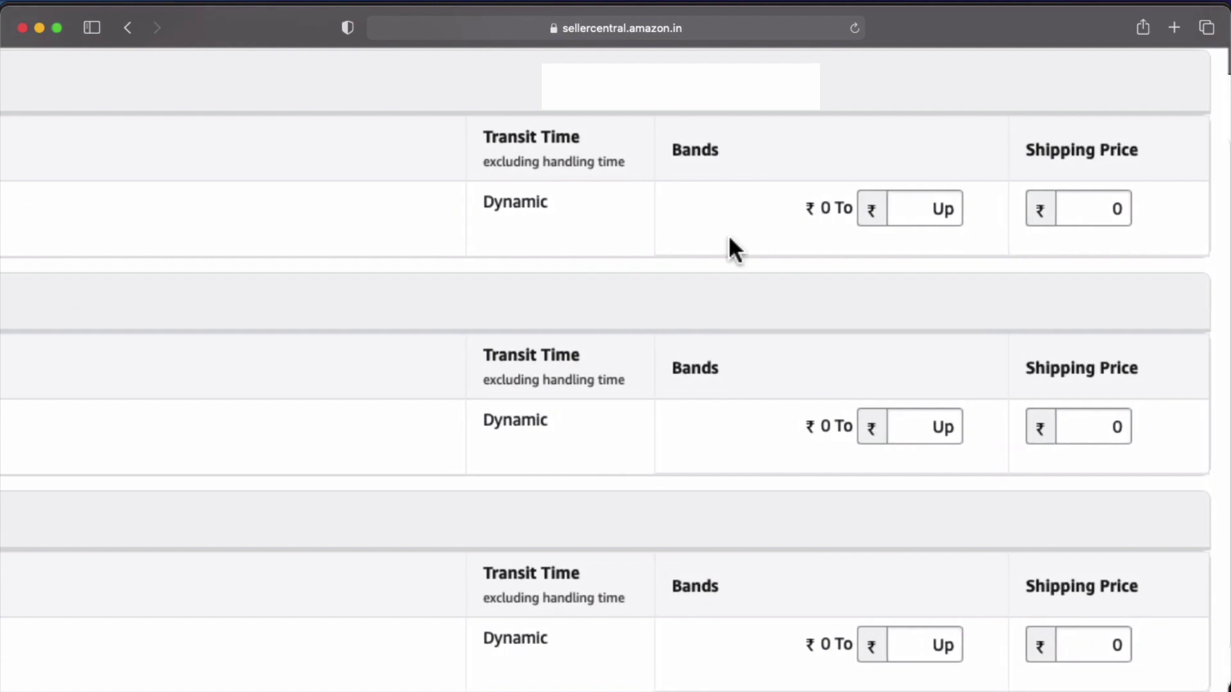
{"action": "left_click", "coordinate": [917, 209]}
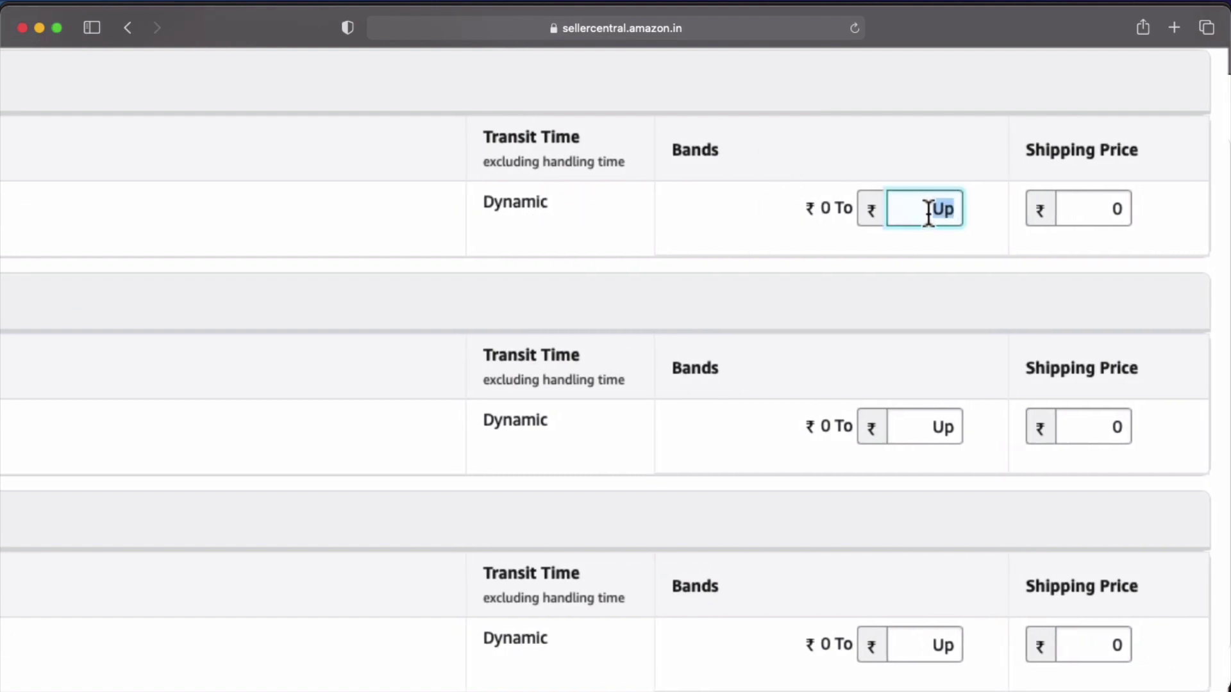
{"action": "type", "text": "500"}
{"action": "left_click", "coordinate": [1089, 212]}
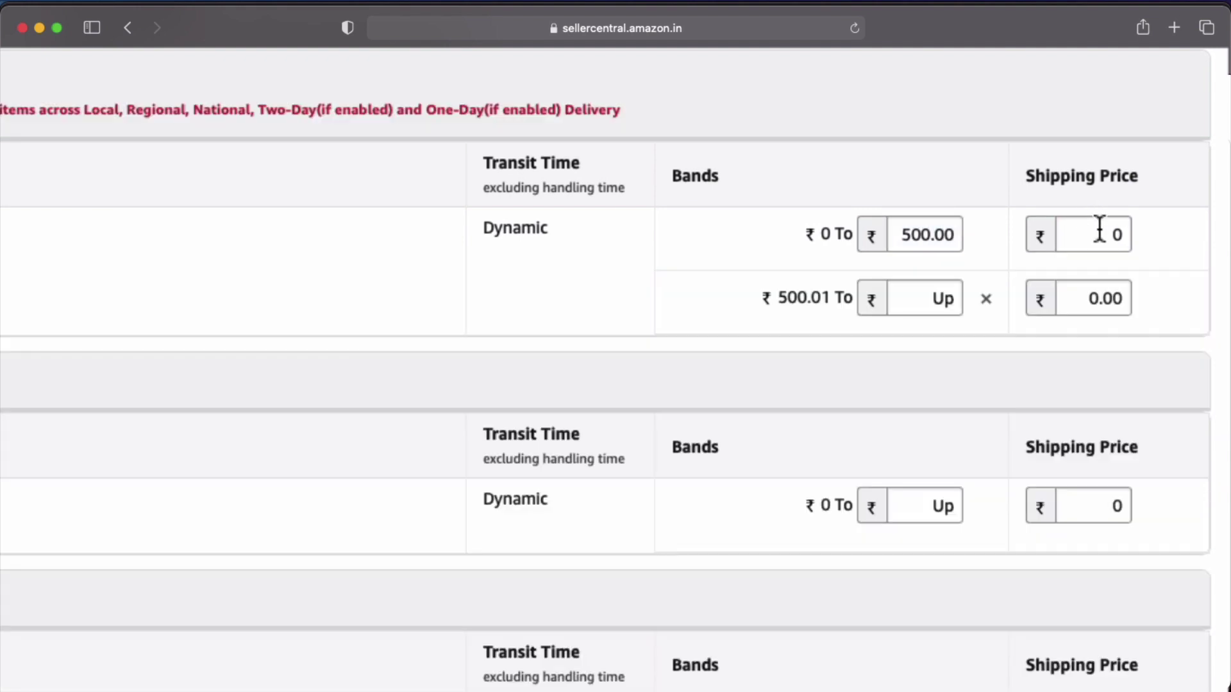
{"action": "left_click", "coordinate": [1107, 234]}
{"action": "type", "text": "40"}
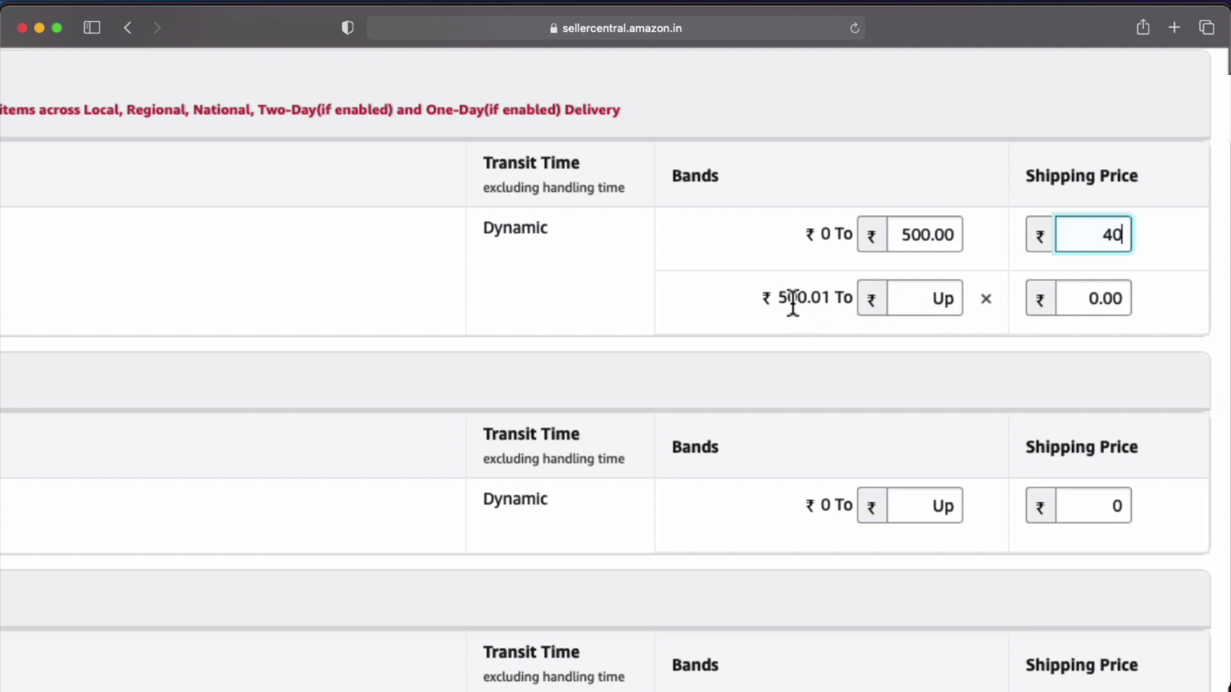
Set the second Standard Delivery Local band to end at ₹1000 with a shipping price of ₹80
{"action": "left_click", "coordinate": [903, 298]}
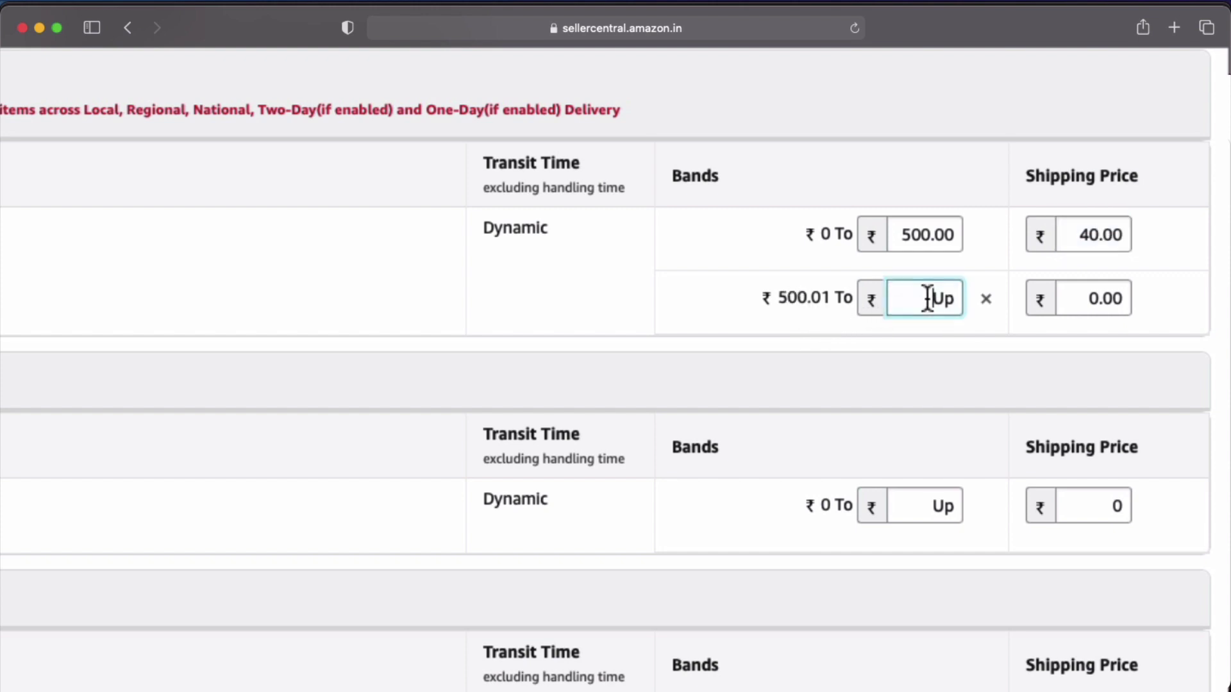
{"action": "type", "text": "1000"}
{"action": "left_click", "coordinate": [955, 346]}
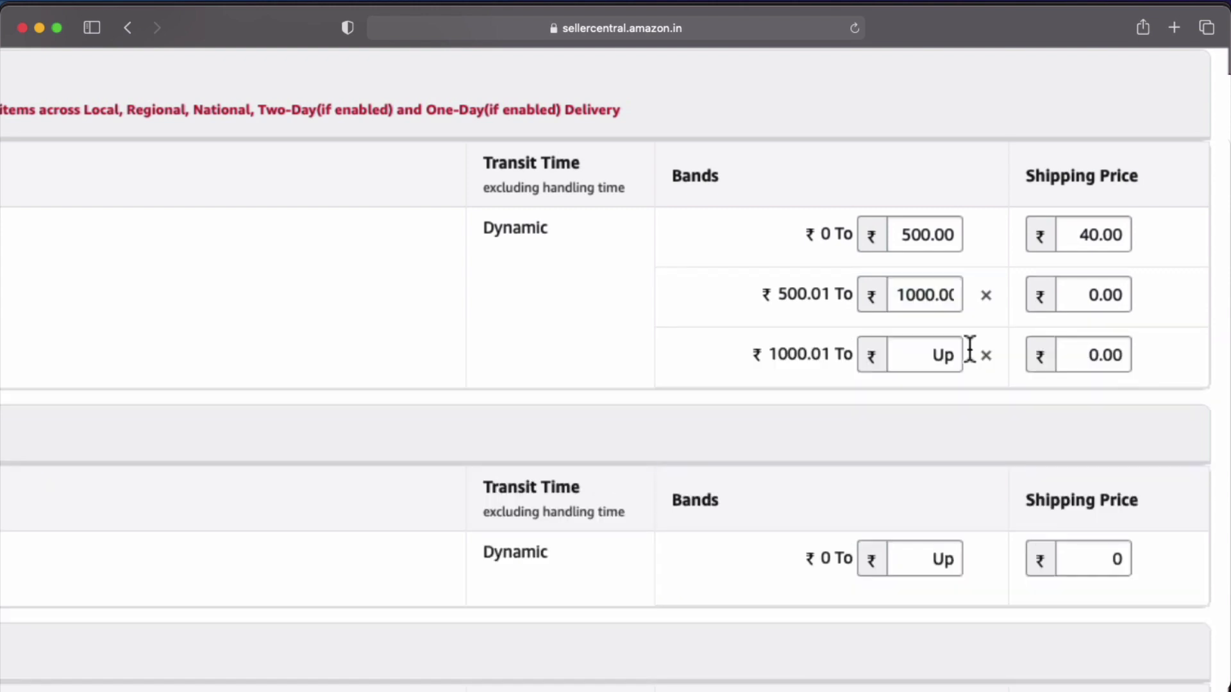
{"action": "left_click", "coordinate": [1077, 298]}
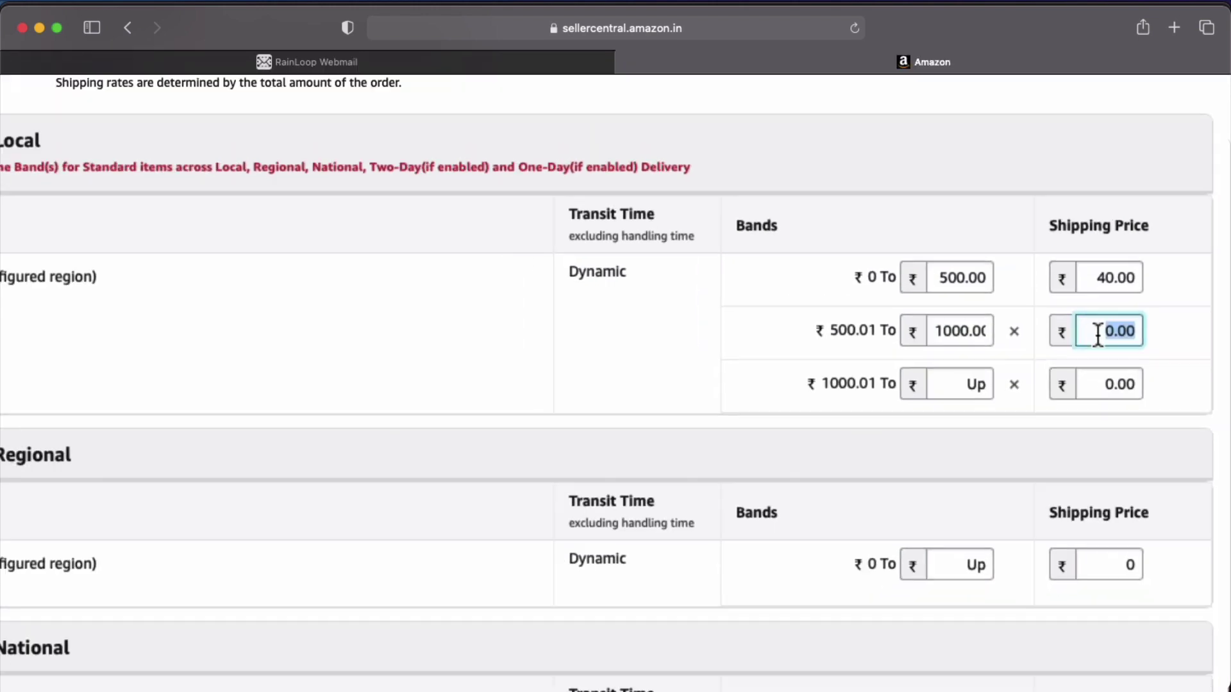
{"action": "type", "text": "80"}
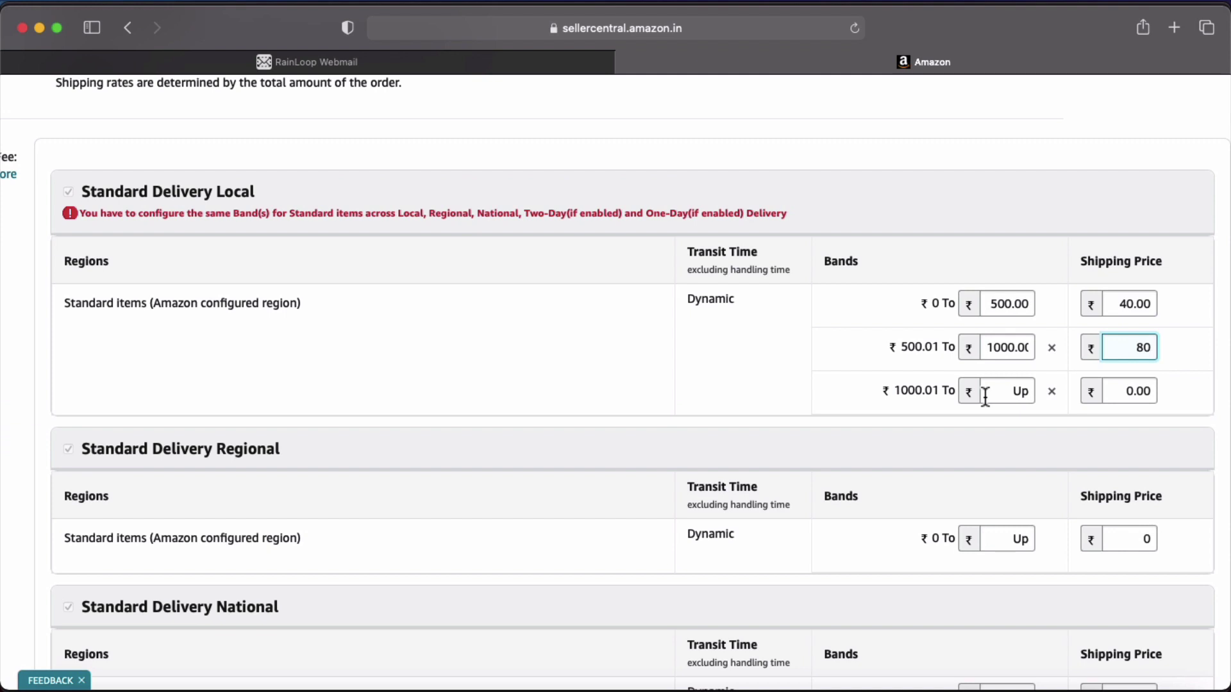
Set the third Standard Delivery Local band to end at ₹2000 with a shipping price of ₹160
{"action": "left_click", "coordinate": [986, 392]}
{"action": "type", "text": "2000"}
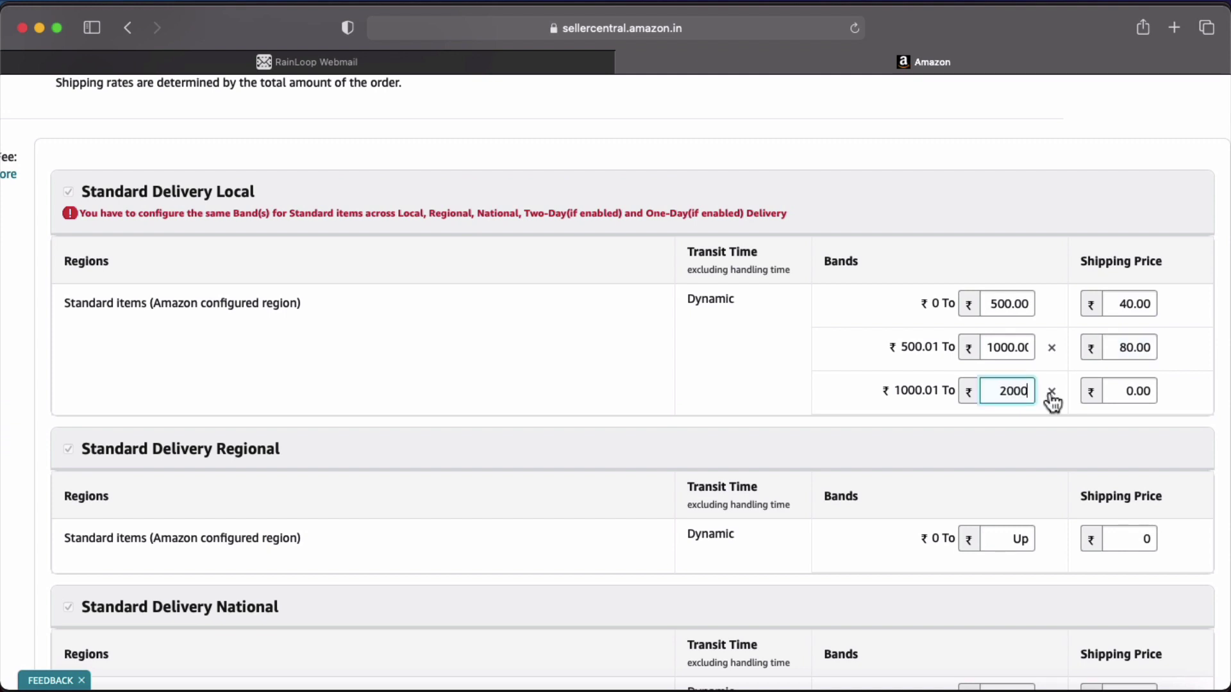
{"action": "left_click", "coordinate": [1116, 389]}
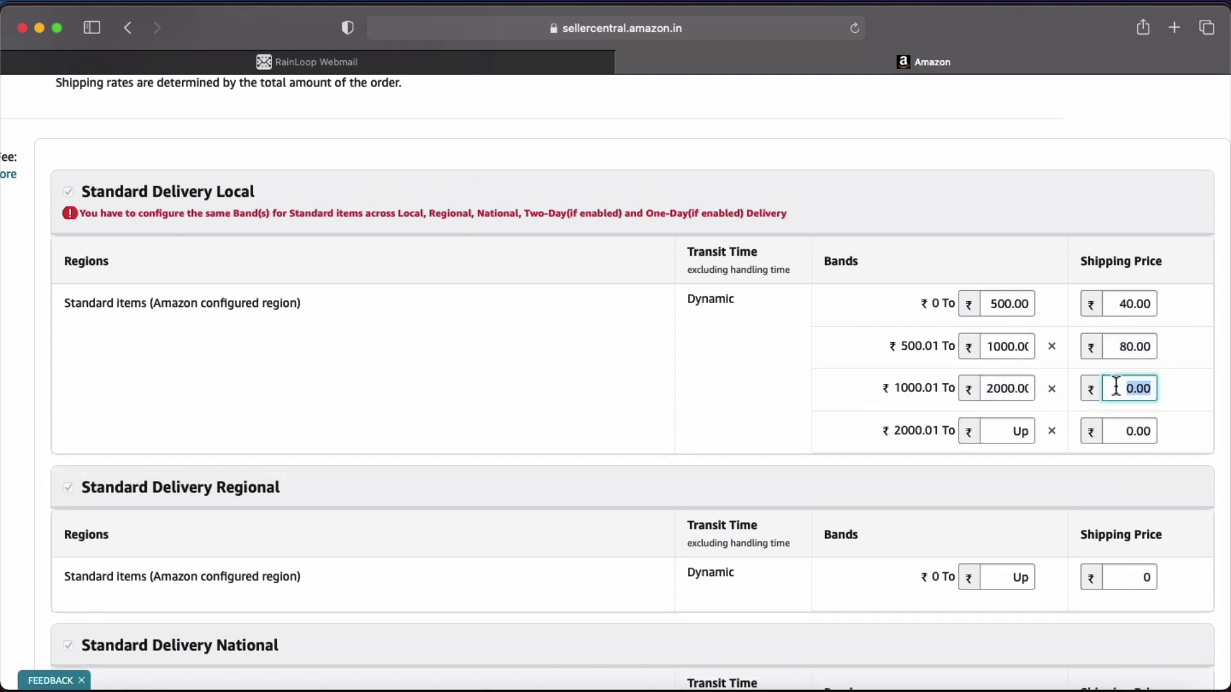
{"action": "type", "text": "160"}
{"action": "left_click", "coordinate": [753, 425]}
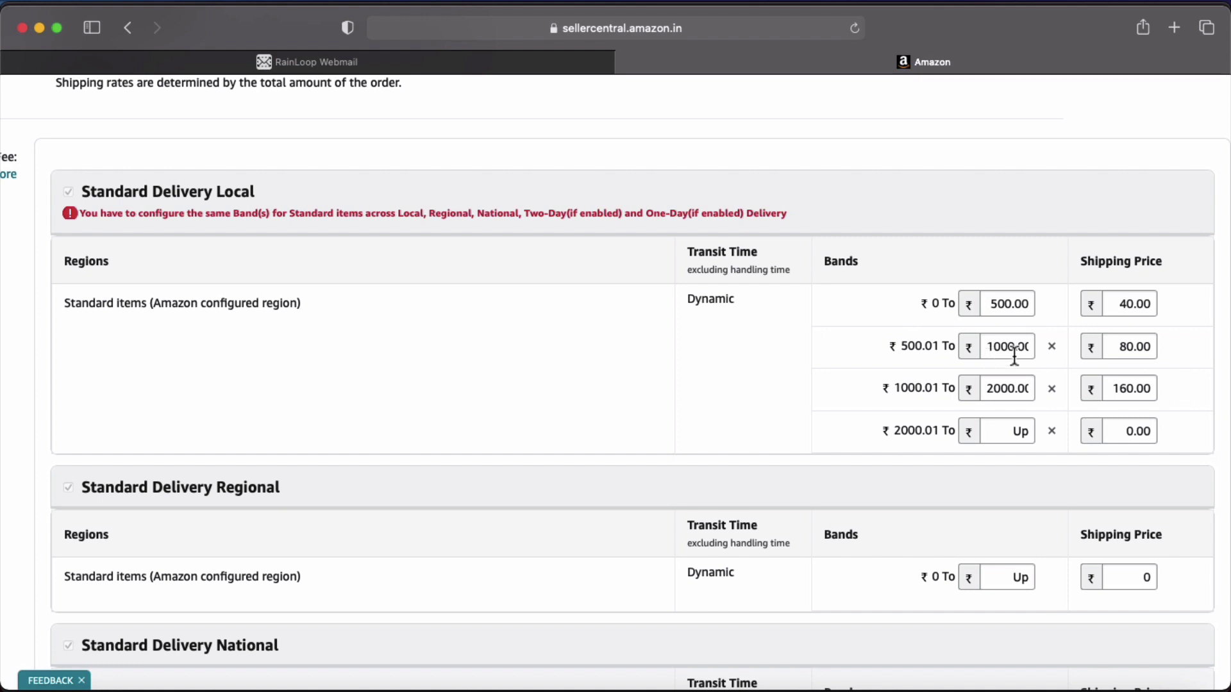
Review the price bands of the three standard delivery zones and return to the Easy Ship settings overview without saving
{"action": "scroll", "coordinate": [1024, 410], "scroll_direction": "down", "scroll_amount": 5}
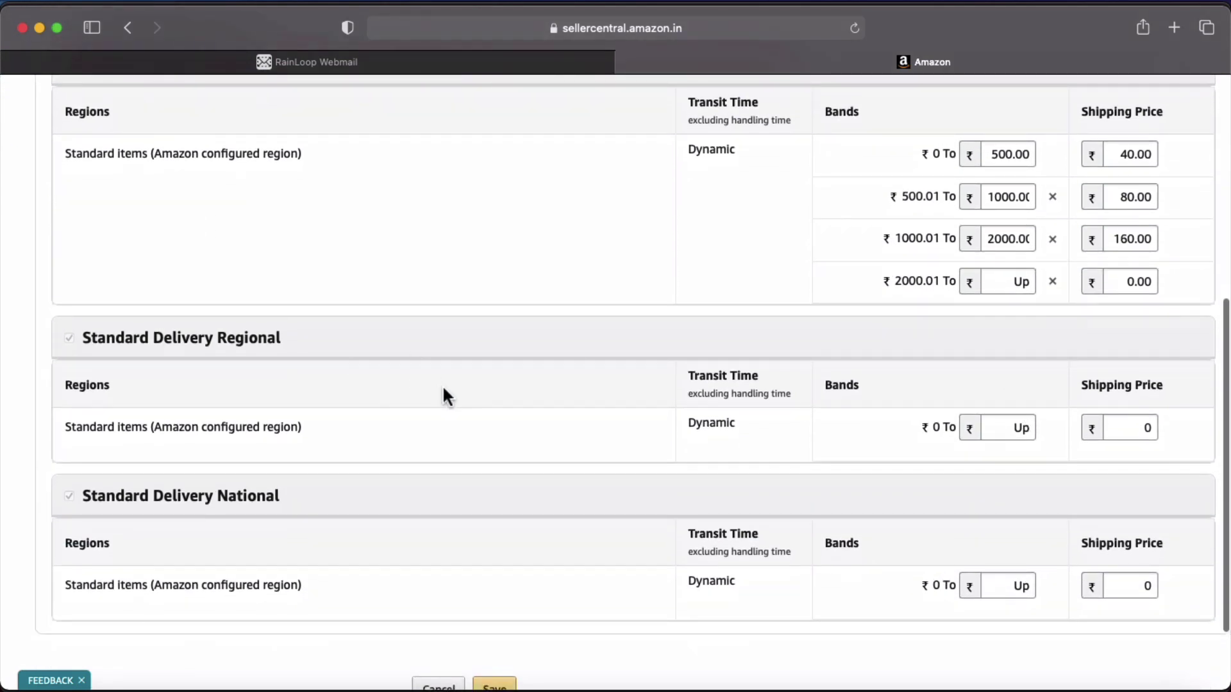
{"action": "scroll", "coordinate": [451, 423], "scroll_direction": "down", "scroll_amount": 3}
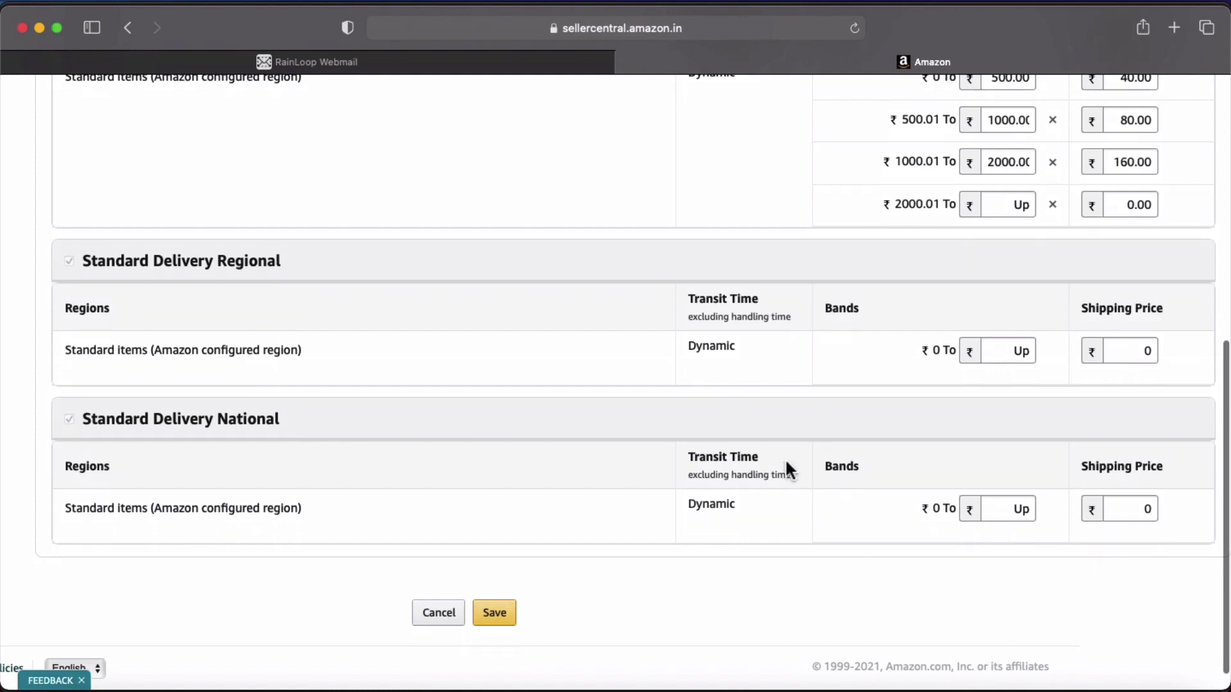
{"action": "scroll", "coordinate": [786, 459], "scroll_direction": "up", "scroll_amount": 2}
{"action": "scroll", "coordinate": [916, 302], "scroll_direction": "down", "scroll_amount": 2}
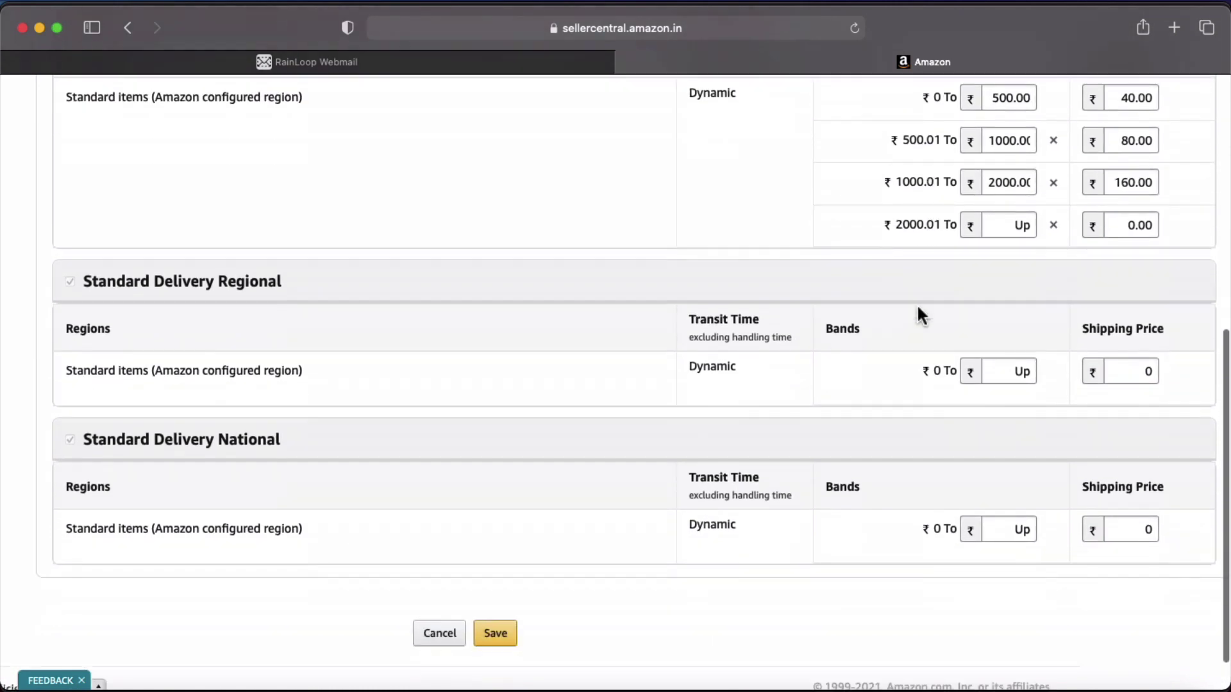
{"action": "scroll", "coordinate": [916, 303], "scroll_direction": "down", "scroll_amount": 2}
{"action": "left_click", "coordinate": [501, 595]}
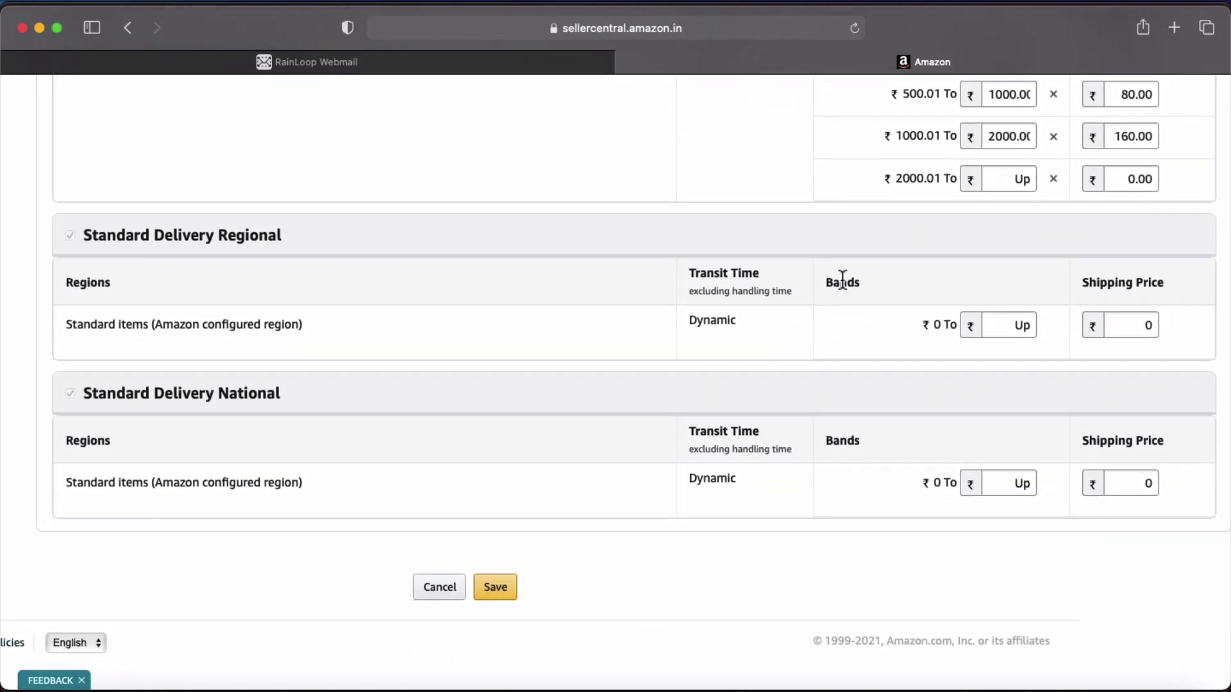
{"action": "scroll", "coordinate": [963, 402], "scroll_direction": "down", "scroll_amount": 3}
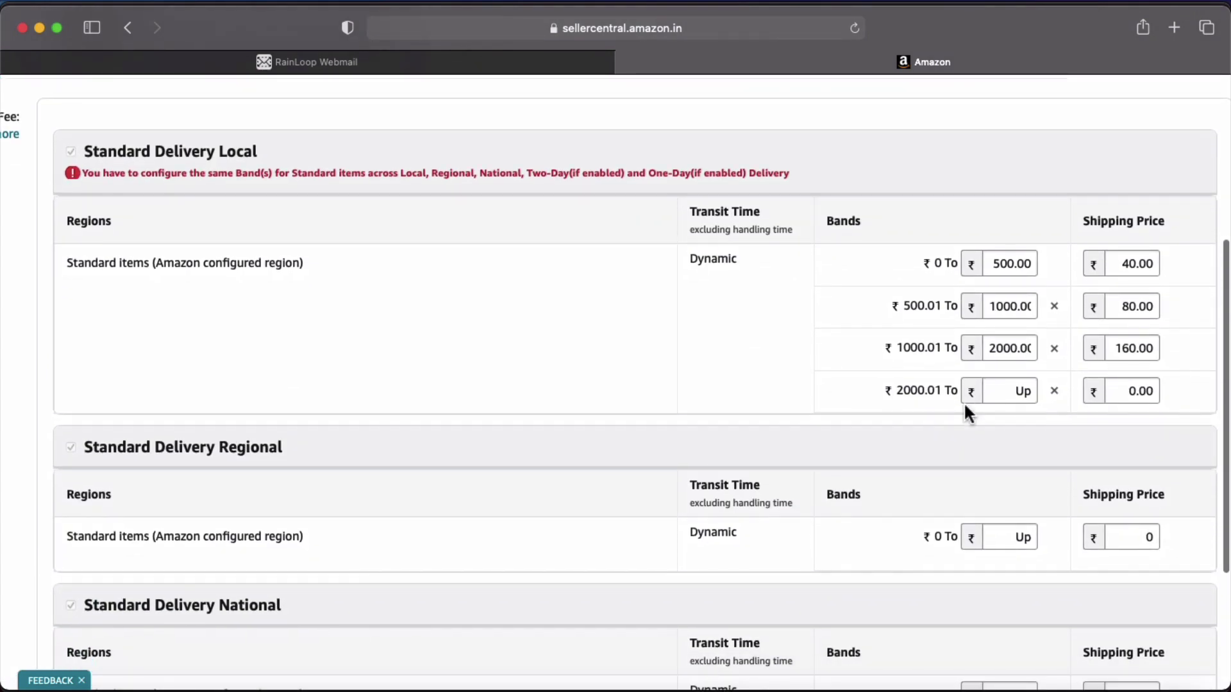
{"action": "scroll", "coordinate": [963, 401], "scroll_direction": "up", "scroll_amount": 3}
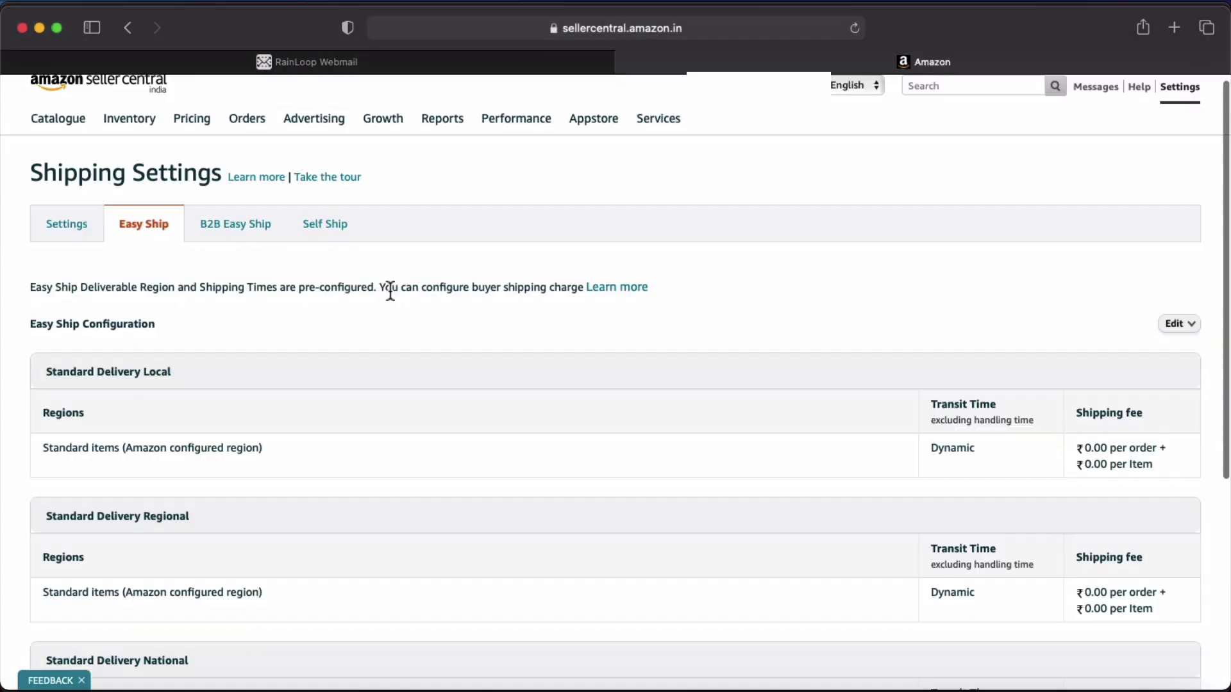
Review the B2B Easy Ship delivery zones and open the B2B Easy Ship configuration for editing
{"action": "scroll", "coordinate": [388, 287], "scroll_direction": "down", "scroll_amount": 1}
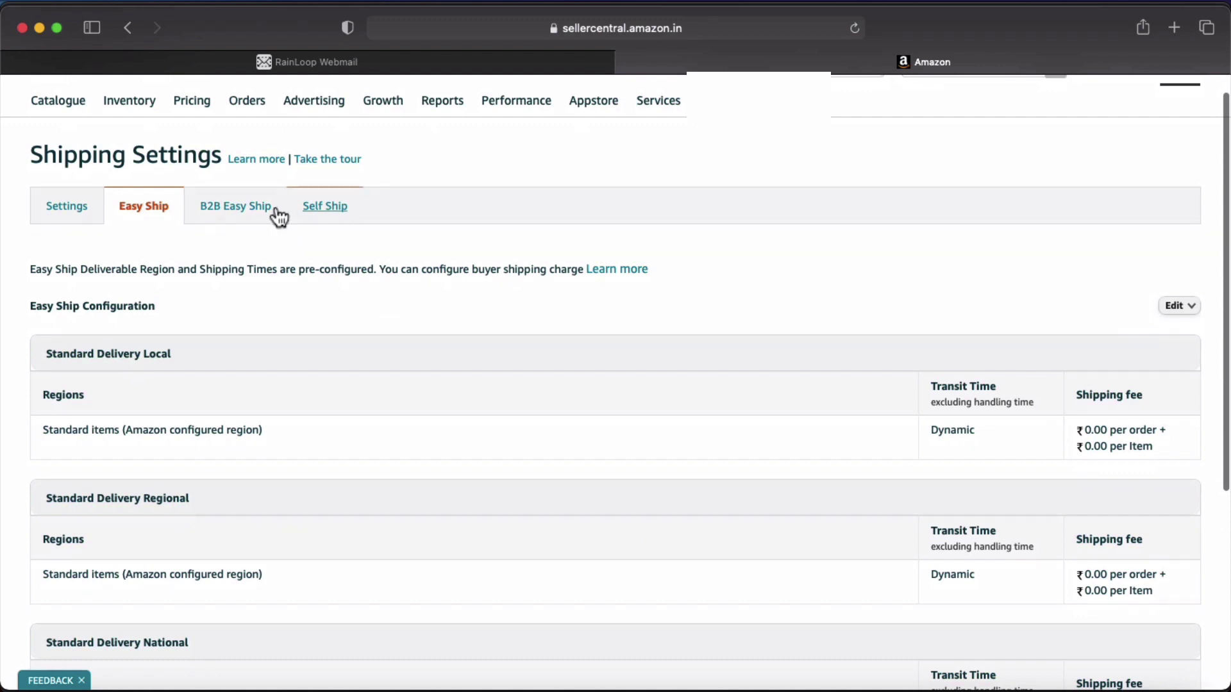
{"action": "left_click", "coordinate": [244, 218]}
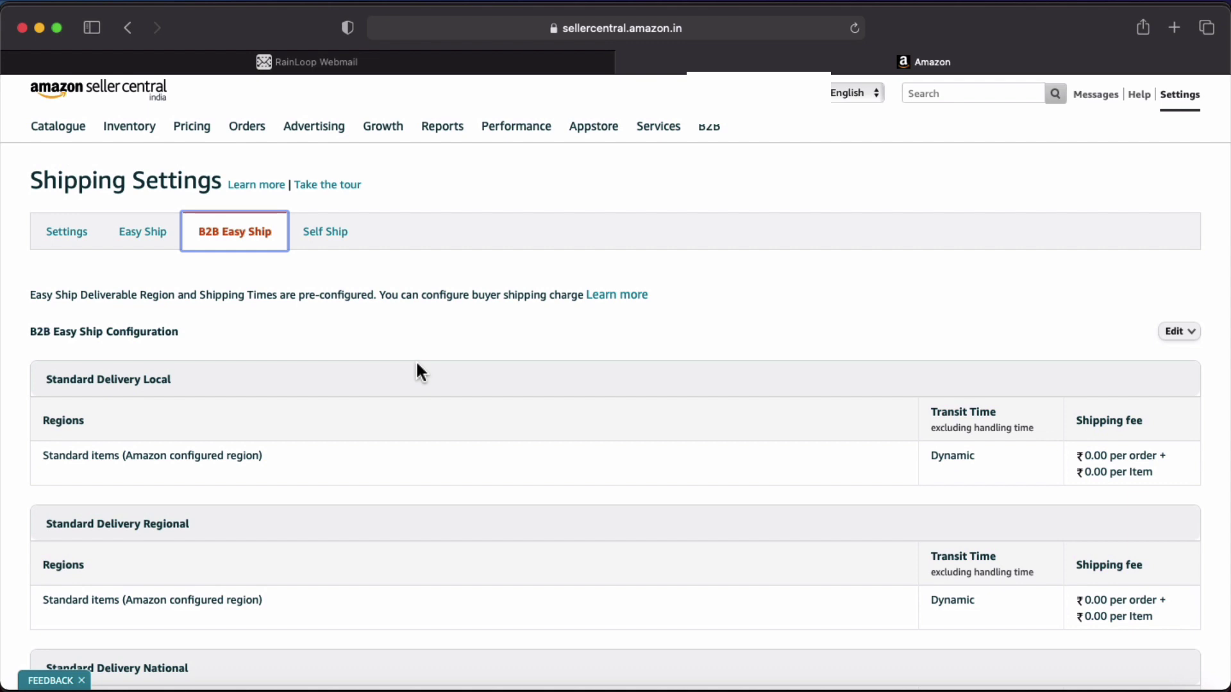
{"action": "scroll", "coordinate": [455, 398], "scroll_direction": "down", "scroll_amount": 5}
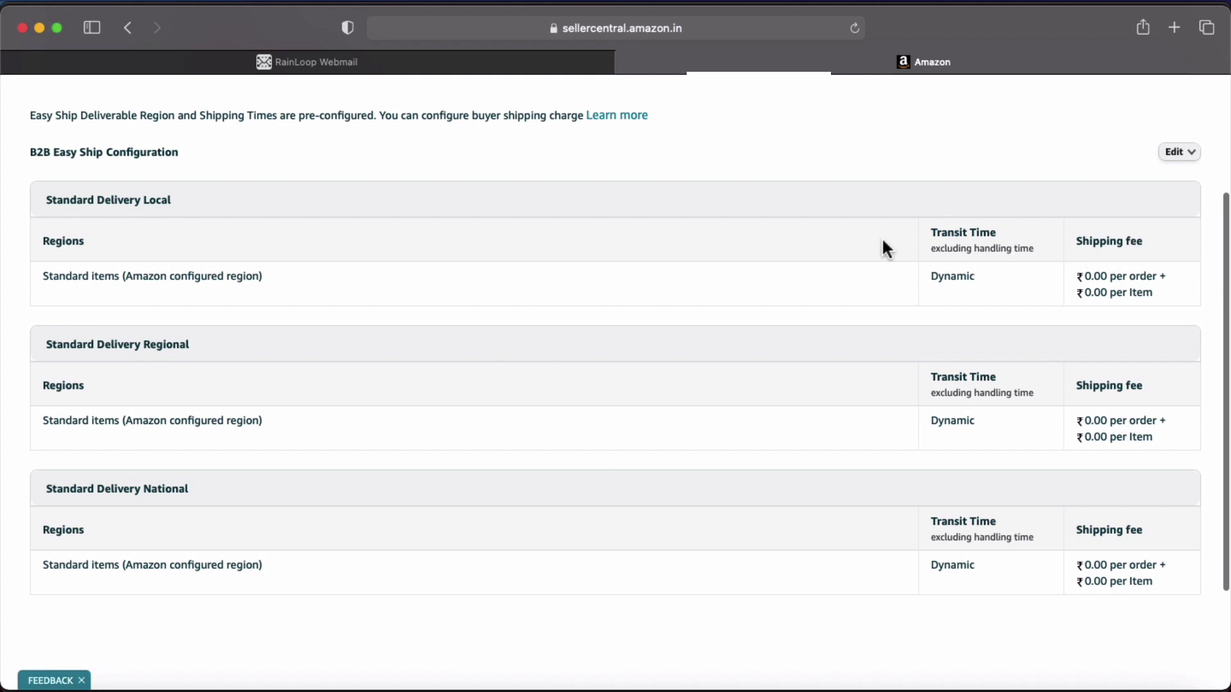
{"action": "left_click", "coordinate": [1181, 162]}
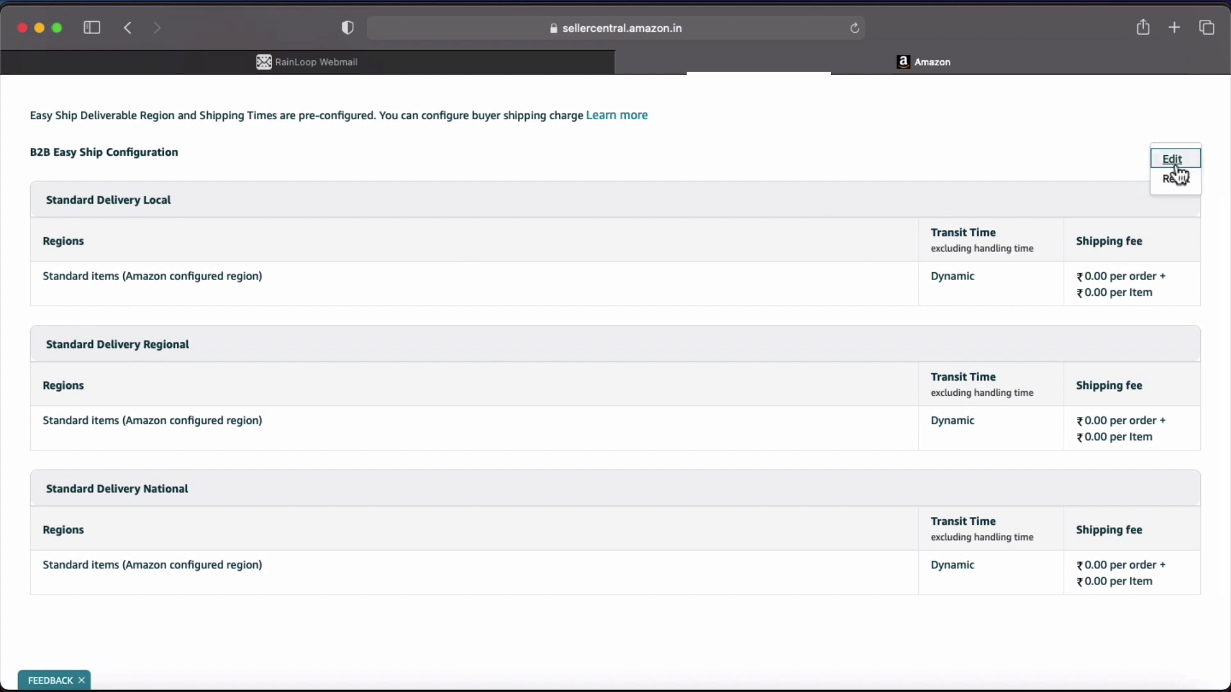
{"action": "left_click", "coordinate": [1178, 160]}
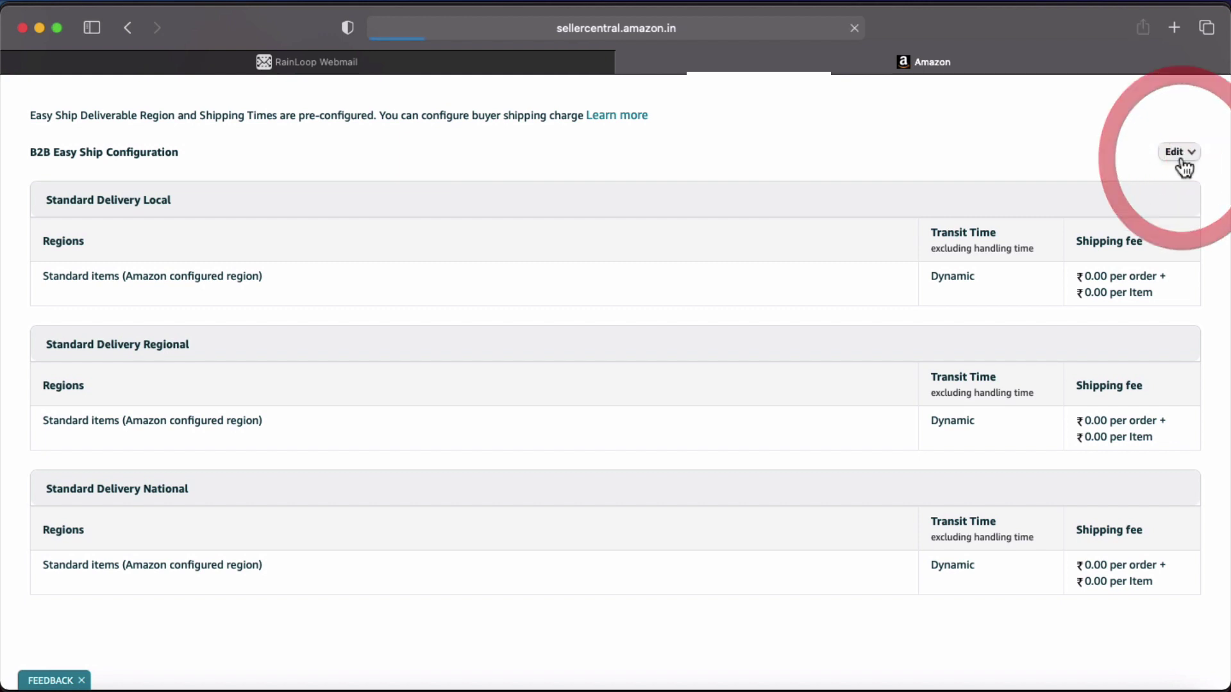
Examine the B2B Easy Ship rate models, including Weight-tiered, and the zones' shipping fee fields and unit options
{"action": "scroll", "coordinate": [801, 311], "scroll_direction": "down", "scroll_amount": 3}
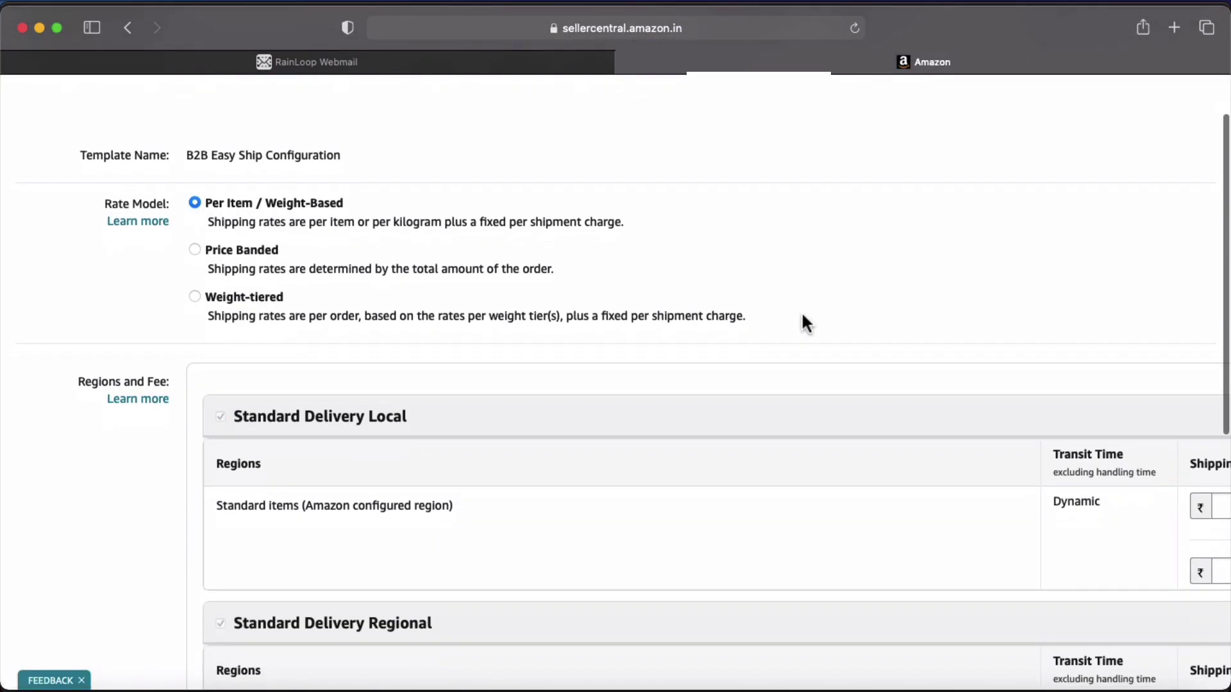
{"action": "scroll", "coordinate": [712, 327], "scroll_direction": "down", "scroll_amount": 2}
{"action": "scroll", "coordinate": [704, 322], "scroll_direction": "up", "scroll_amount": 2}
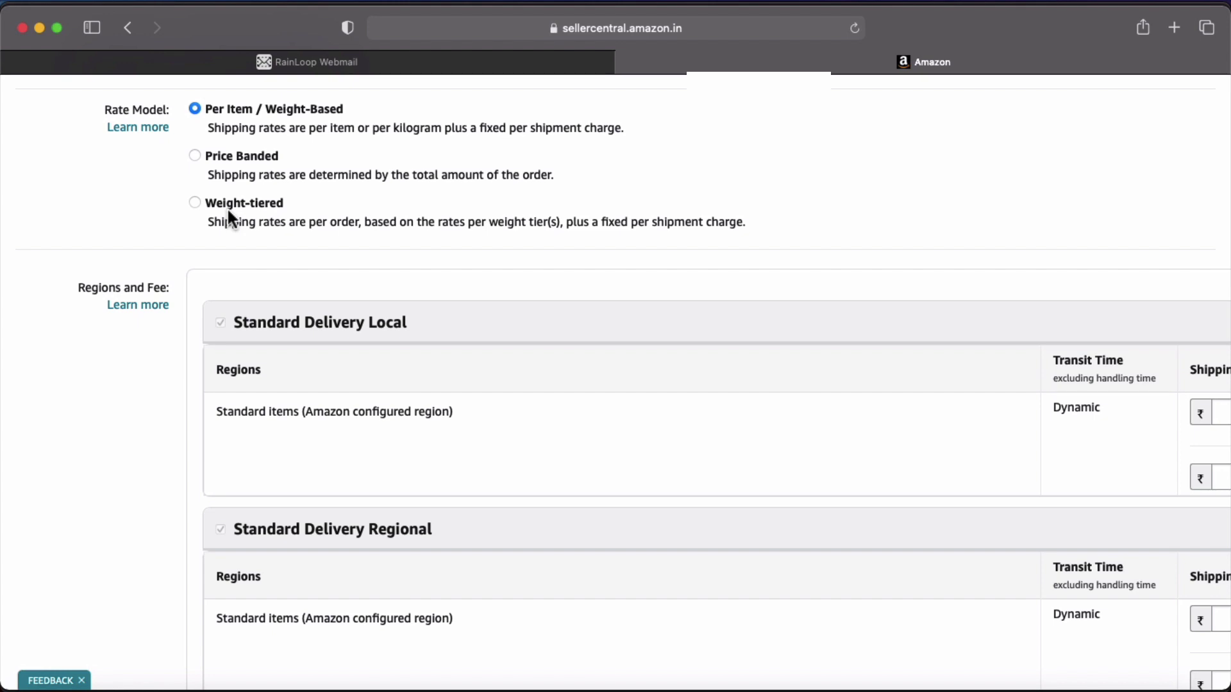
{"action": "scroll", "coordinate": [241, 205], "scroll_direction": "up", "scroll_amount": 2}
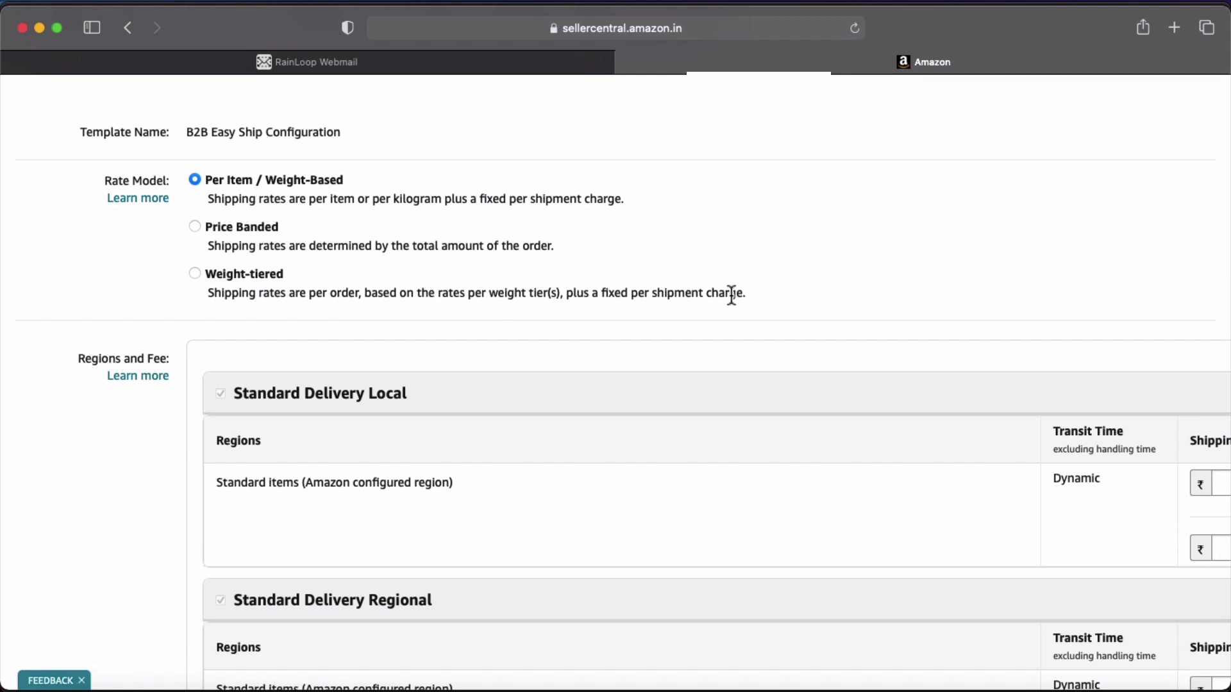
{"action": "scroll", "coordinate": [755, 305], "scroll_direction": "down", "scroll_amount": 5}
{"action": "scroll", "coordinate": [813, 385], "scroll_direction": "right", "scroll_amount": 3}
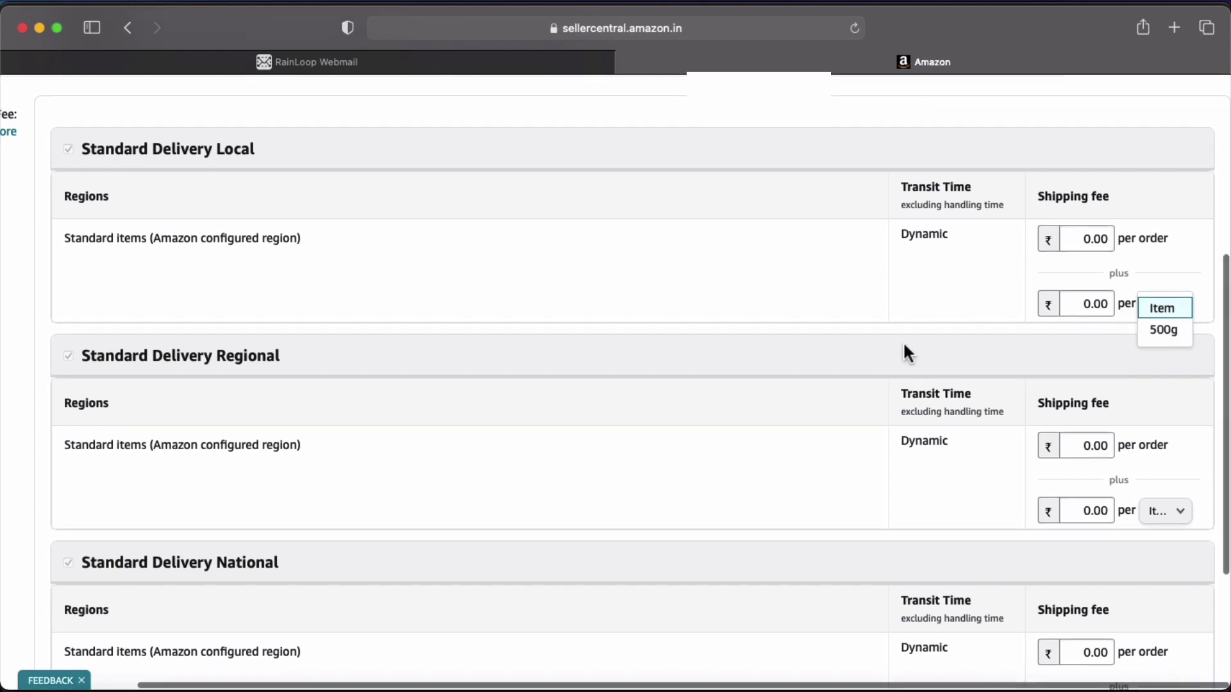
{"action": "scroll", "coordinate": [902, 341], "scroll_direction": "down", "scroll_amount": 3}
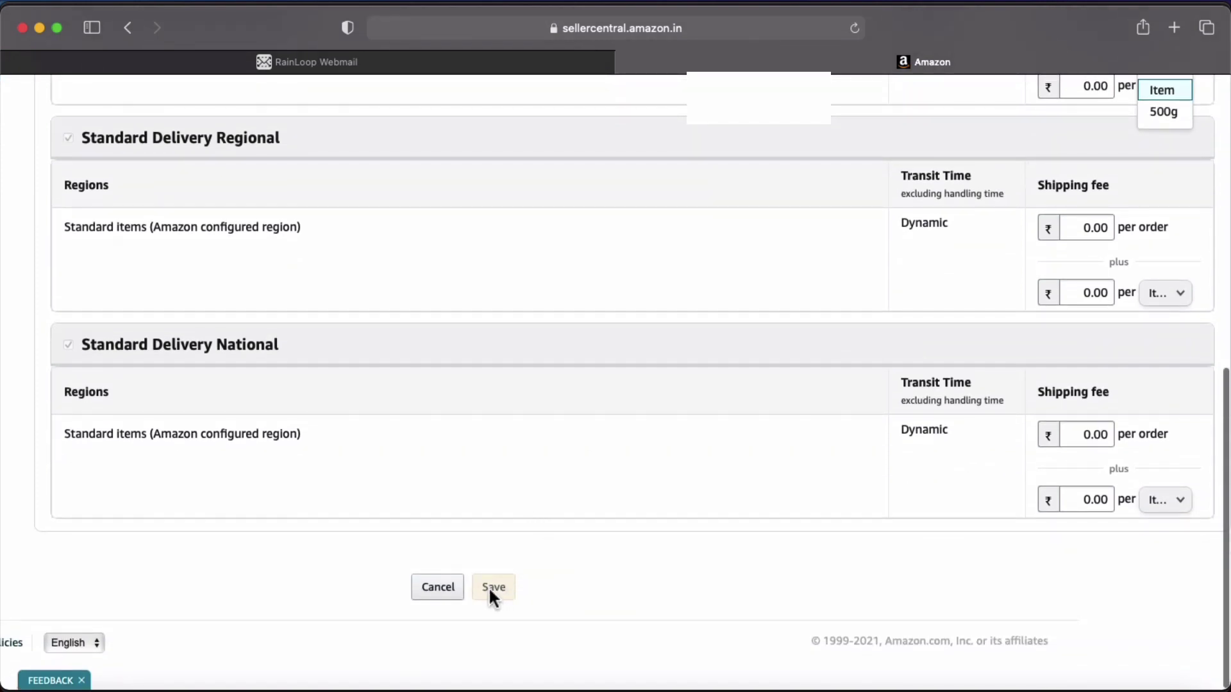
Leave the B2B Easy Ship editor without saving and review the Self Ship Migrated Template's Expedited and Standard Delivery regions, transit times and fees
{"action": "left_click", "coordinate": [433, 585]}
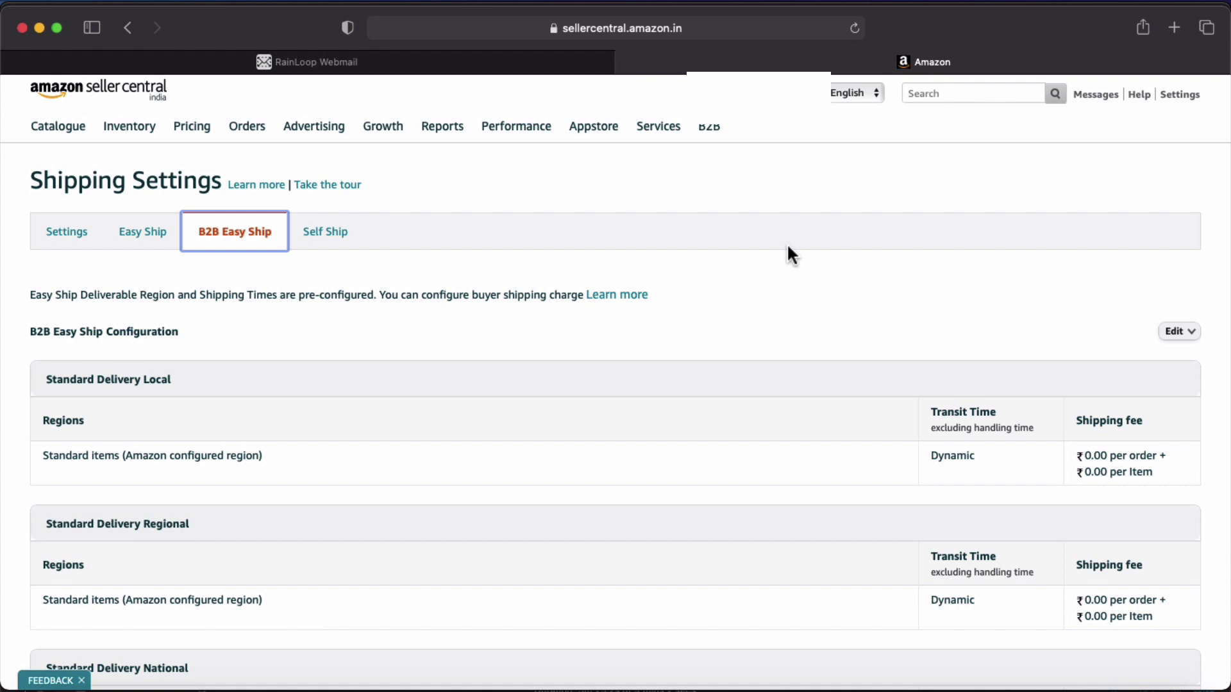
{"action": "left_click", "coordinate": [336, 234]}
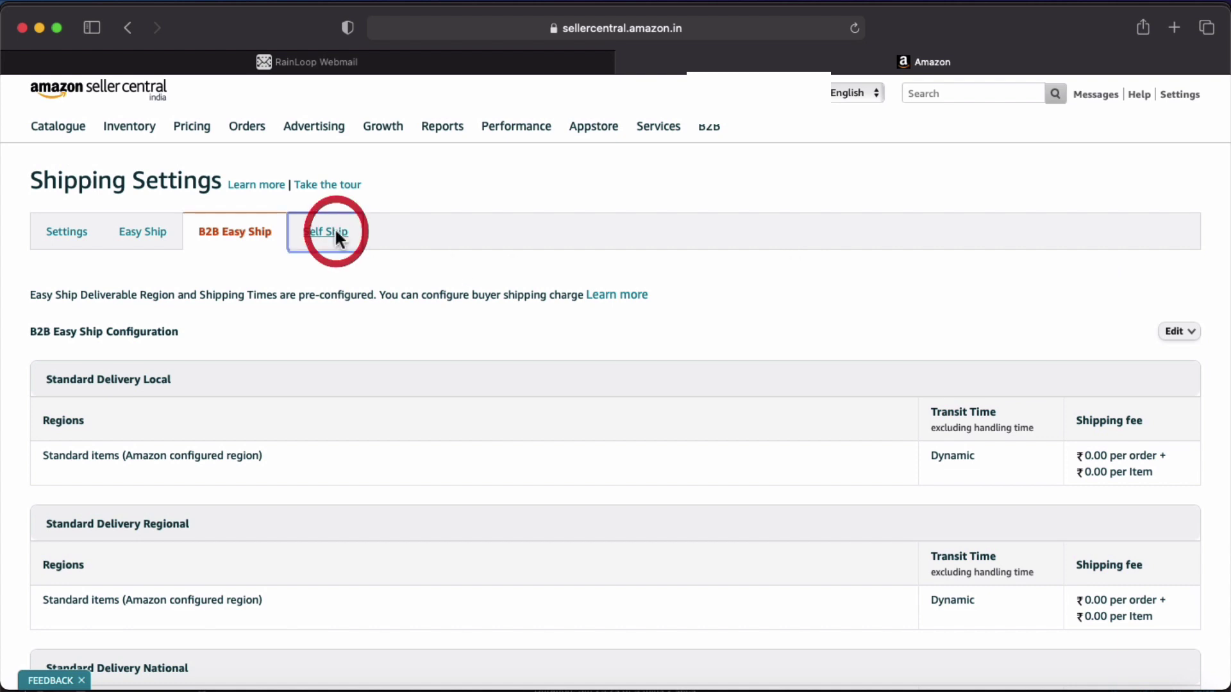
{"action": "scroll", "coordinate": [123, 302], "scroll_direction": "down", "scroll_amount": 2}
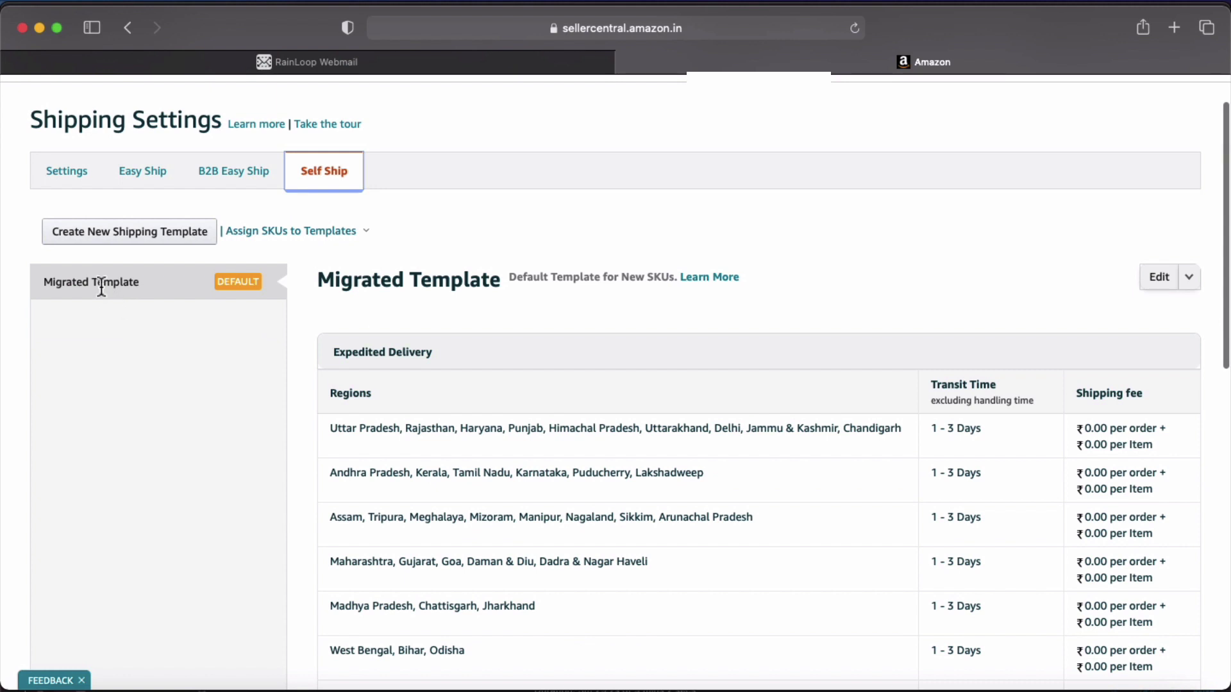
{"action": "scroll", "coordinate": [449, 293], "scroll_direction": "down", "scroll_amount": 1}
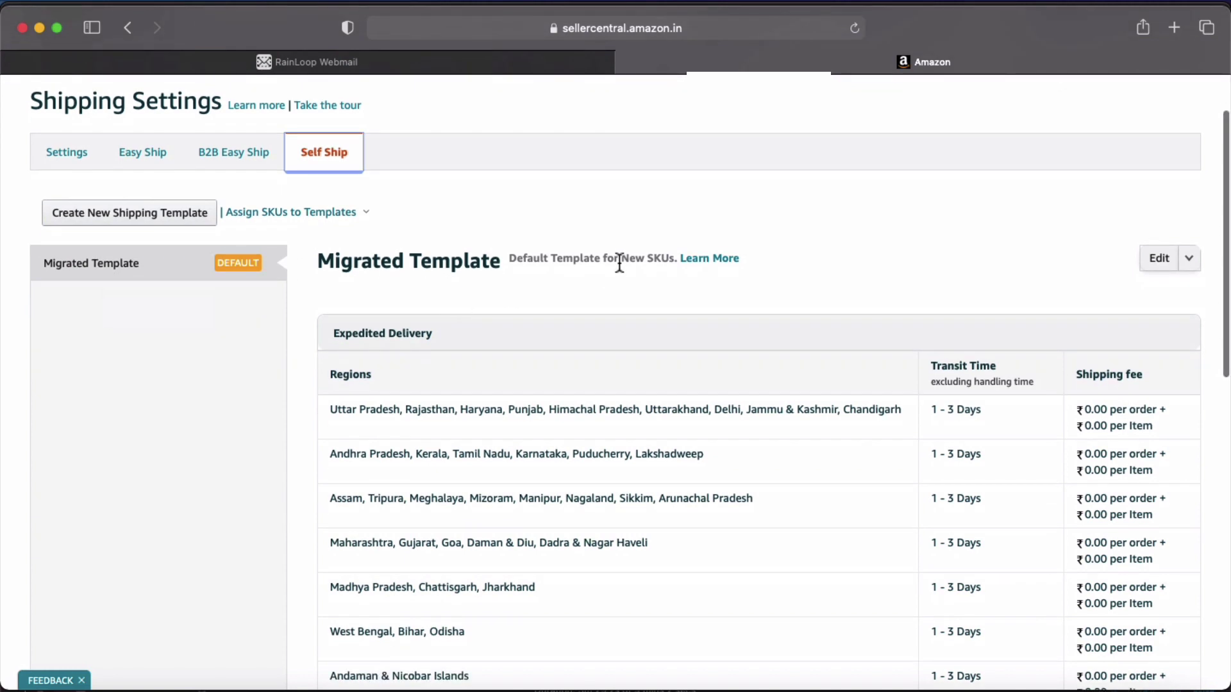
{"action": "scroll", "coordinate": [597, 270], "scroll_direction": "down", "scroll_amount": 1}
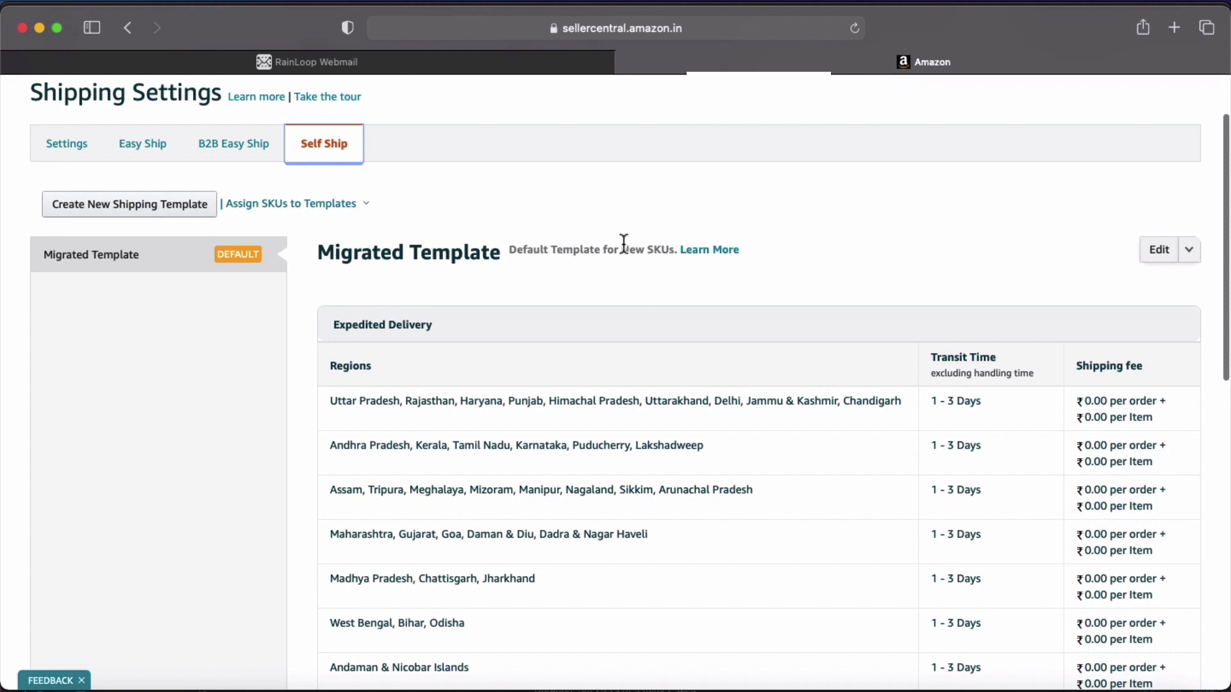
{"action": "scroll", "coordinate": [622, 266], "scroll_direction": "down", "scroll_amount": 2}
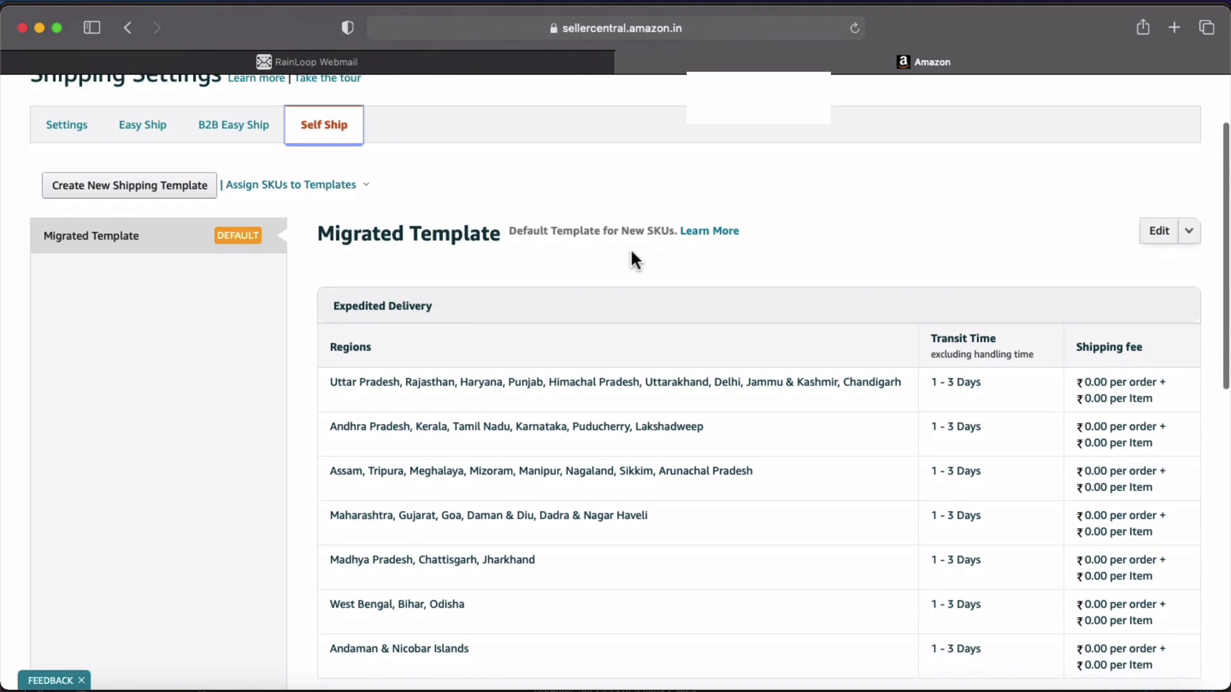
{"action": "scroll", "coordinate": [622, 251], "scroll_direction": "down", "scroll_amount": 3}
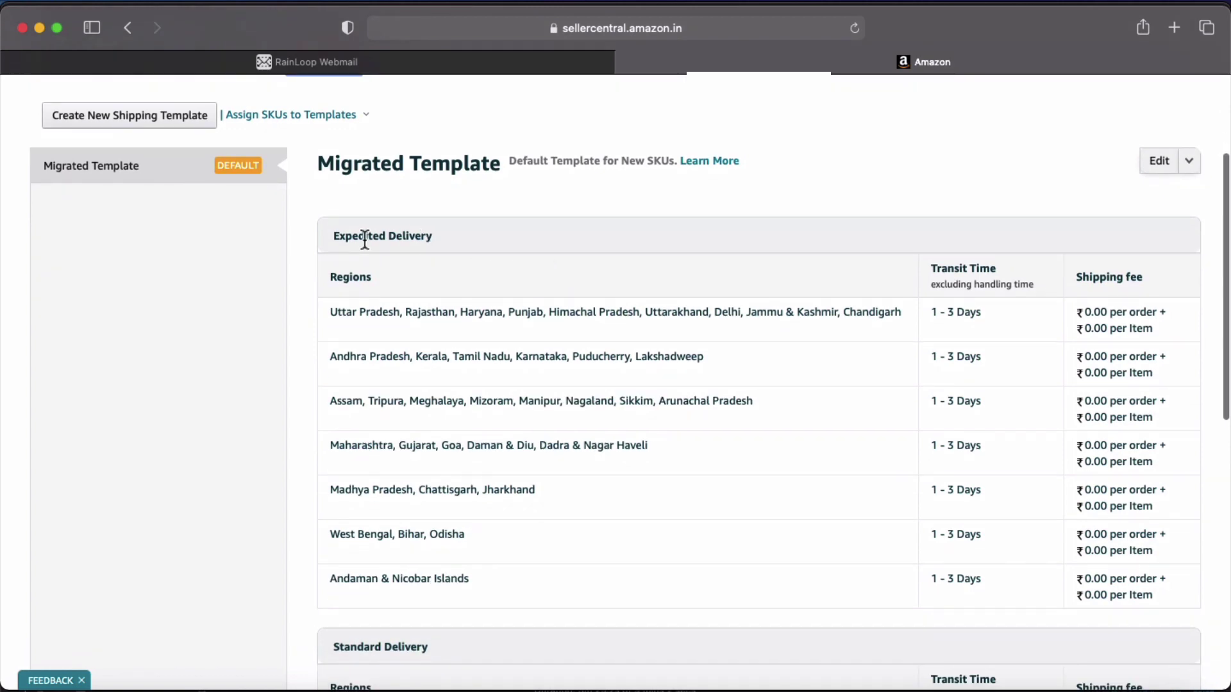
{"action": "scroll", "coordinate": [362, 241], "scroll_direction": "down", "scroll_amount": 15}
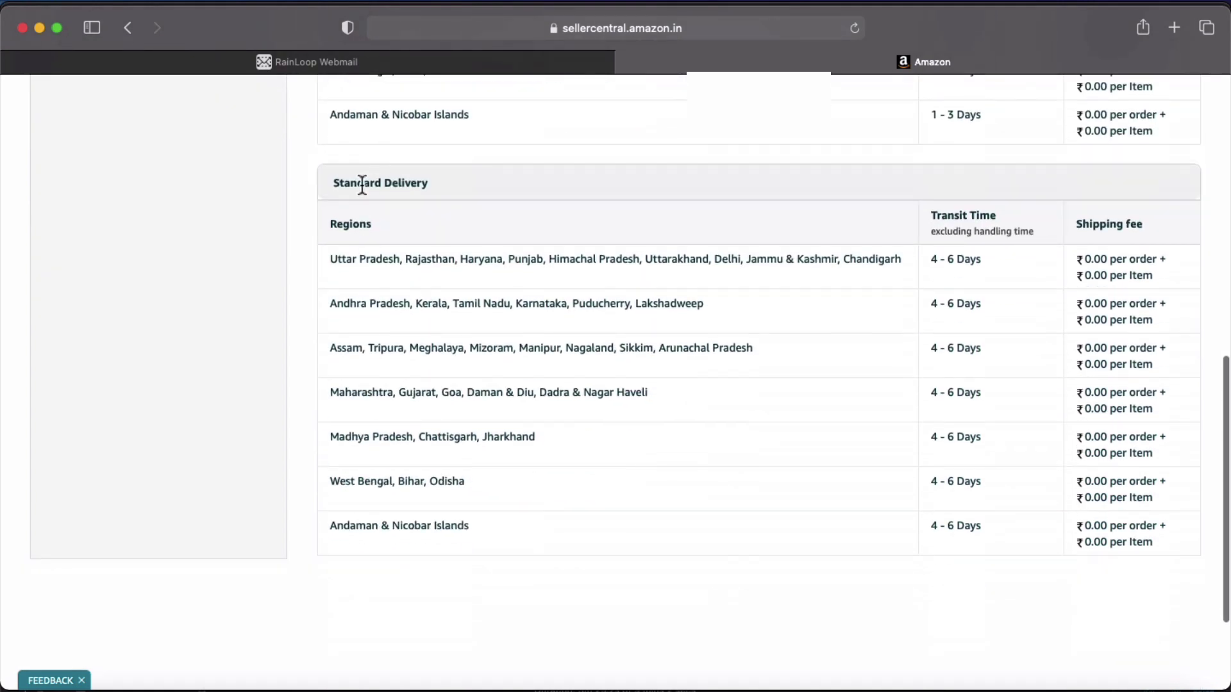
{"action": "scroll", "coordinate": [362, 185], "scroll_direction": "up", "scroll_amount": 20}
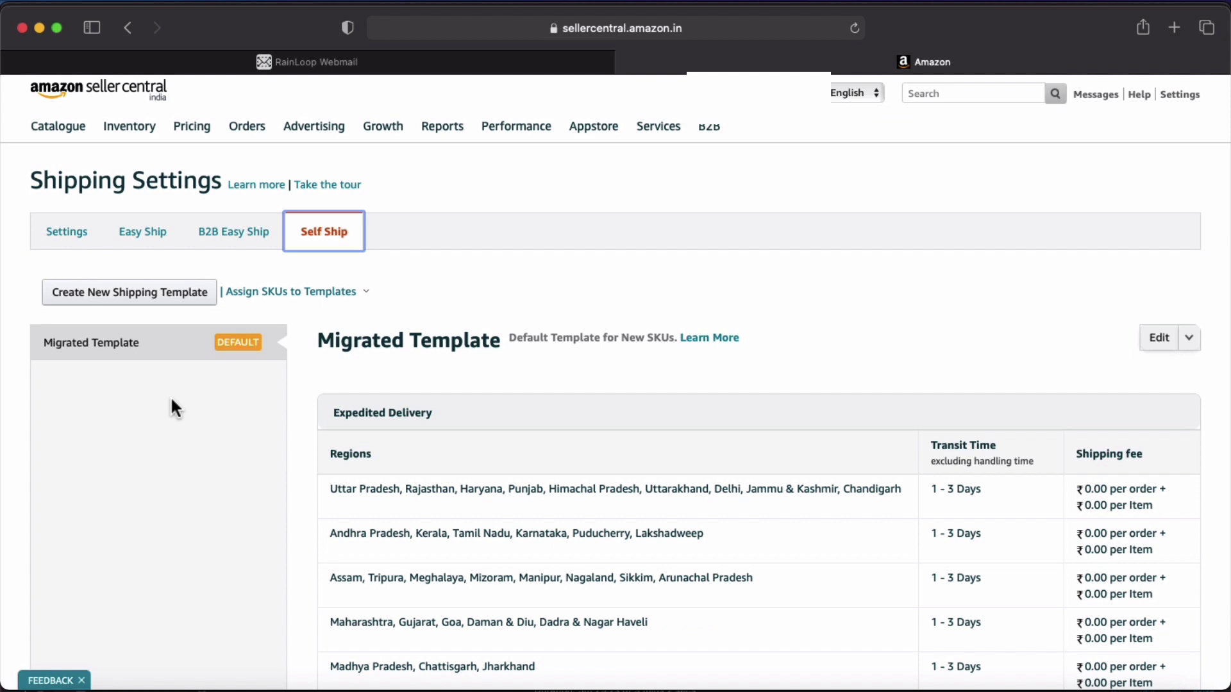
Create a new Self Ship shipping template from scratch and name it FBM
{"action": "left_click", "coordinate": [173, 293]}
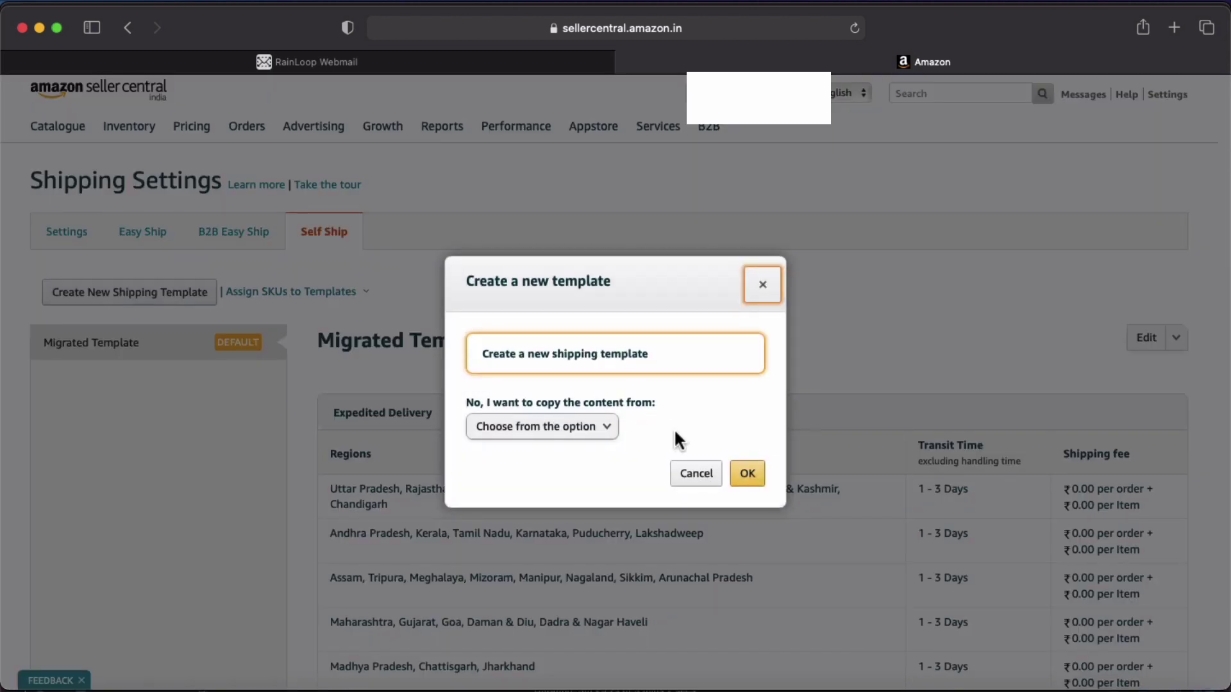
{"action": "left_click", "coordinate": [747, 475]}
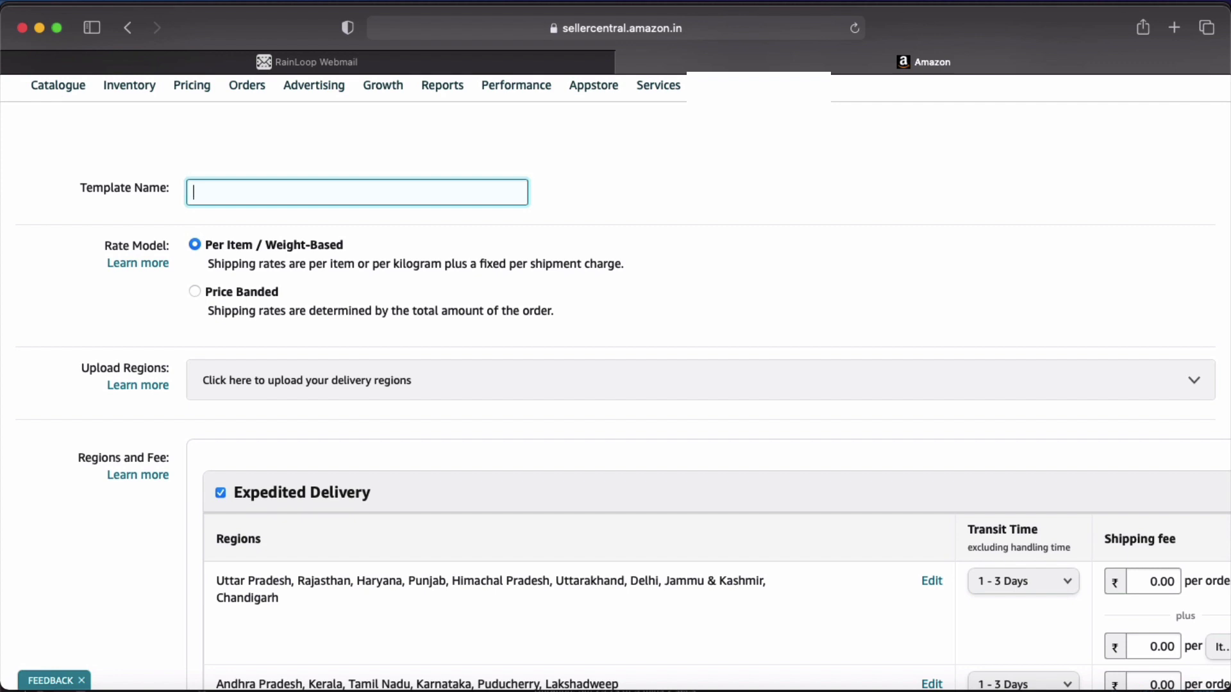
{"action": "type", "text": "FBM"}
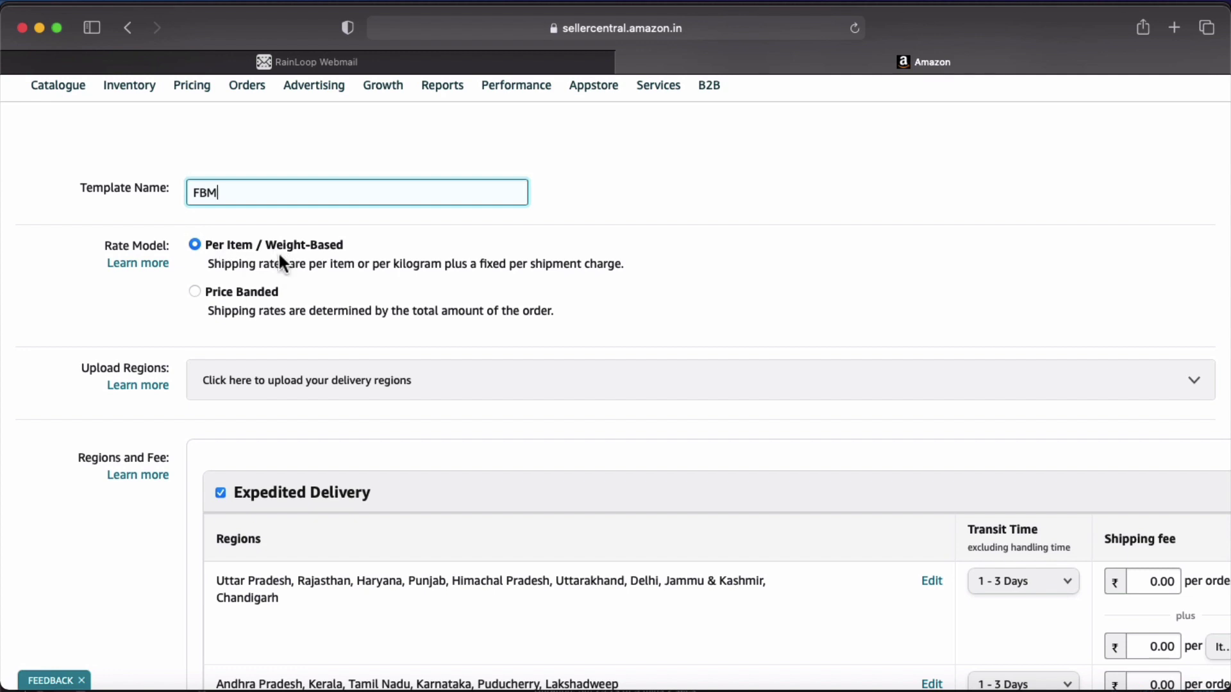
Review the FBM template's rate models and its Expedited and Standard Delivery regions
{"action": "scroll", "coordinate": [255, 306], "scroll_direction": "down", "scroll_amount": 1}
{"action": "scroll", "coordinate": [255, 306], "scroll_direction": "down", "scroll_amount": 1}
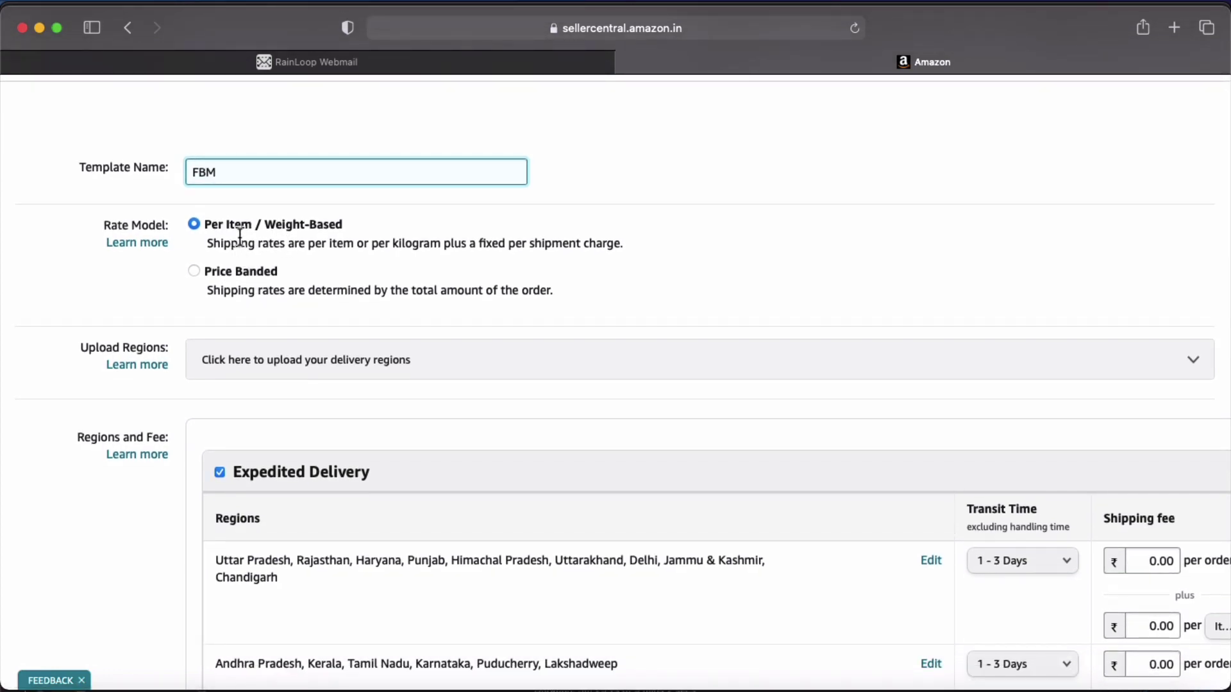
{"action": "scroll", "coordinate": [473, 333], "scroll_direction": "down", "scroll_amount": 5}
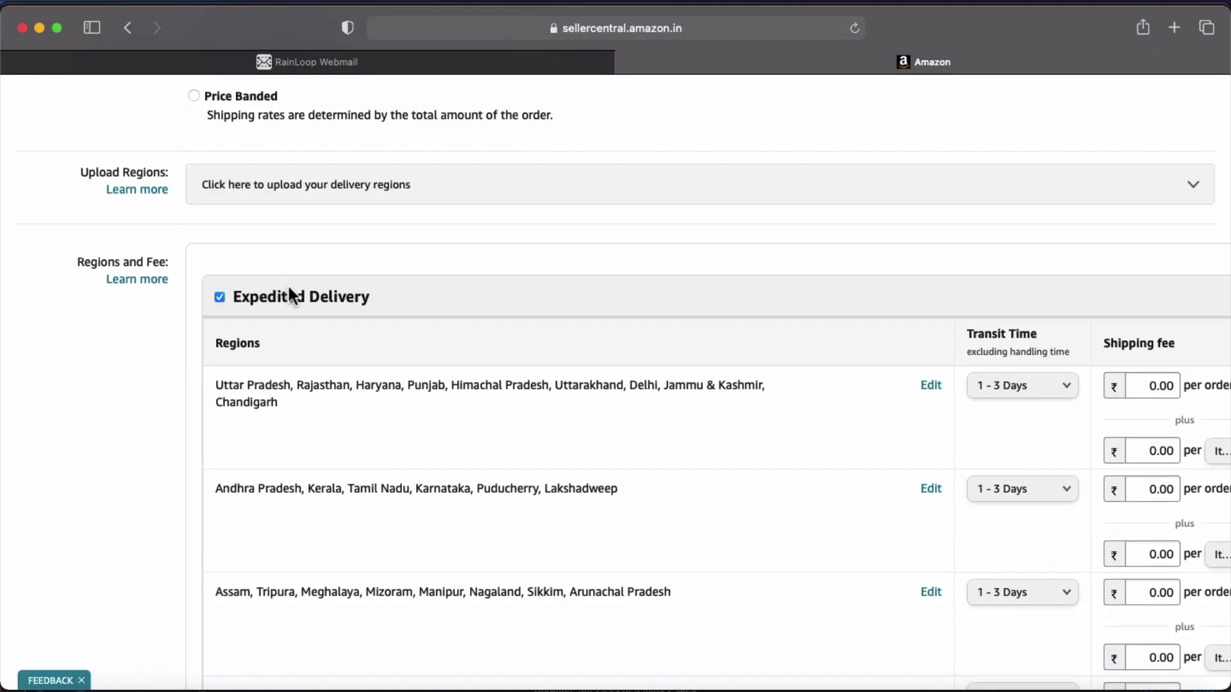
{"action": "scroll", "coordinate": [346, 375], "scroll_direction": "down", "scroll_amount": 1}
{"action": "scroll", "coordinate": [345, 375], "scroll_direction": "down", "scroll_amount": 15}
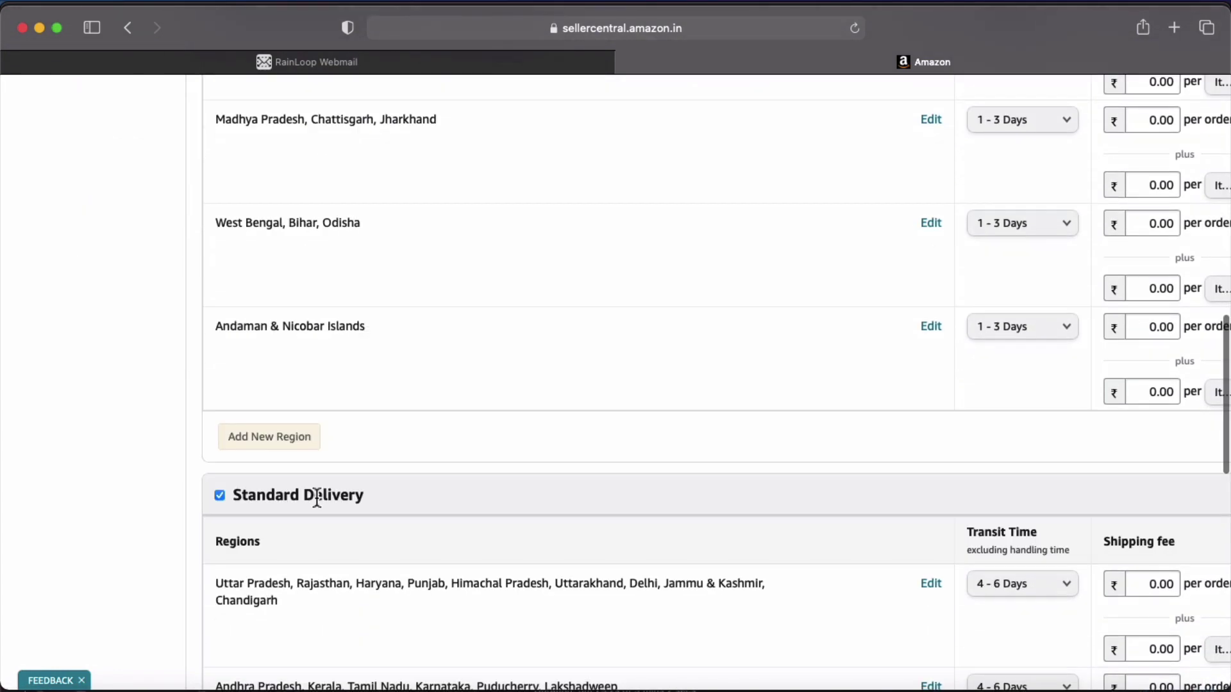
{"action": "scroll", "coordinate": [395, 503], "scroll_direction": "up", "scroll_amount": 5}
{"action": "scroll", "coordinate": [395, 502], "scroll_direction": "up", "scroll_amount": 9}
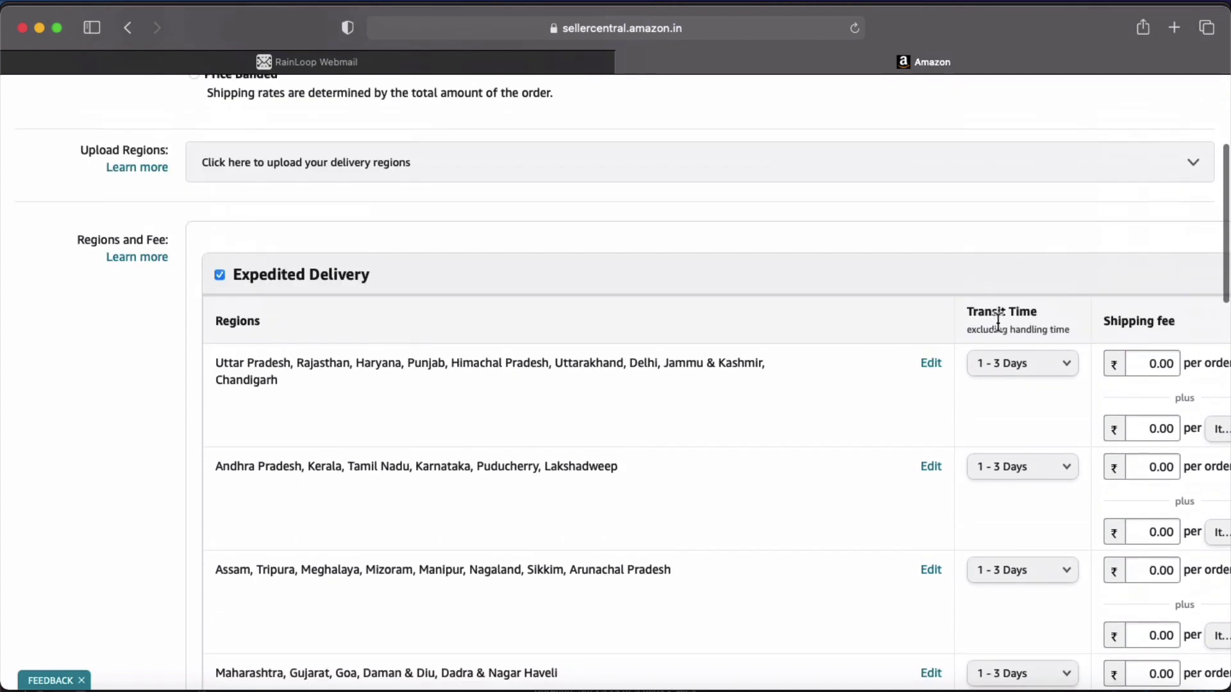
Check the transit time options of the northern states' Expedited Delivery row, keeping 1 - 3 Days, and review its regions
{"action": "left_click", "coordinate": [1033, 377]}
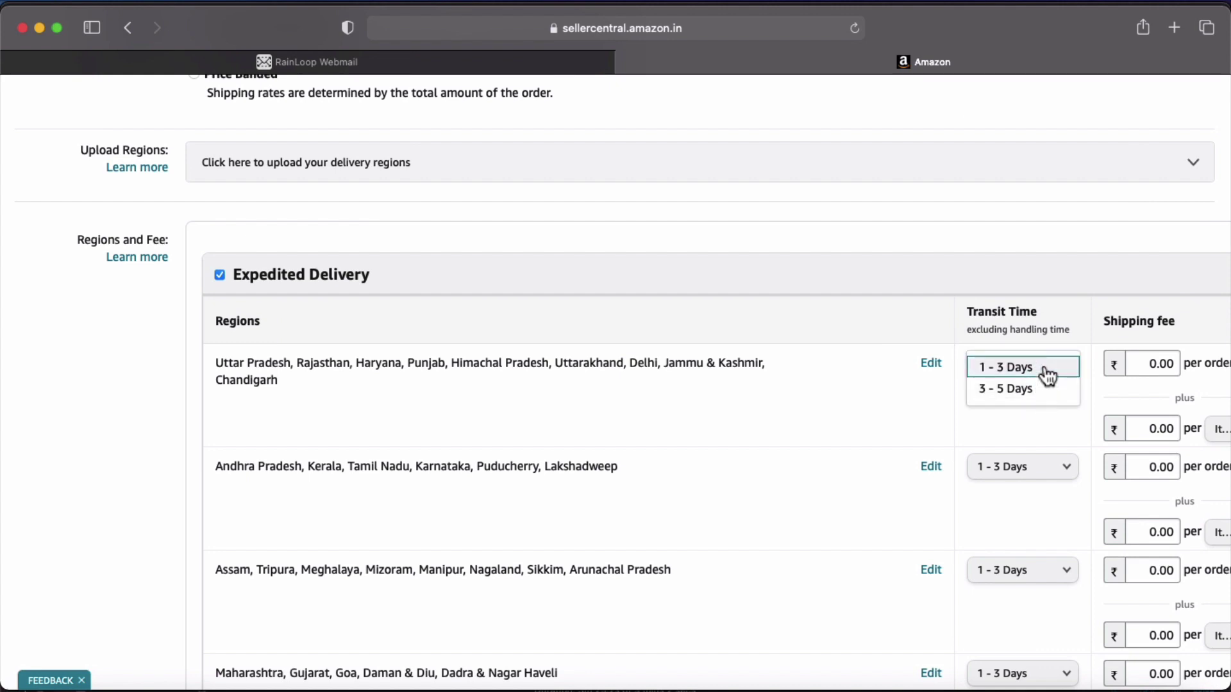
{"action": "left_click", "coordinate": [1045, 368]}
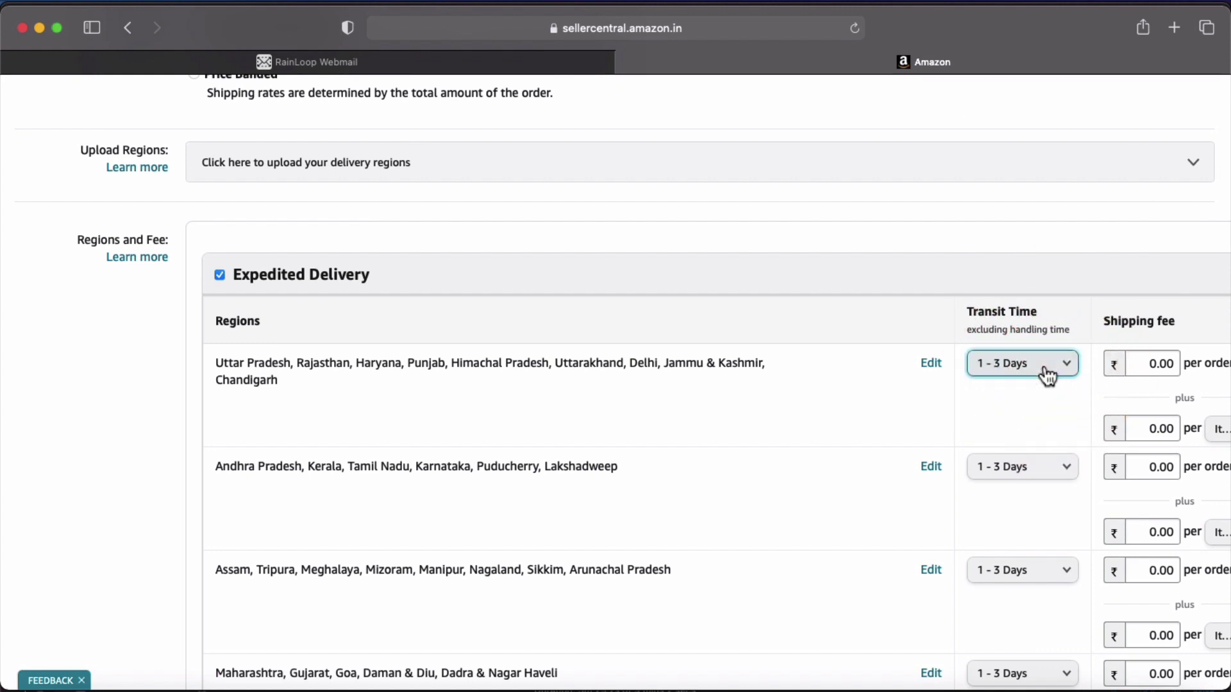
{"action": "scroll", "coordinate": [734, 408], "scroll_direction": "down", "scroll_amount": 5}
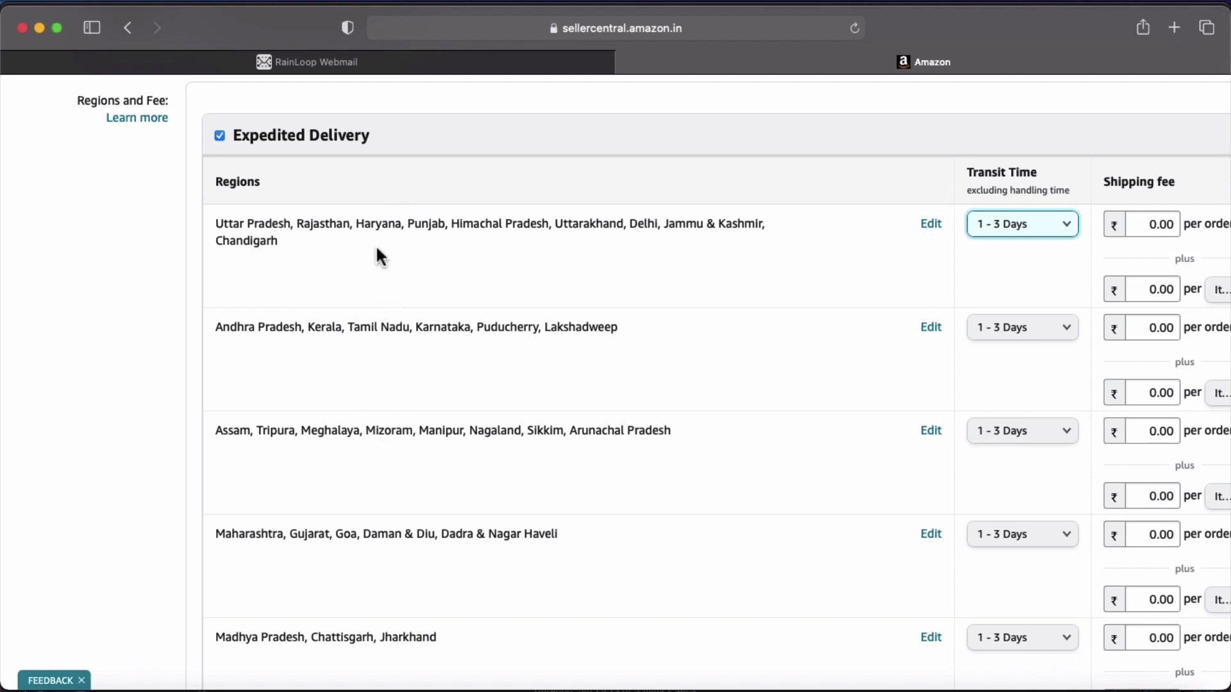
{"action": "scroll", "coordinate": [474, 261], "scroll_direction": "up", "scroll_amount": 1}
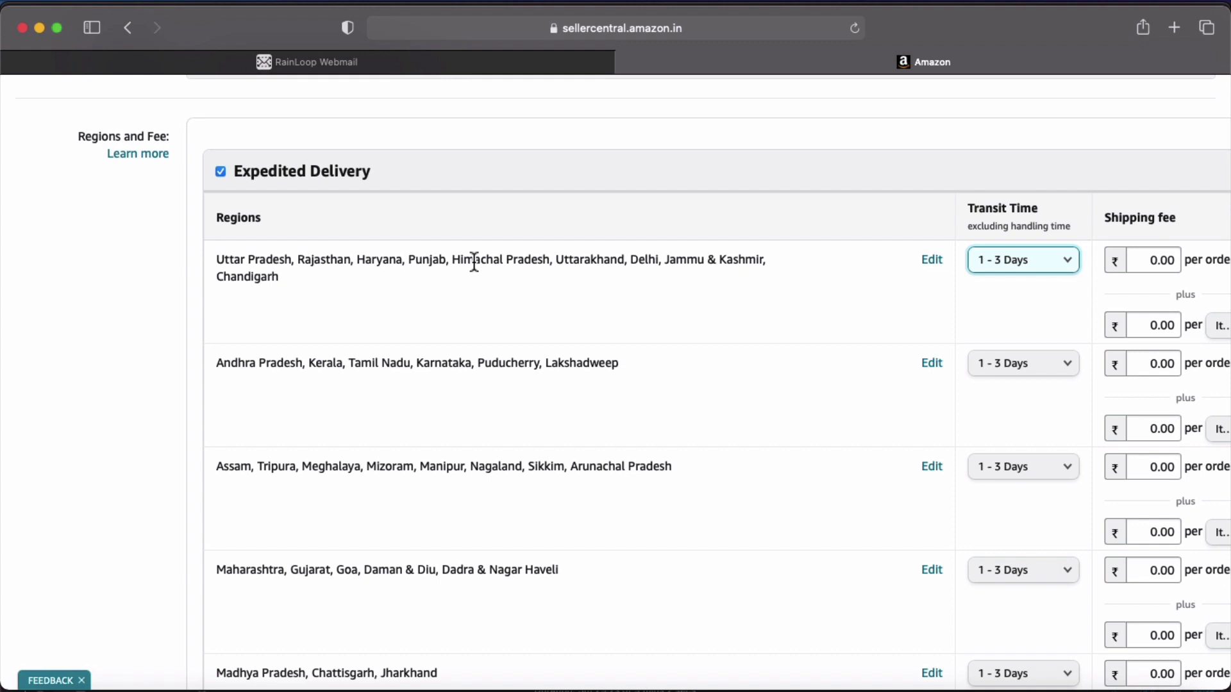
{"action": "left_click", "coordinate": [838, 282]}
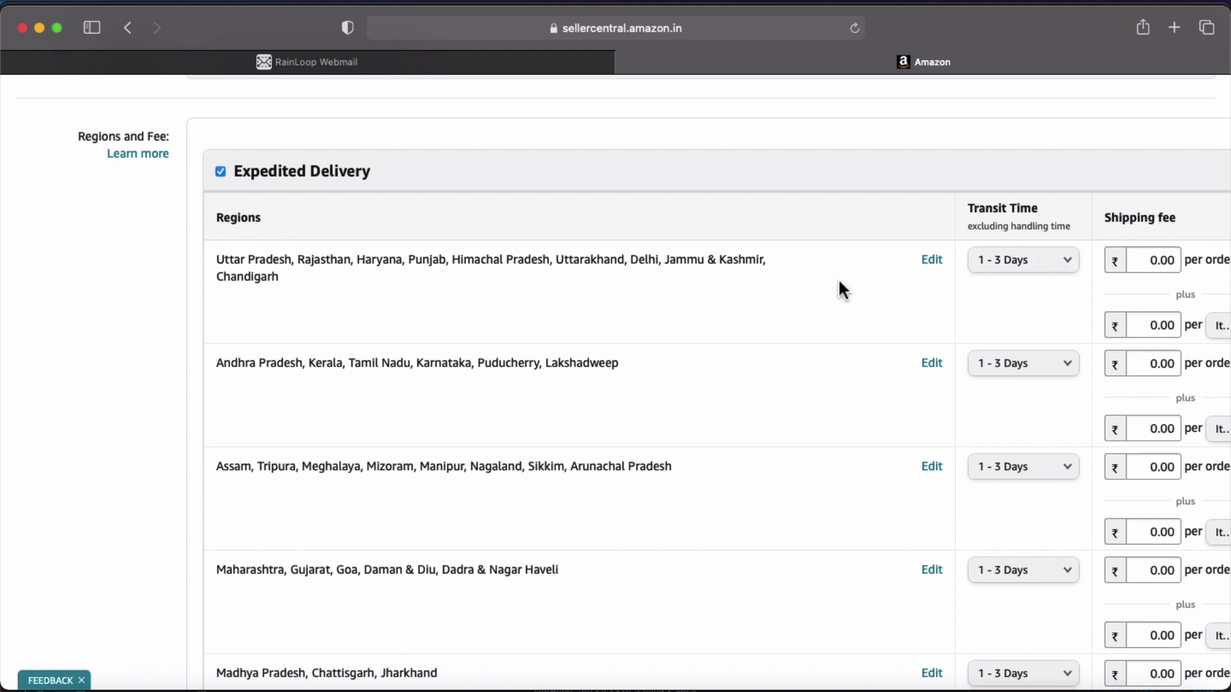
Open the deliverable regions of the northern states' Expedited Delivery row for editing, and clear and reselect the whole North region
{"action": "left_click", "coordinate": [933, 263]}
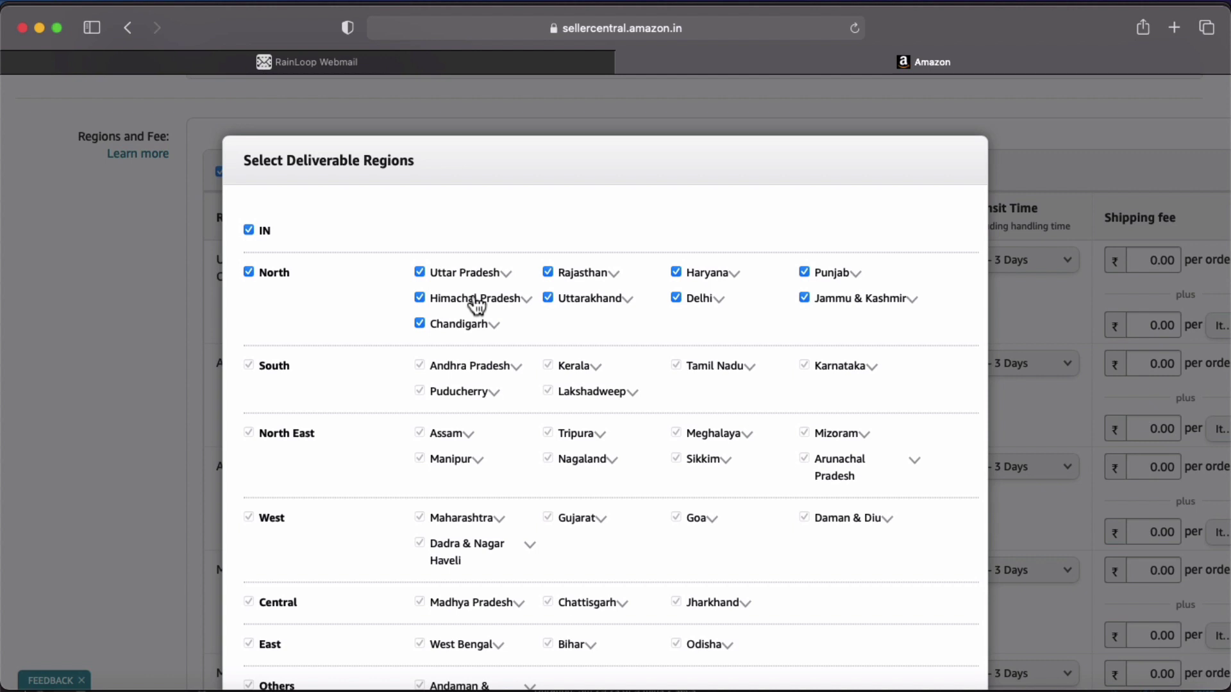
{"action": "left_click", "coordinate": [249, 272]}
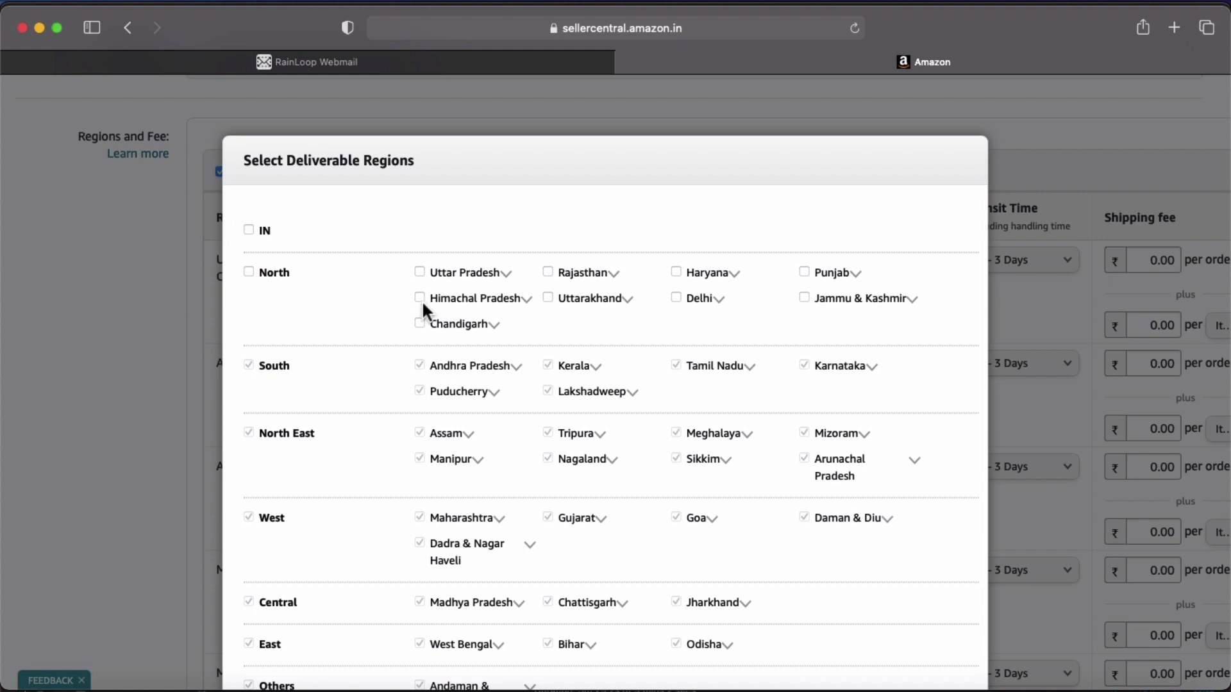
{"action": "scroll", "coordinate": [422, 302], "scroll_direction": "down", "scroll_amount": 3}
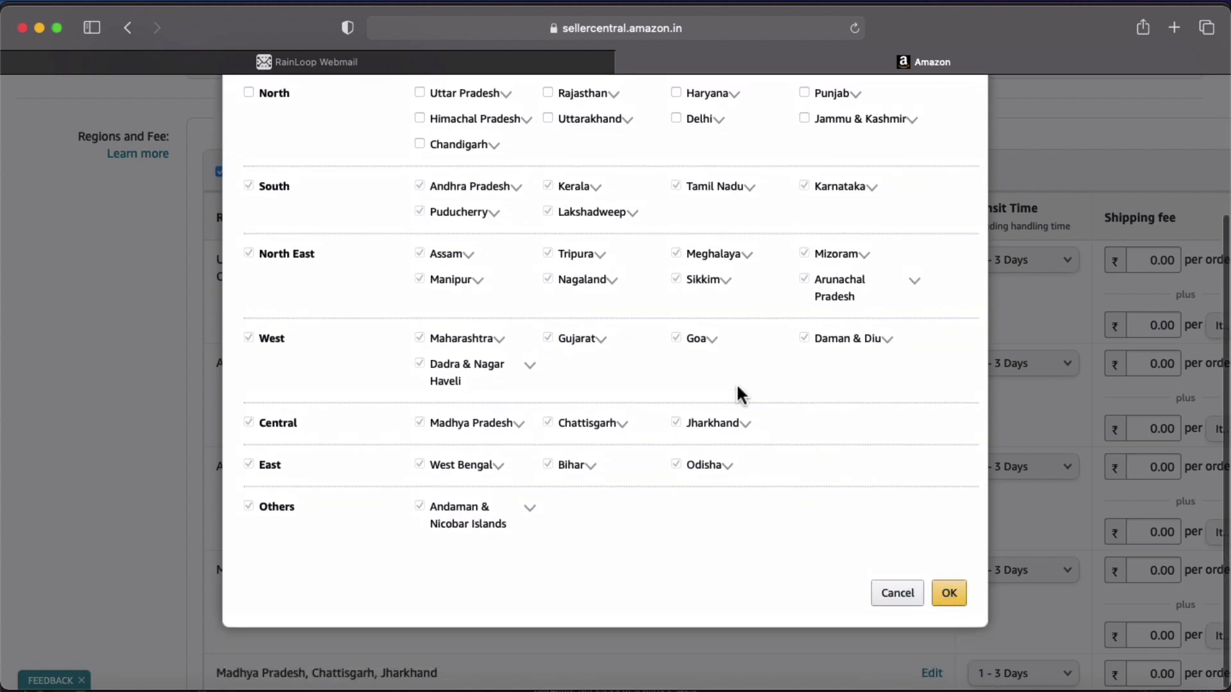
{"action": "scroll", "coordinate": [737, 393], "scroll_direction": "up", "scroll_amount": 3}
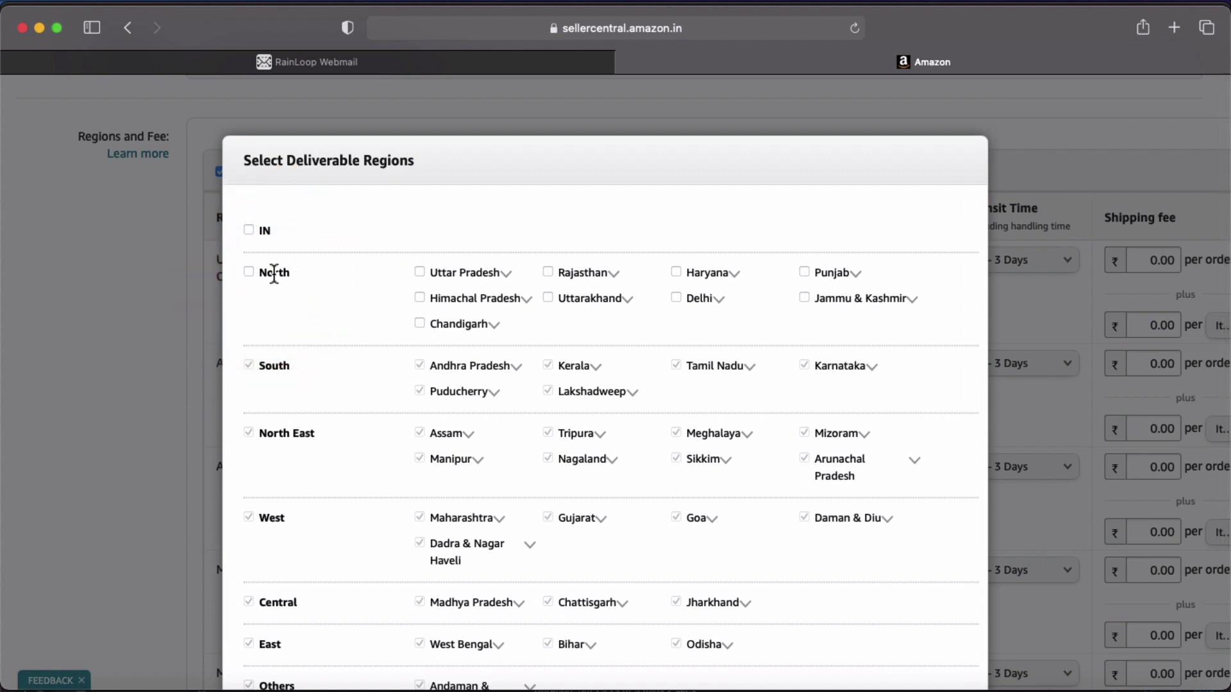
{"action": "left_click", "coordinate": [249, 272]}
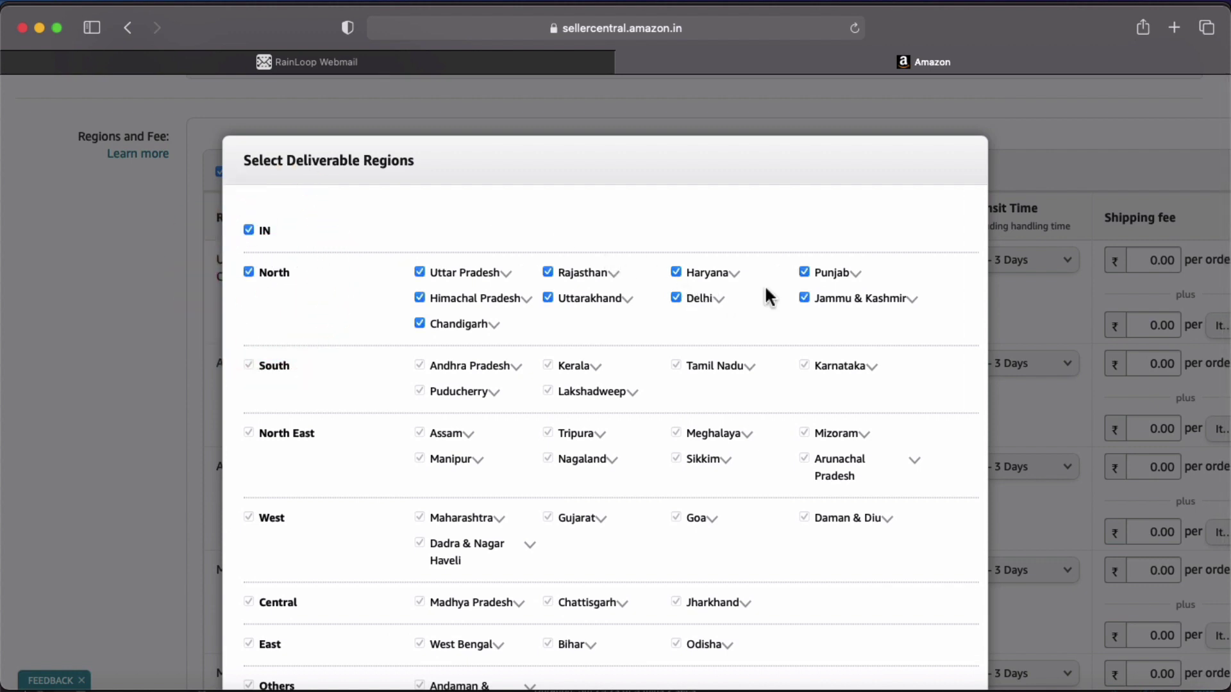
Try excluding Punjab from the North deliverable regions and select it again
{"action": "left_click", "coordinate": [805, 272]}
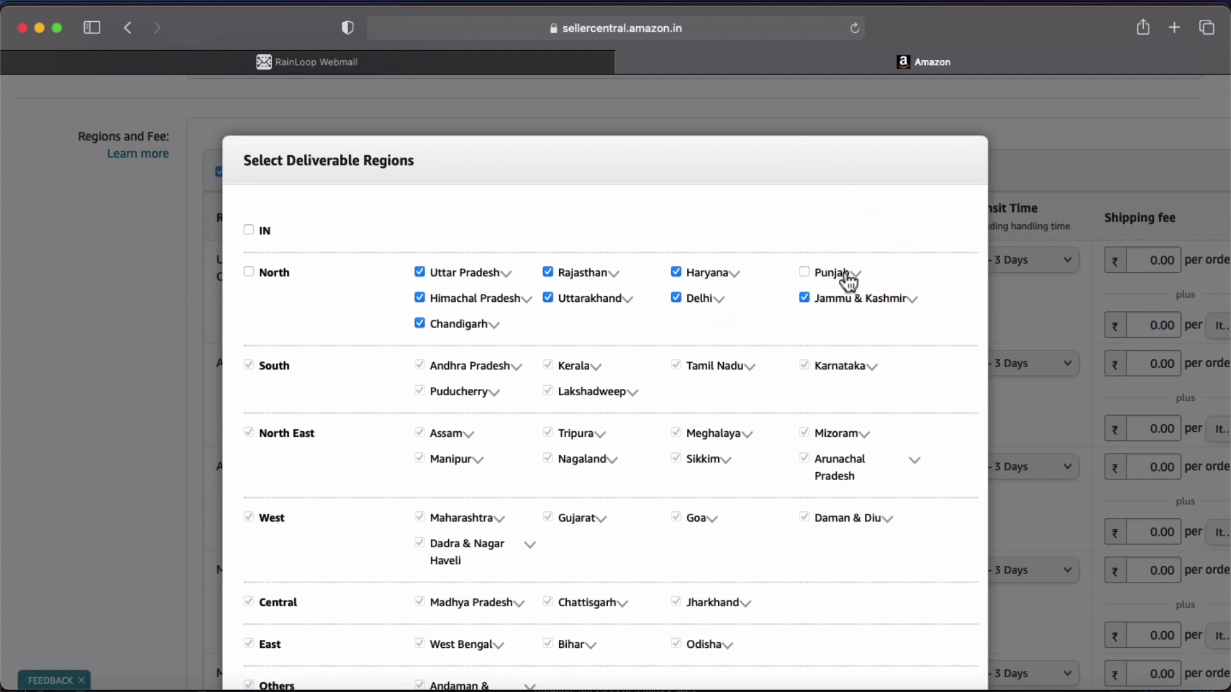
{"action": "left_click", "coordinate": [805, 272]}
{"action": "left_click", "coordinate": [806, 272]}
{"action": "left_click", "coordinate": [804, 271]}
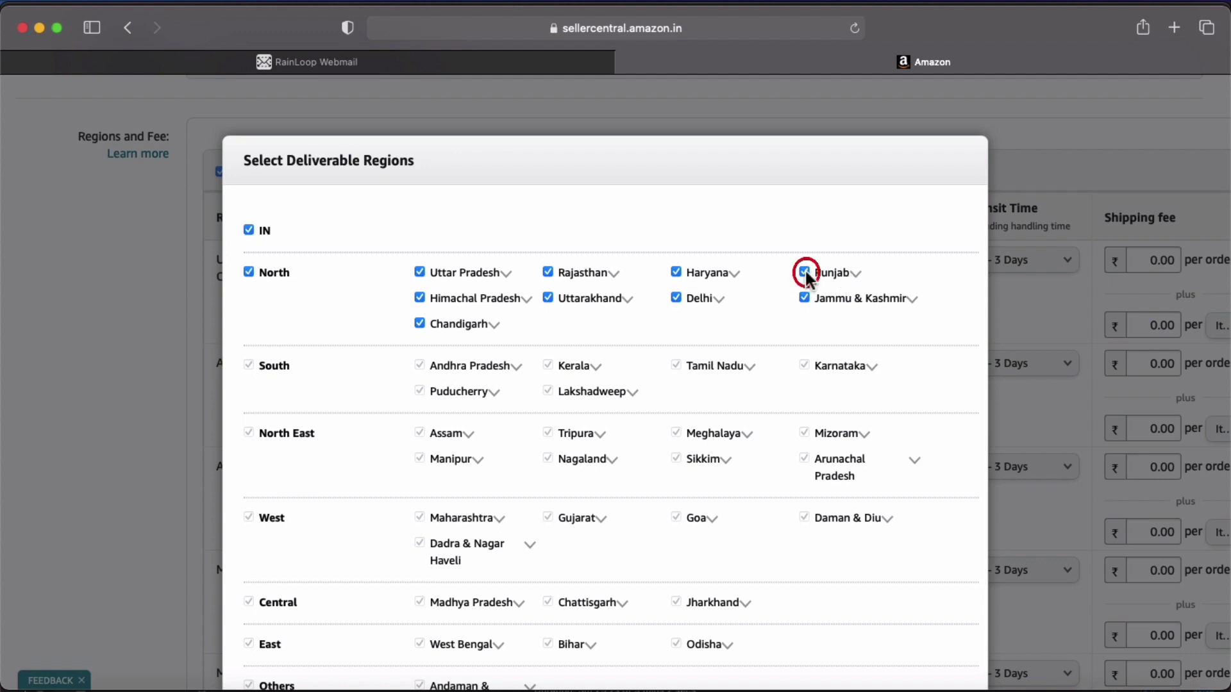
Expand Punjab's Mansa district and exclude the postal codes 151505, 151510 and 151504 from the deliverable regions
{"action": "left_click", "coordinate": [841, 282]}
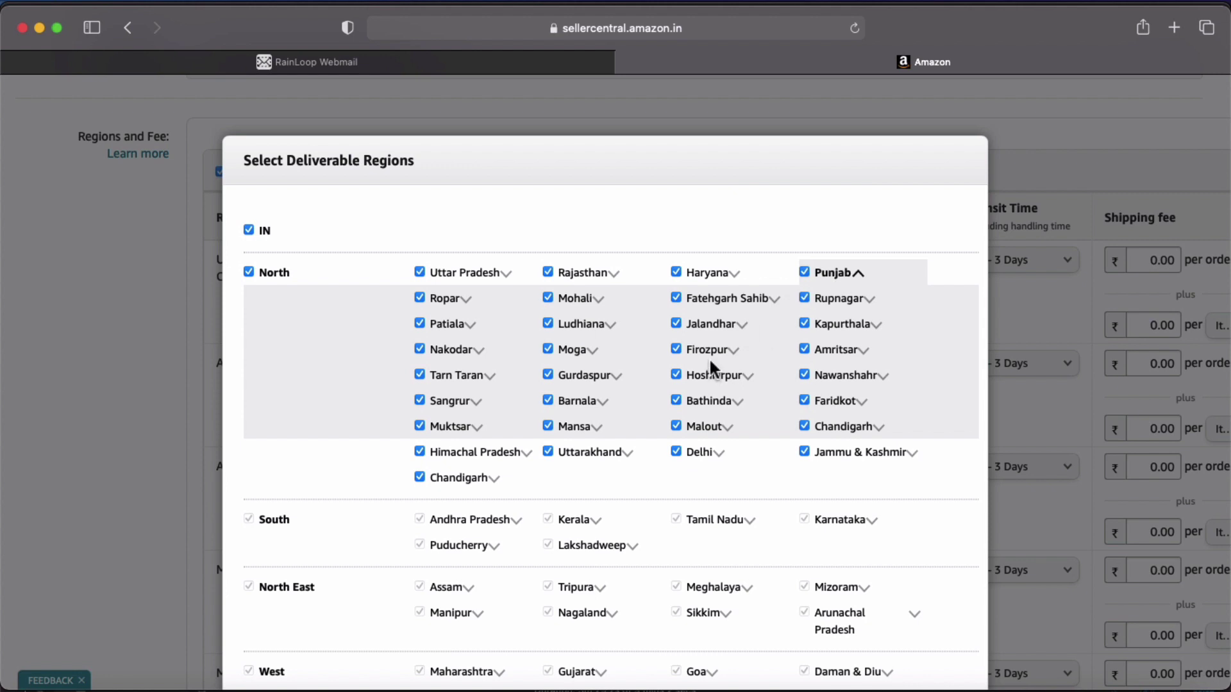
{"action": "left_click", "coordinate": [597, 428]}
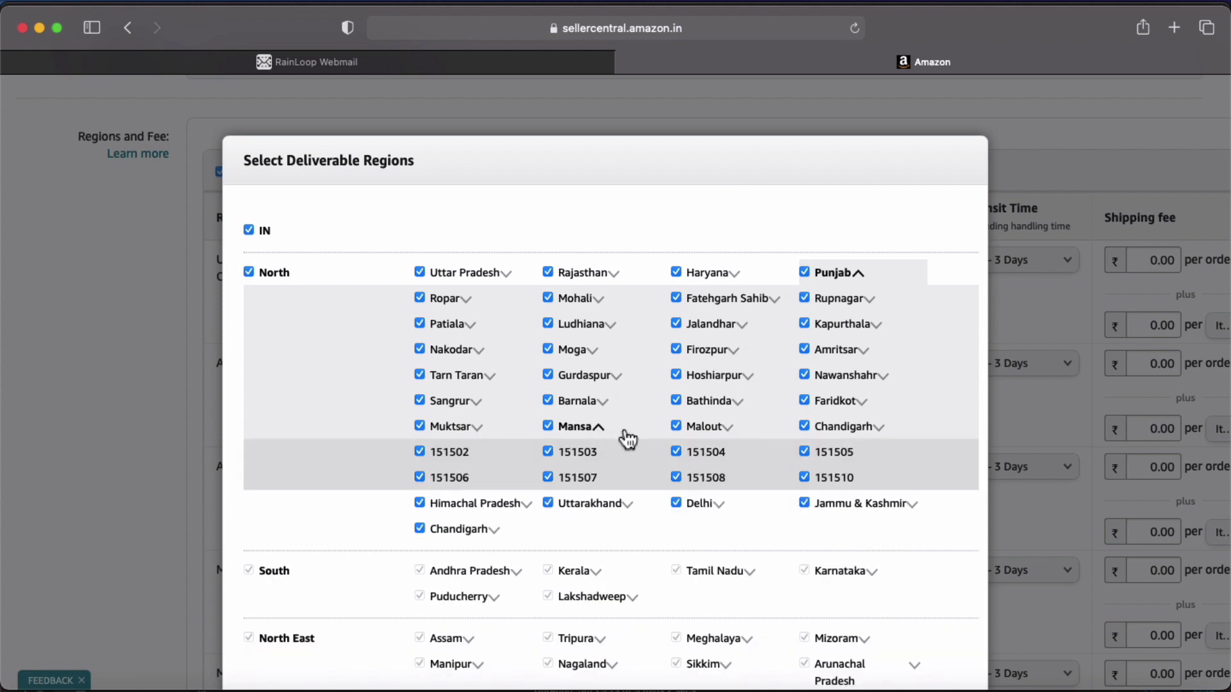
{"action": "scroll", "coordinate": [628, 442], "scroll_direction": "down", "scroll_amount": 1}
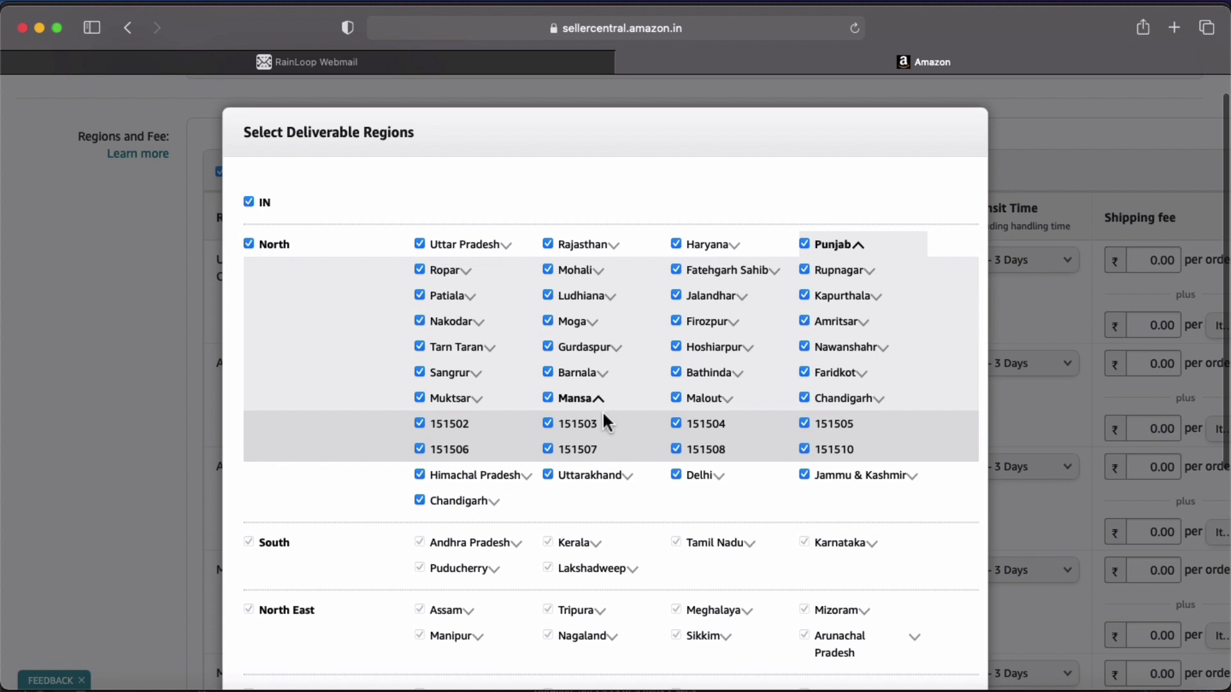
{"action": "left_click", "coordinate": [806, 424]}
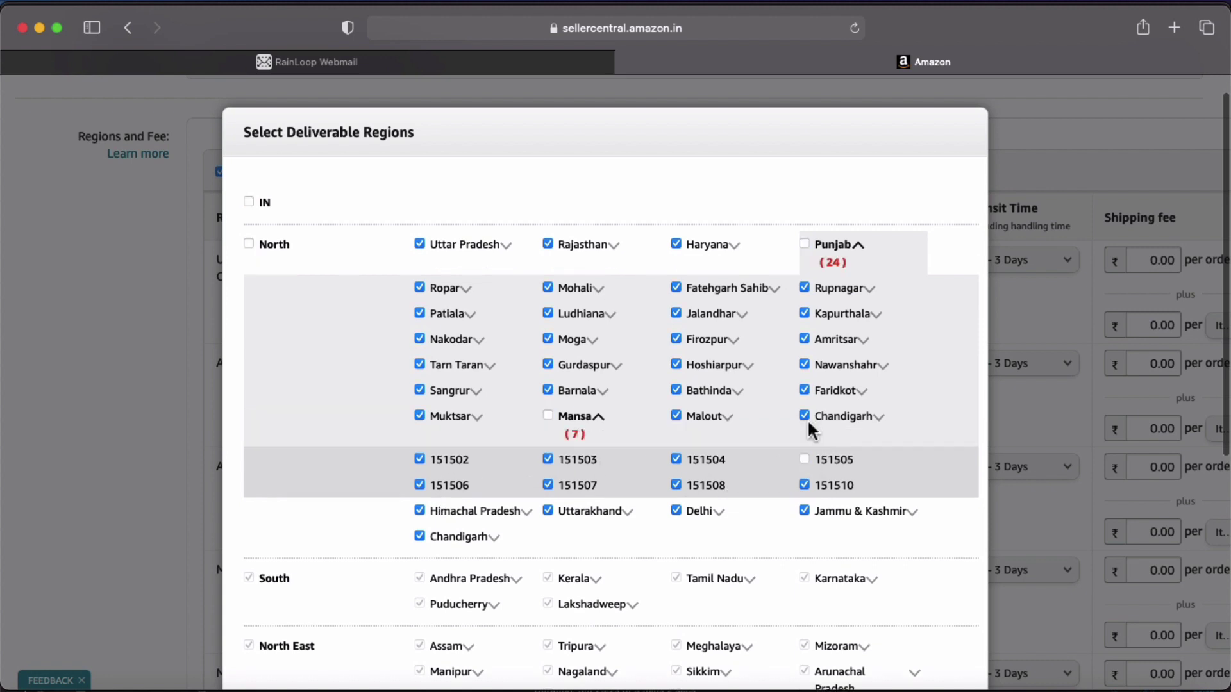
{"action": "left_click", "coordinate": [805, 485]}
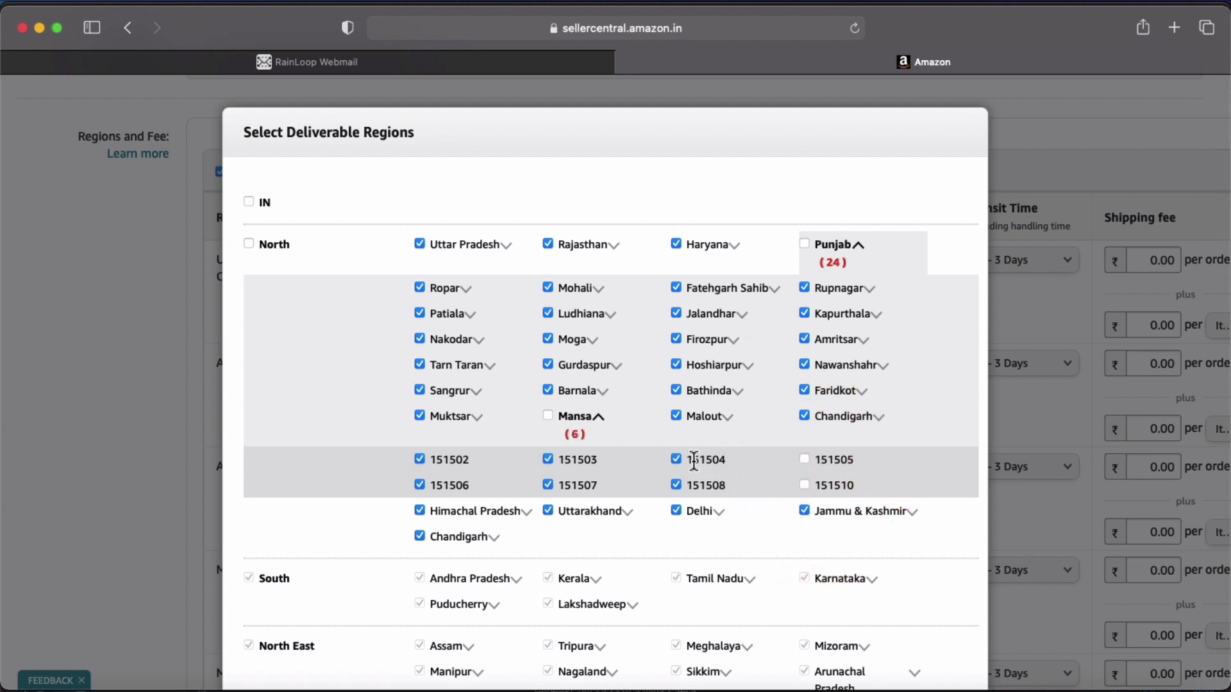
{"action": "scroll", "coordinate": [688, 481], "scroll_direction": "down", "scroll_amount": 6}
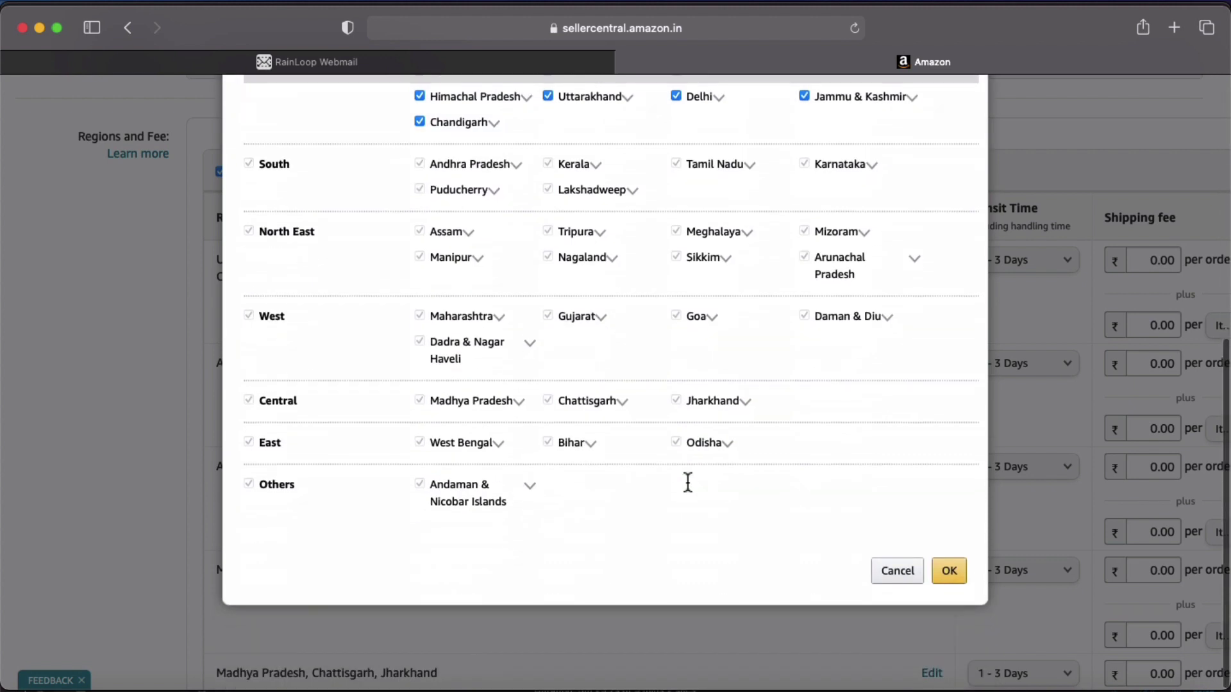
{"action": "scroll", "coordinate": [827, 348], "scroll_direction": "up", "scroll_amount": 7}
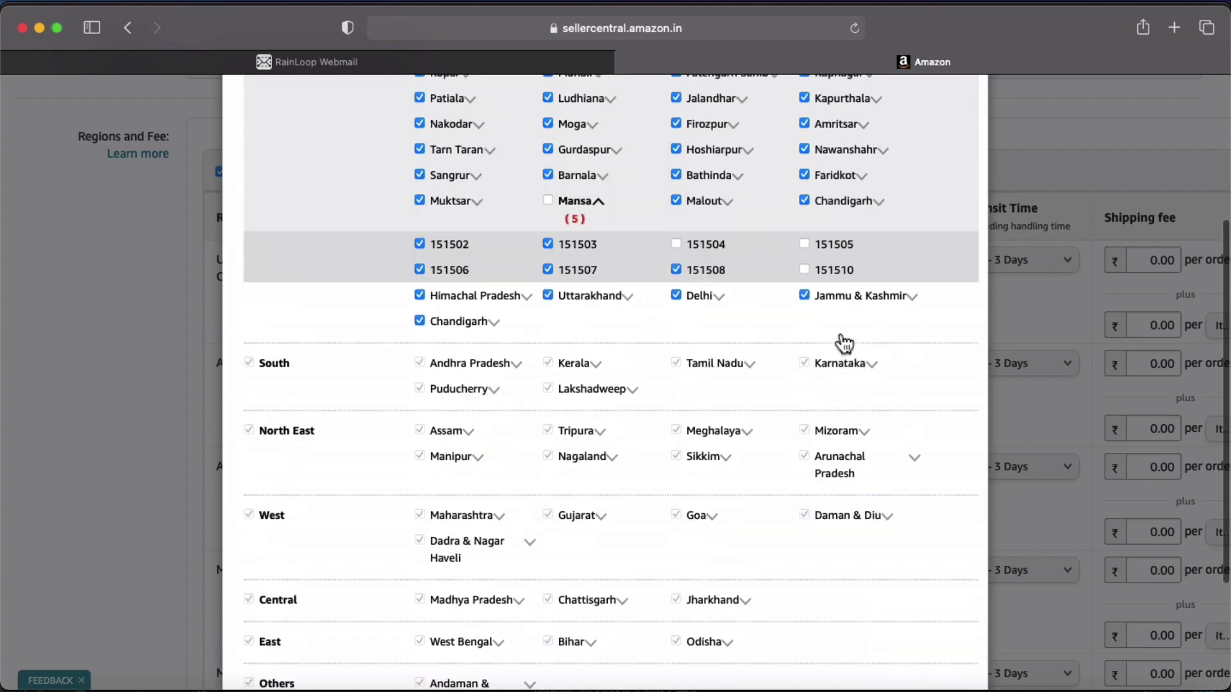
Review the remaining regions in the northern states' deliverable regions selection and close it without applying the postal code exclusions
{"action": "scroll", "coordinate": [844, 344], "scroll_direction": "down", "scroll_amount": 7}
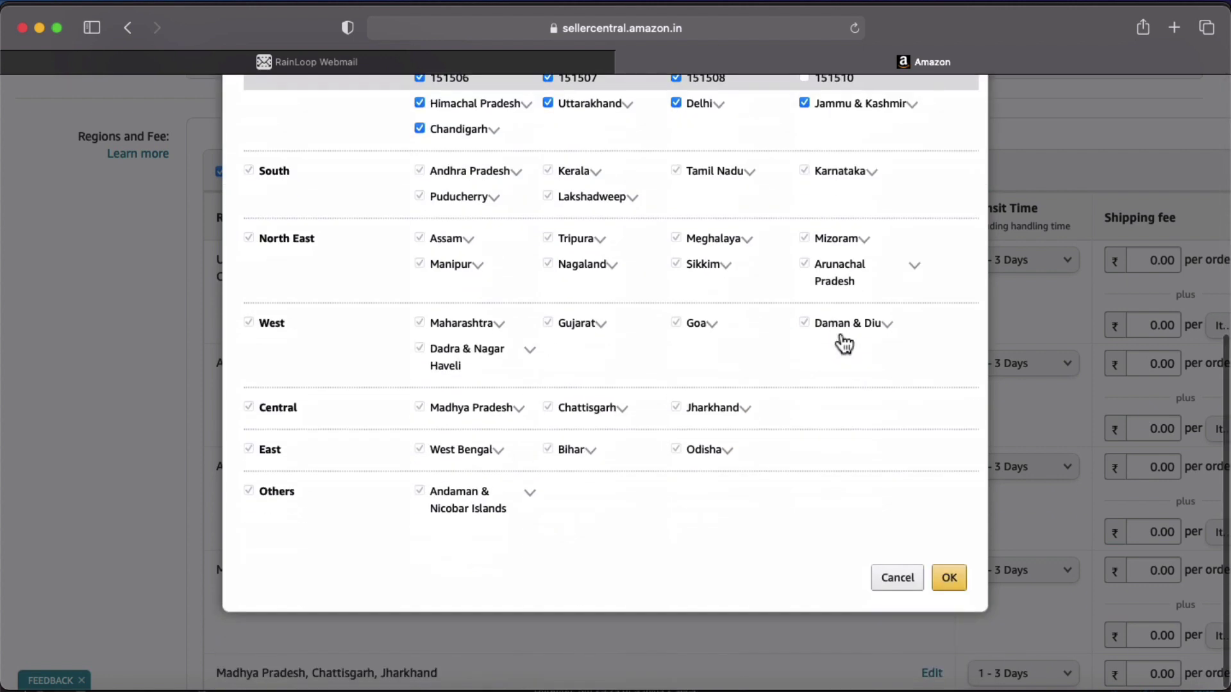
{"action": "scroll", "coordinate": [368, 357], "scroll_direction": "up", "scroll_amount": 7}
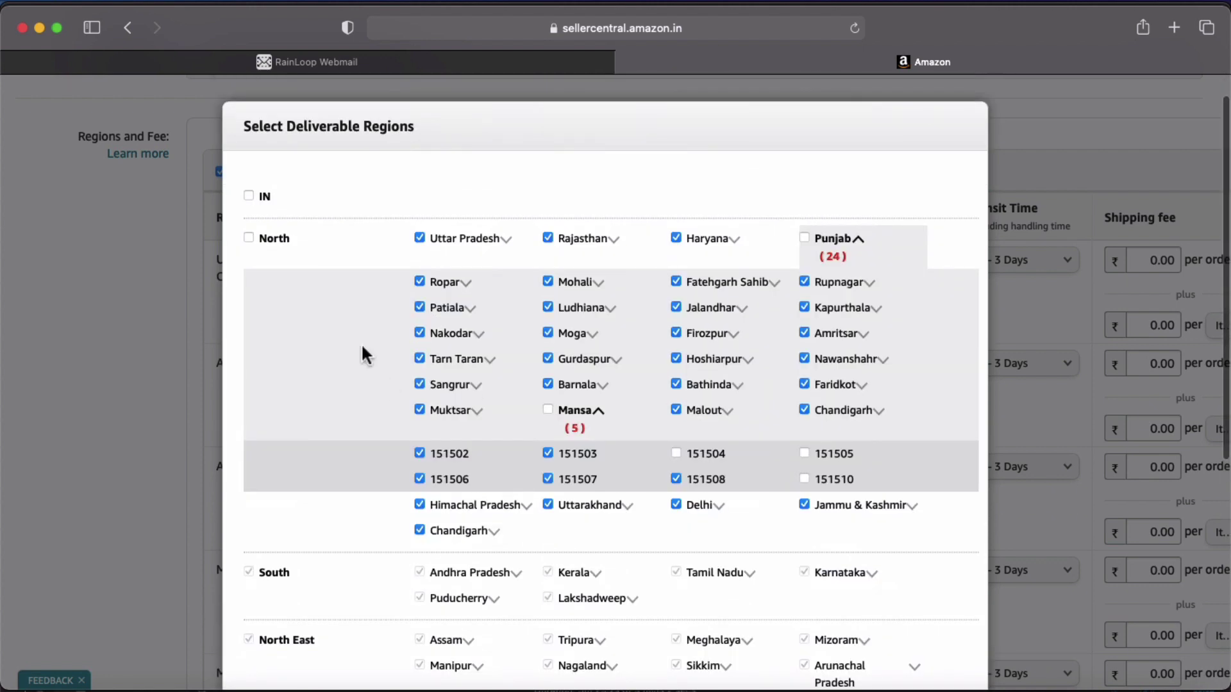
{"action": "scroll", "coordinate": [306, 341], "scroll_direction": "down", "scroll_amount": 4}
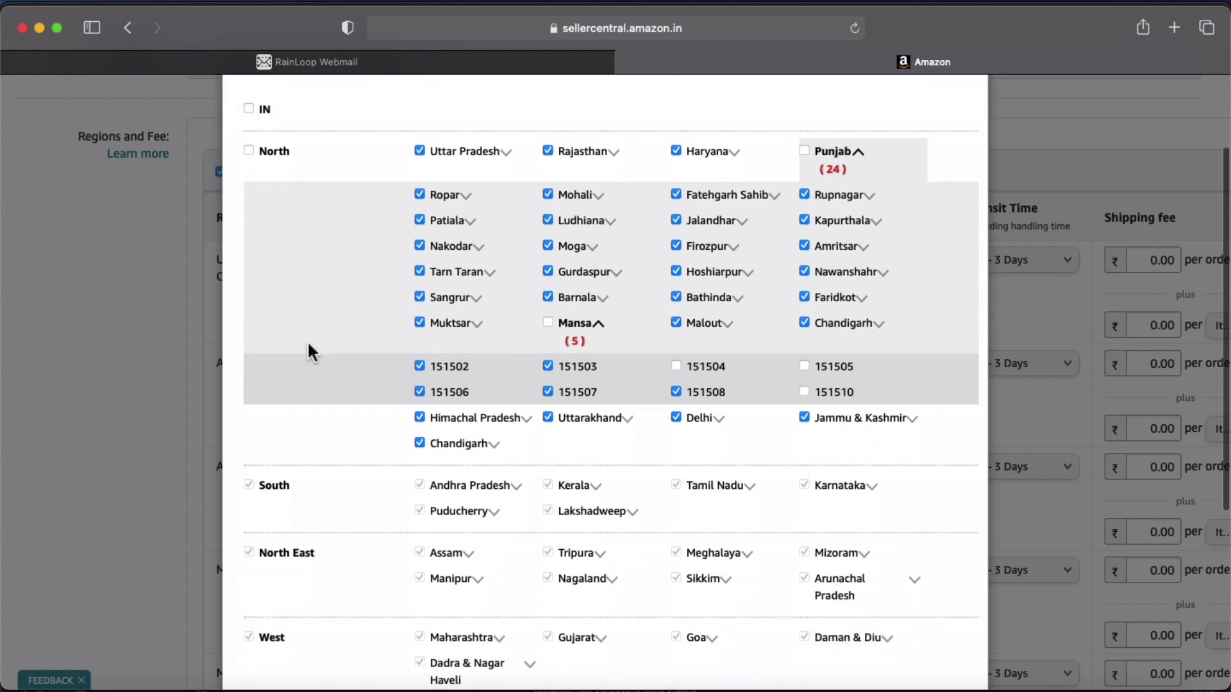
{"action": "scroll", "coordinate": [269, 493], "scroll_direction": "down", "scroll_amount": 1}
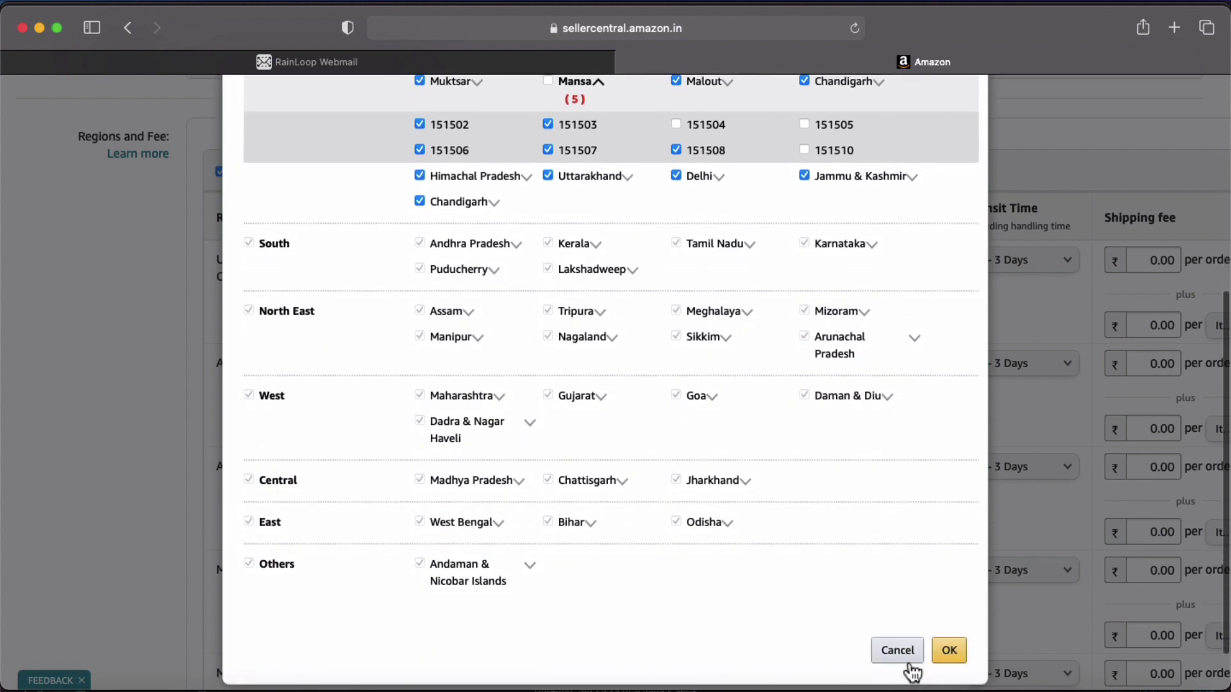
{"action": "scroll", "coordinate": [804, 469], "scroll_direction": "up", "scroll_amount": 1}
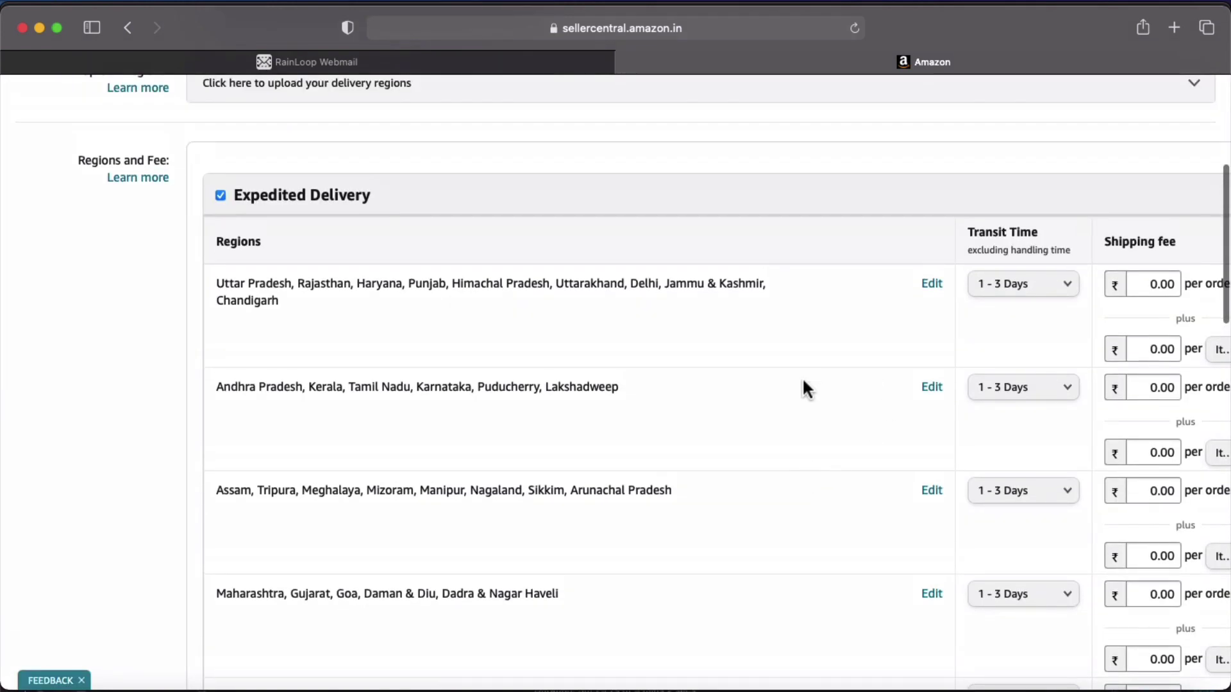
Open the deliverable regions of the southern states' Expedited Delivery row for editing, and try excluding Kerala and selecting it again
{"action": "left_click", "coordinate": [929, 391]}
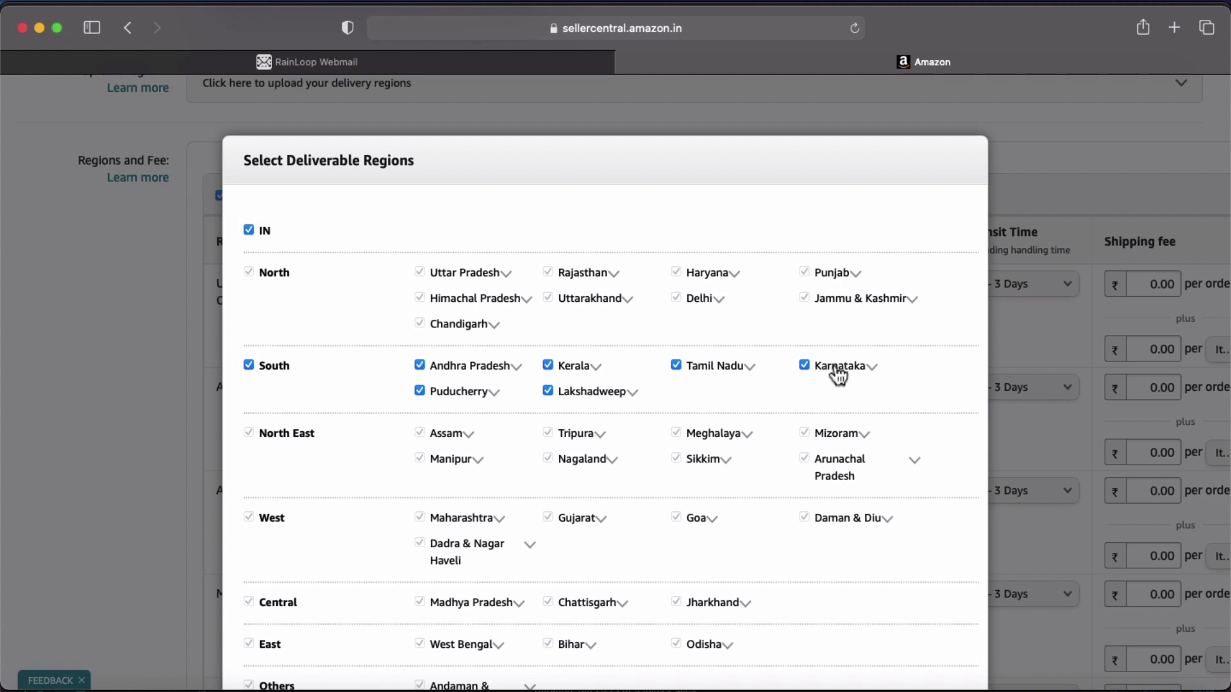
{"action": "left_click", "coordinate": [548, 365]}
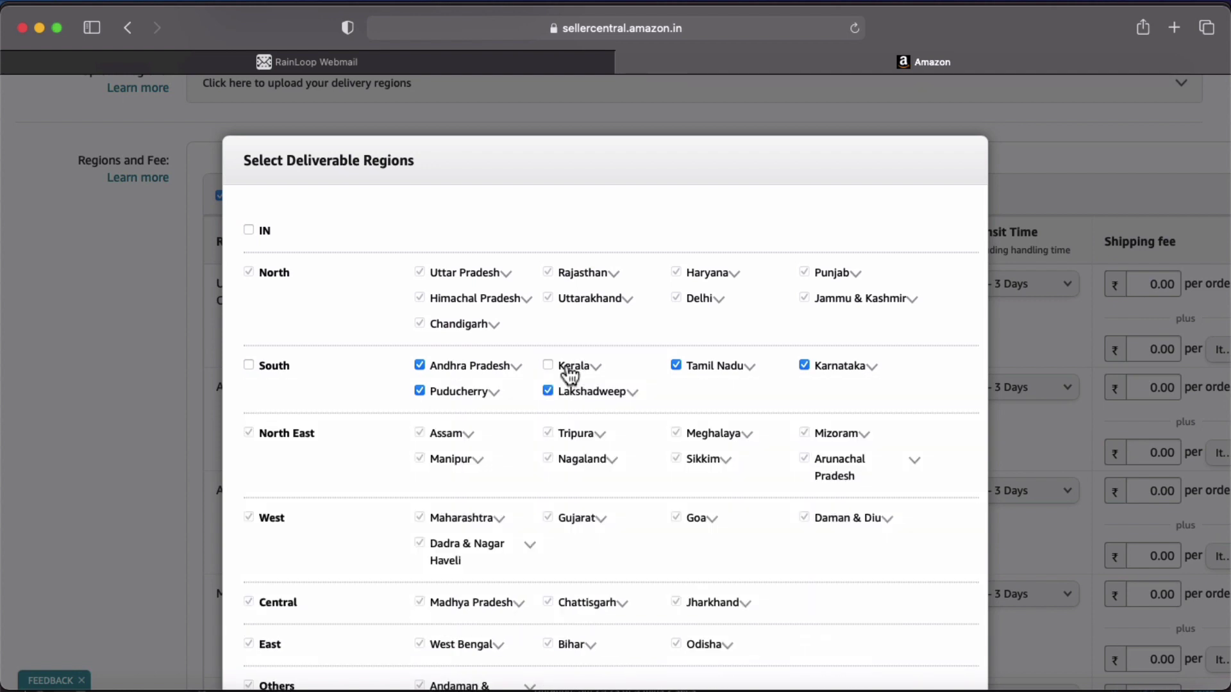
{"action": "left_click", "coordinate": [548, 366]}
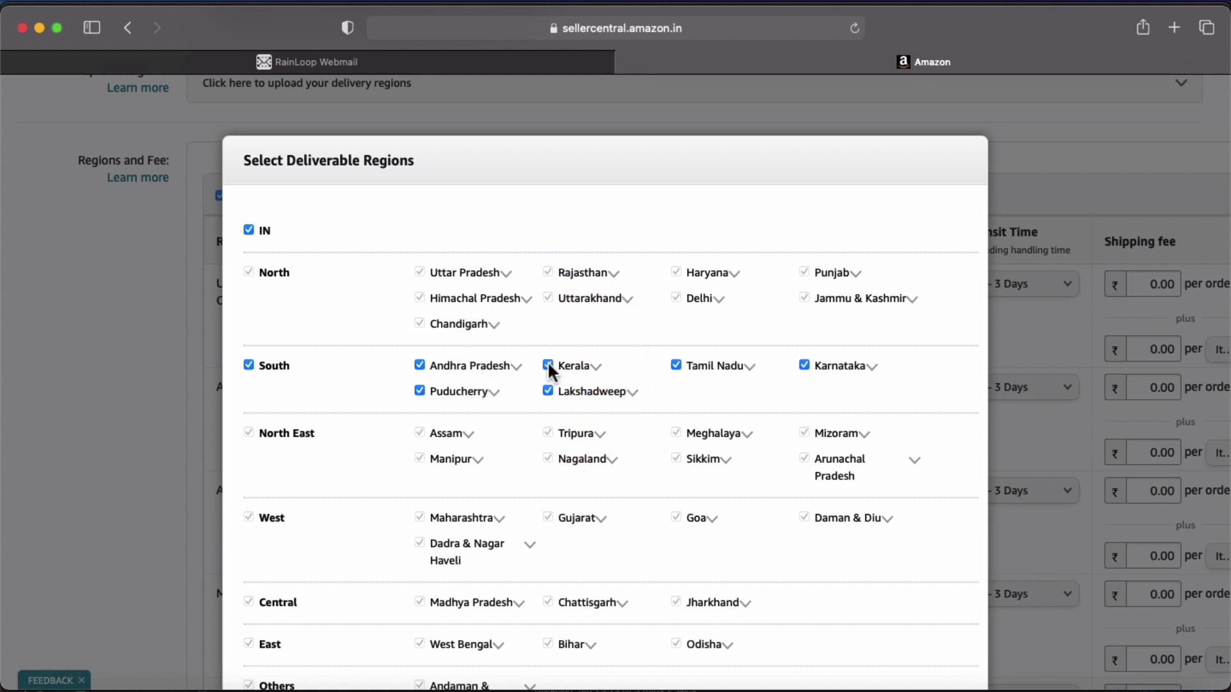
Expand Kerala and its Chengannur district to examine the selectable postal codes, and cancel the southern states' region selection
{"action": "left_click", "coordinate": [574, 365]}
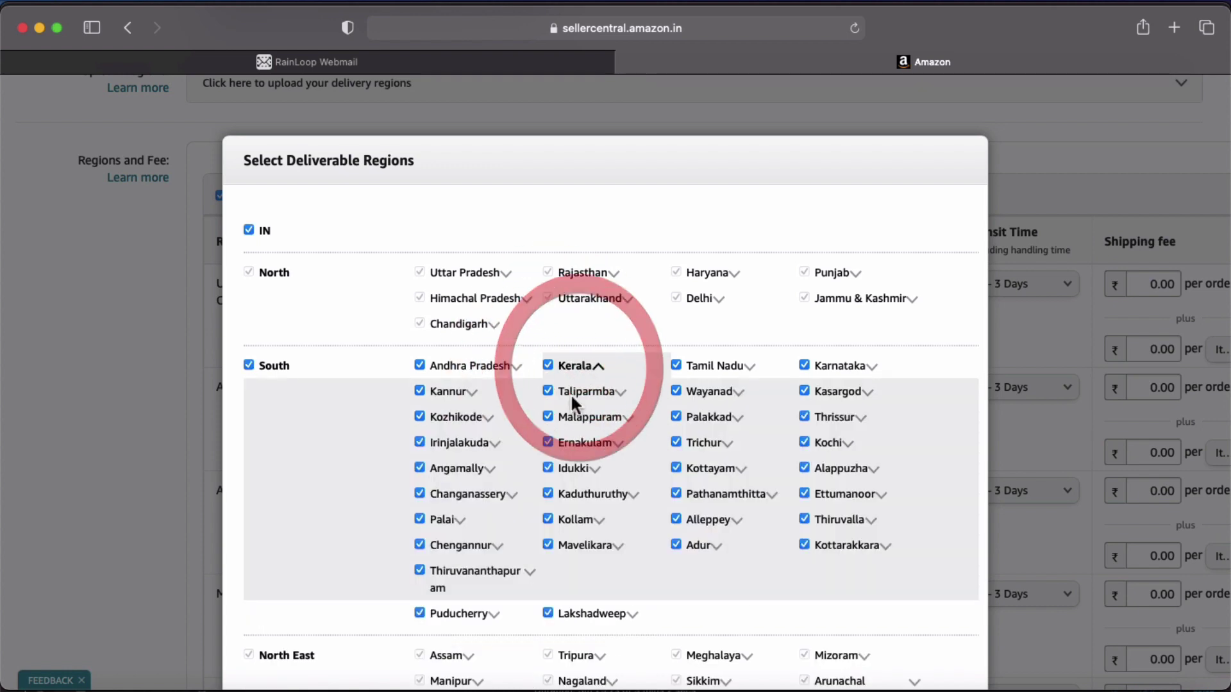
{"action": "scroll", "coordinate": [568, 497], "scroll_direction": "down", "scroll_amount": 1}
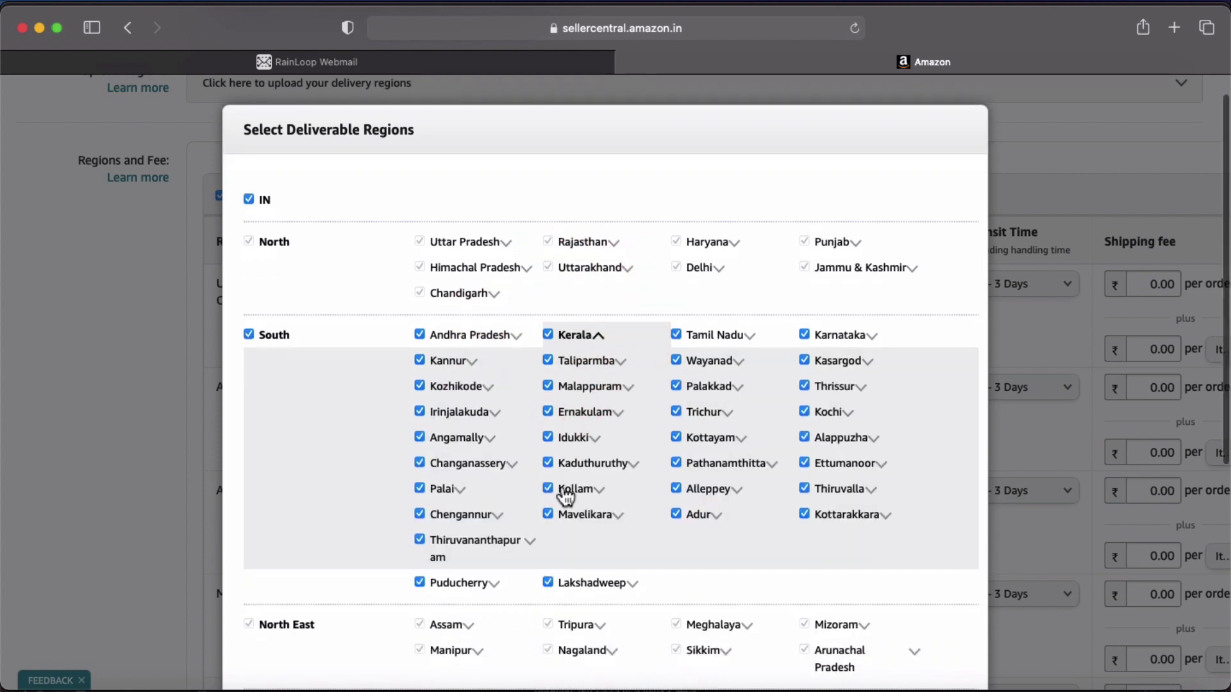
{"action": "left_click", "coordinate": [497, 517]}
{"action": "scroll", "coordinate": [499, 538], "scroll_direction": "down", "scroll_amount": 2}
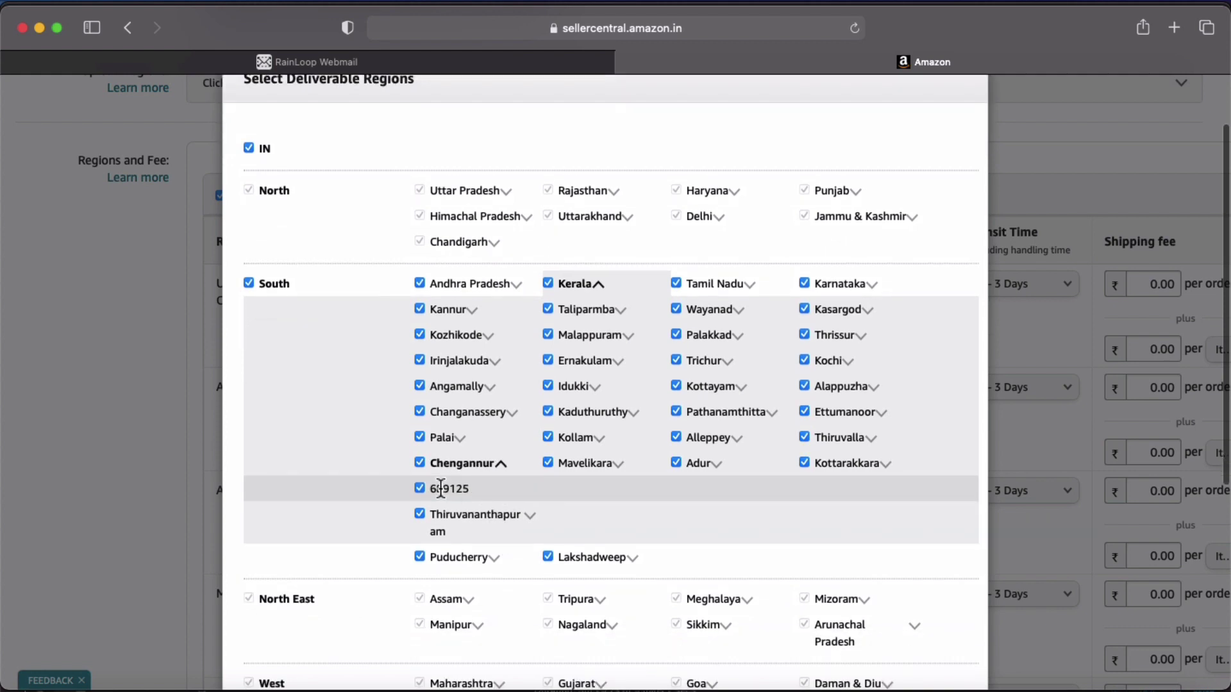
{"action": "scroll", "coordinate": [788, 494], "scroll_direction": "down", "scroll_amount": 10}
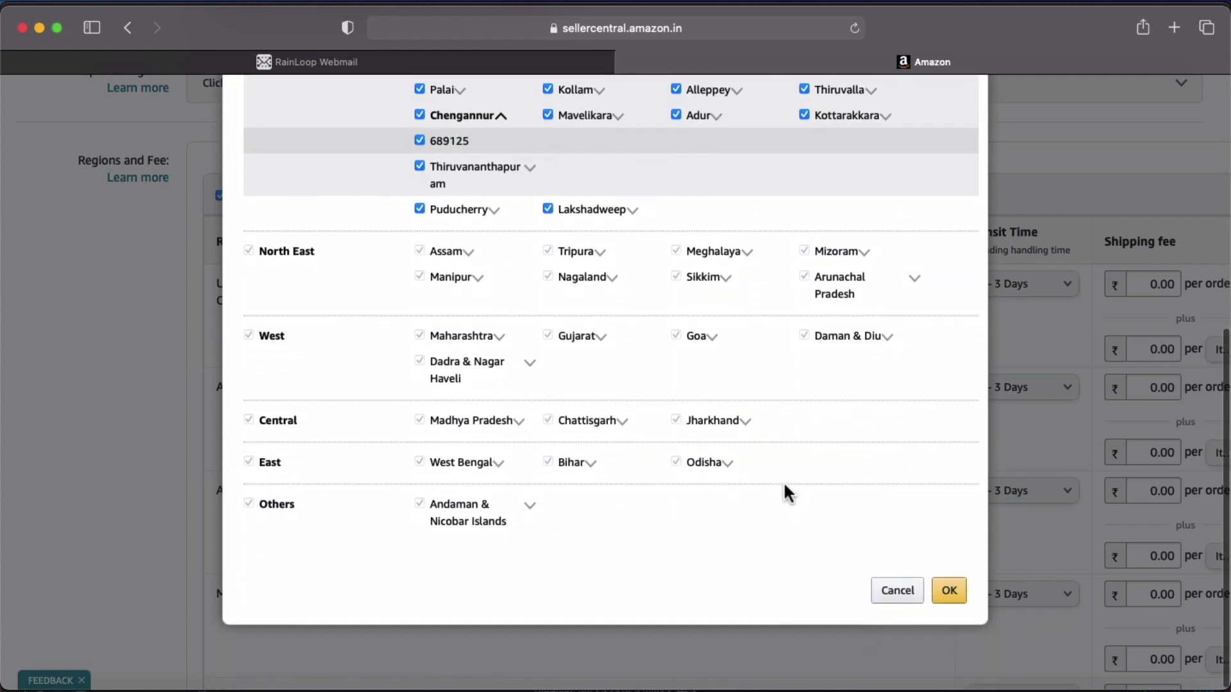
{"action": "scroll", "coordinate": [467, 325], "scroll_direction": "up", "scroll_amount": 2}
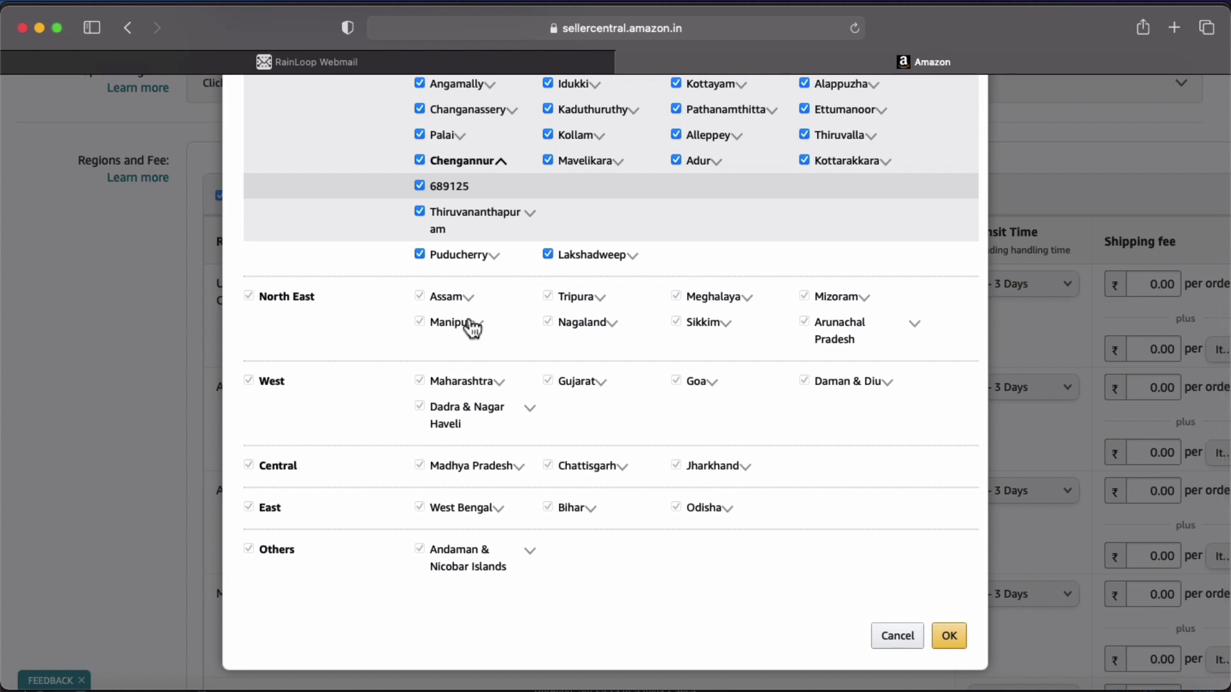
{"action": "scroll", "coordinate": [488, 362], "scroll_direction": "up", "scroll_amount": 5}
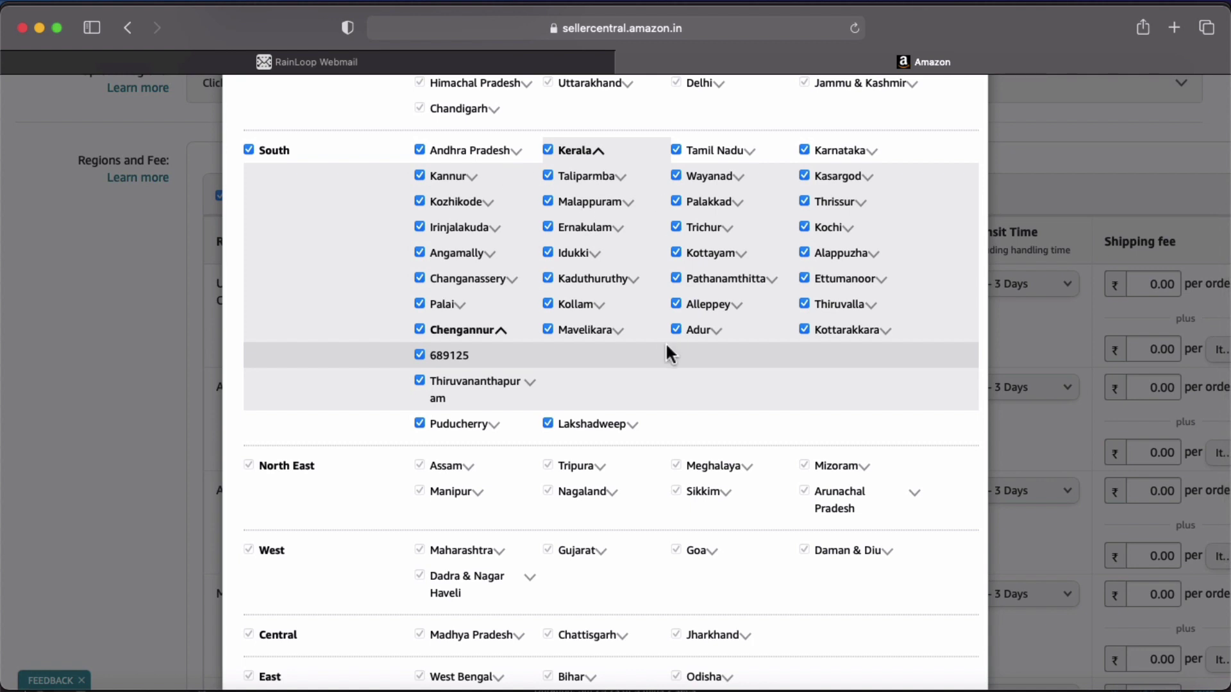
{"action": "scroll", "coordinate": [667, 351], "scroll_direction": "down", "scroll_amount": 1}
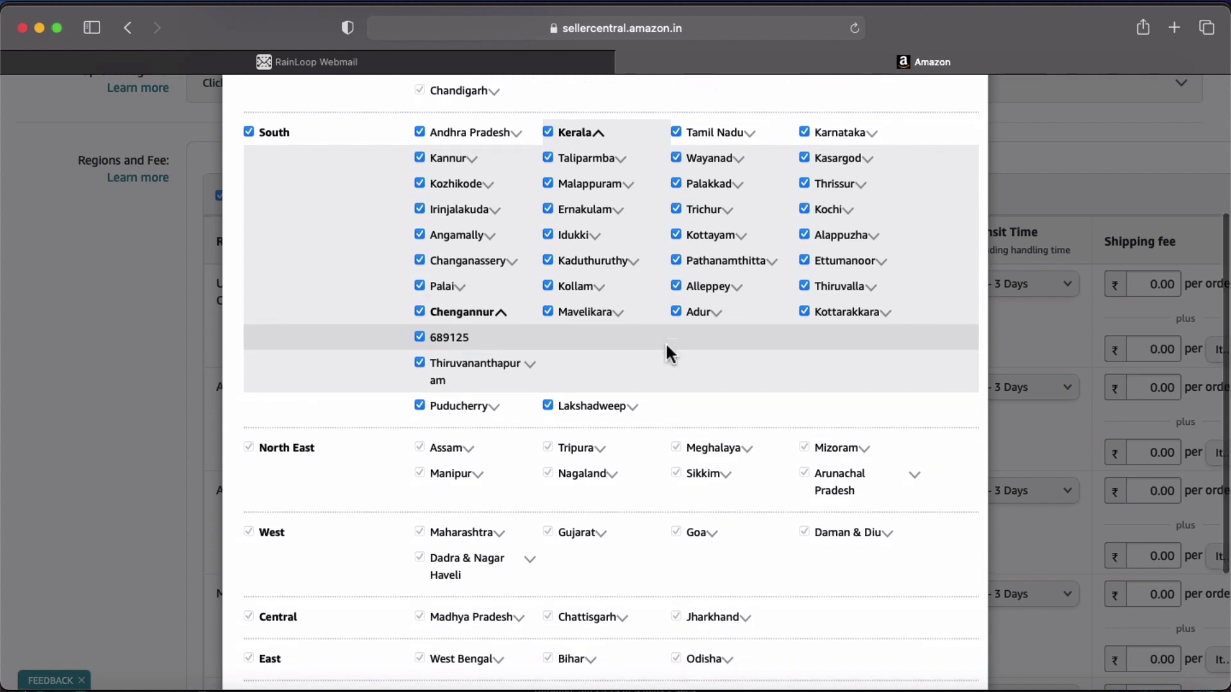
{"action": "scroll", "coordinate": [665, 341], "scroll_direction": "down", "scroll_amount": 5}
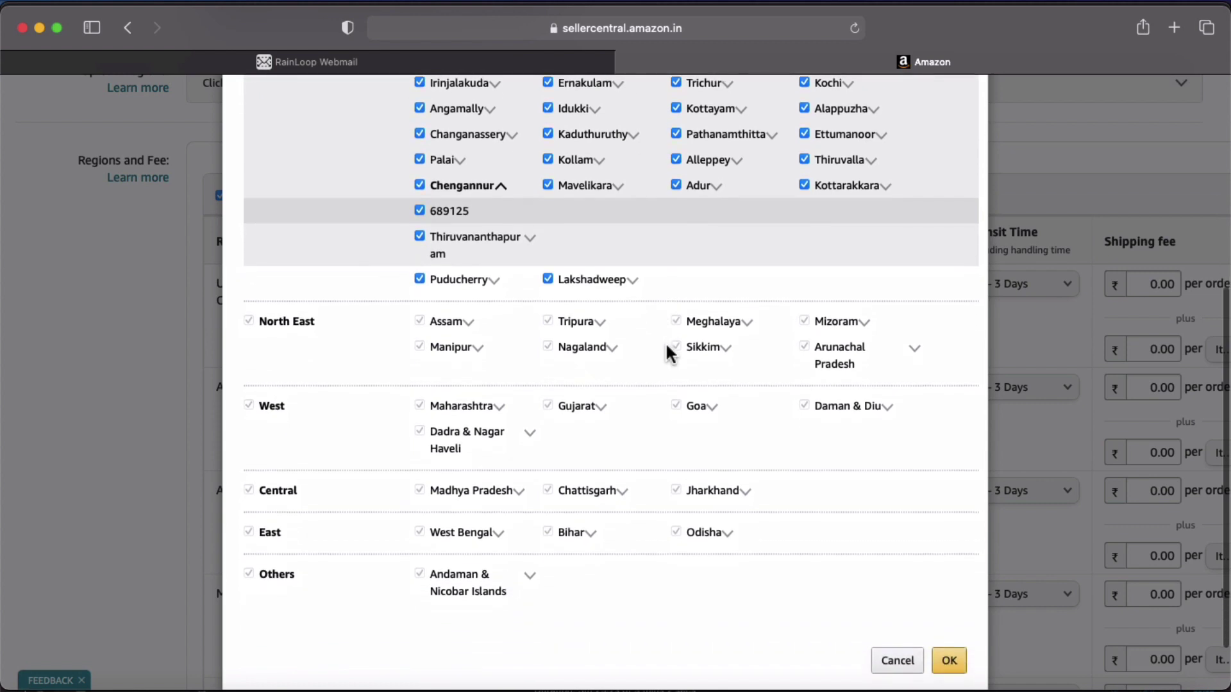
{"action": "left_click", "coordinate": [893, 598]}
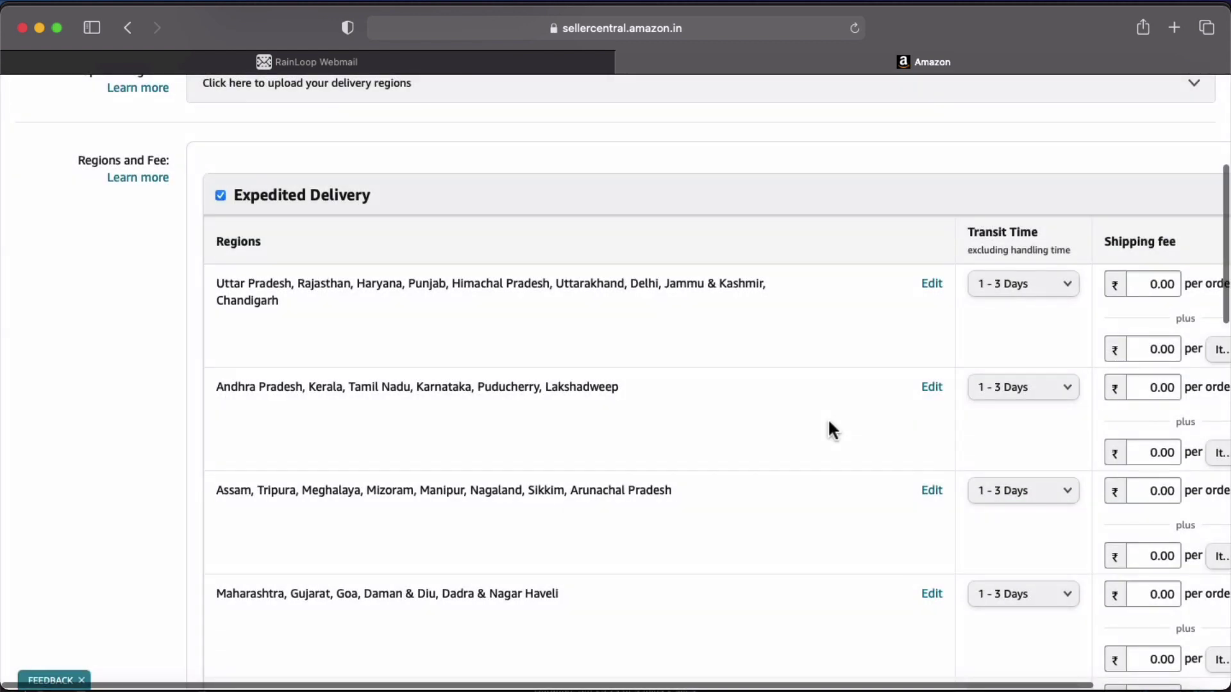
Review the shipping fees and the remaining delivery rows of the FBM template, and save the template
{"action": "scroll", "coordinate": [828, 422], "scroll_direction": "right", "scroll_amount": 5}
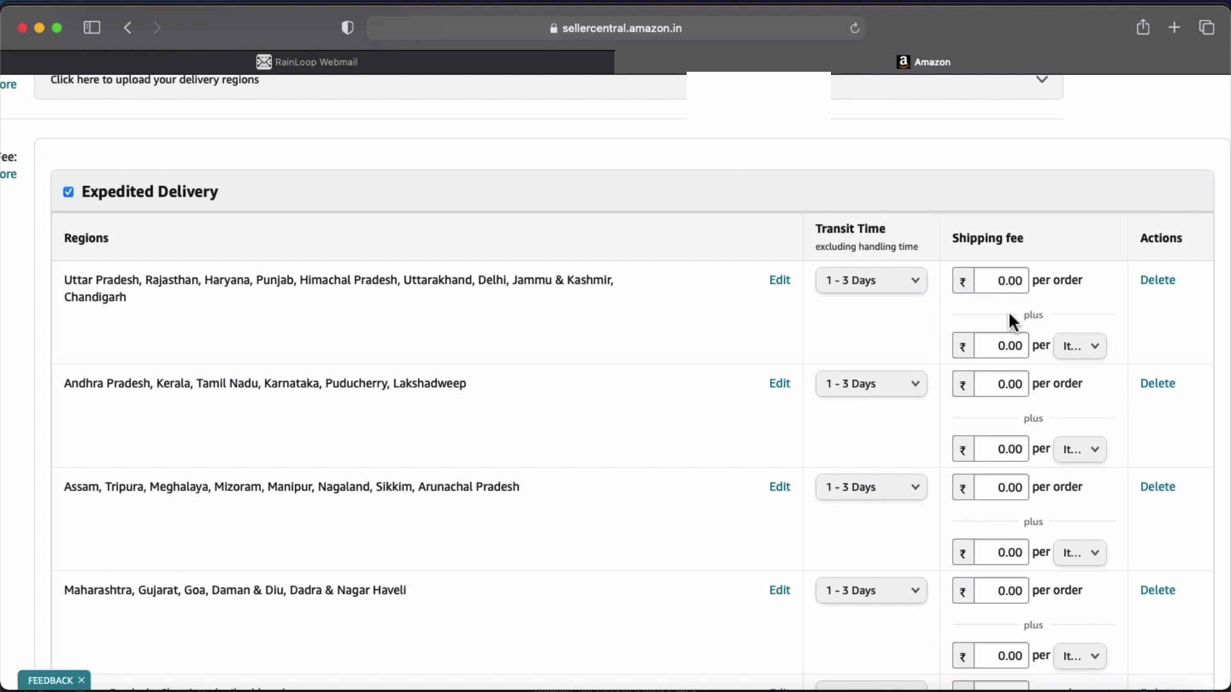
{"action": "scroll", "coordinate": [1009, 314], "scroll_direction": "up", "scroll_amount": 4}
{"action": "scroll", "coordinate": [1009, 314], "scroll_direction": "down", "scroll_amount": 10}
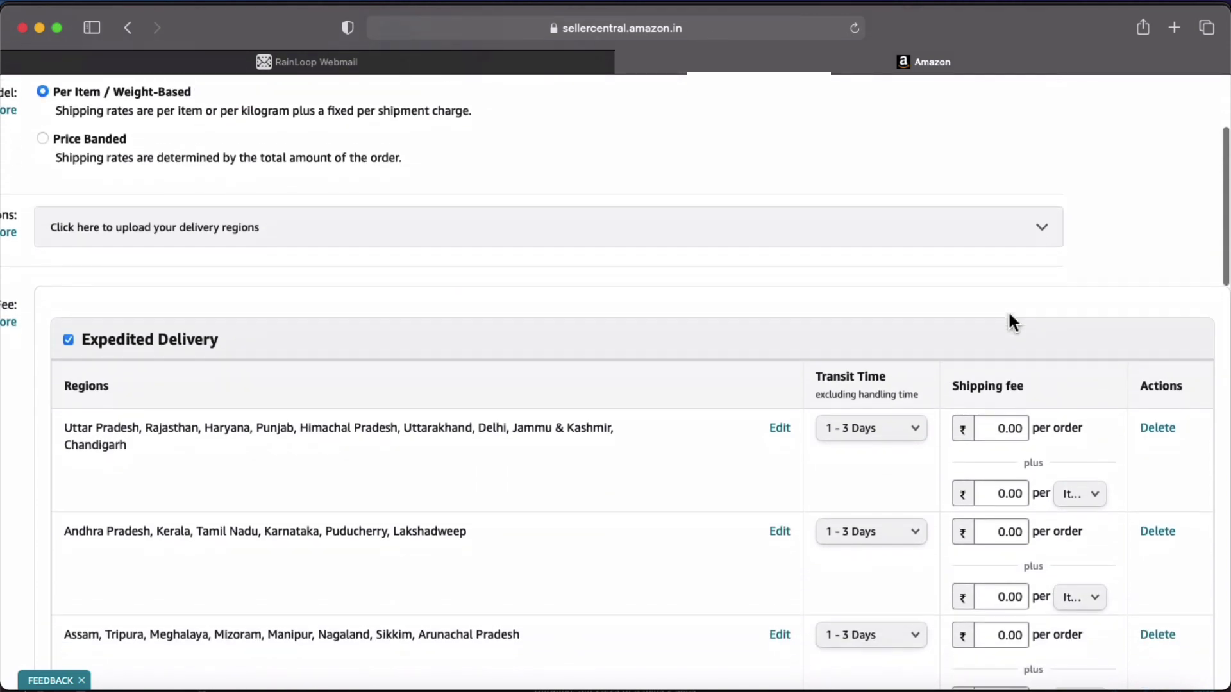
{"action": "scroll", "coordinate": [1008, 310], "scroll_direction": "down", "scroll_amount": 20}
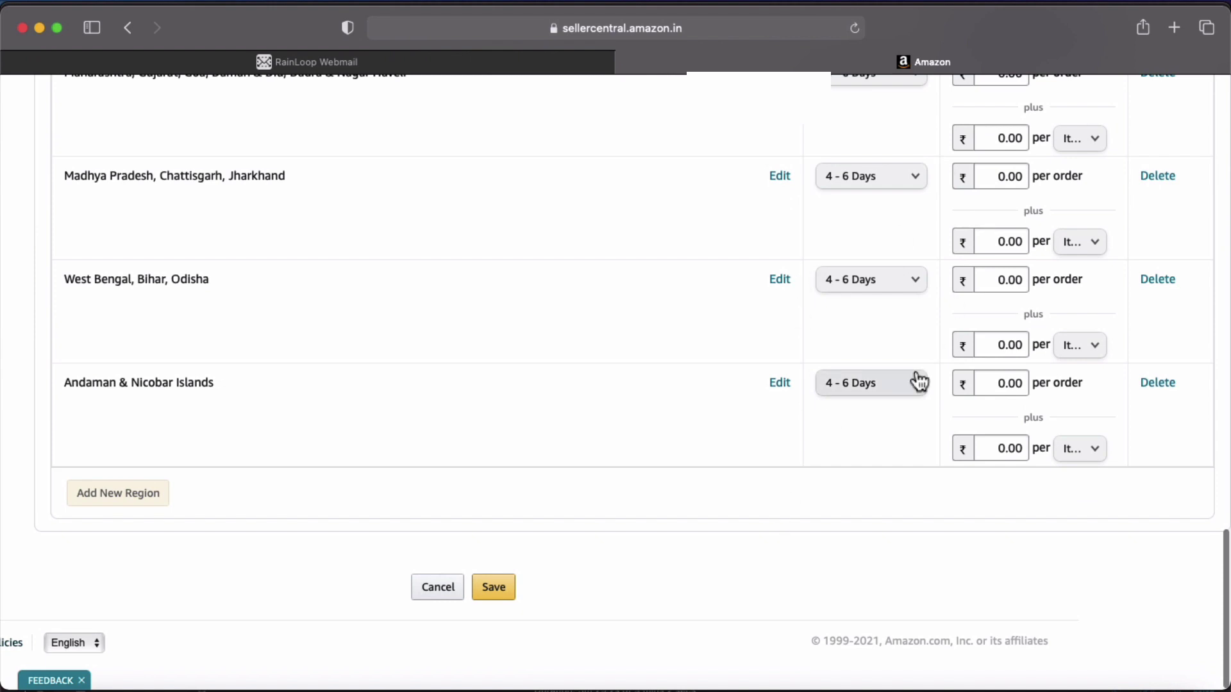
{"action": "left_click", "coordinate": [501, 586]}
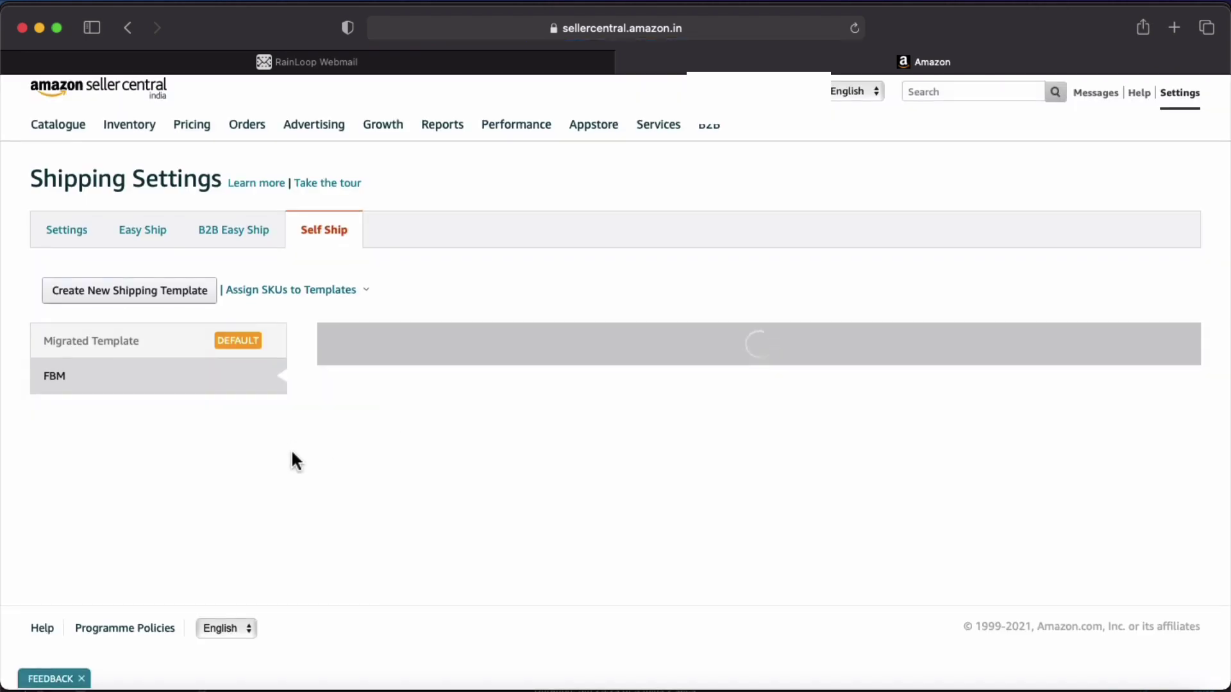
View the Migrated Template and the FBM template in turn, examining FBM's Expedited Delivery regions, transit times and fees
{"action": "left_click", "coordinate": [137, 344]}
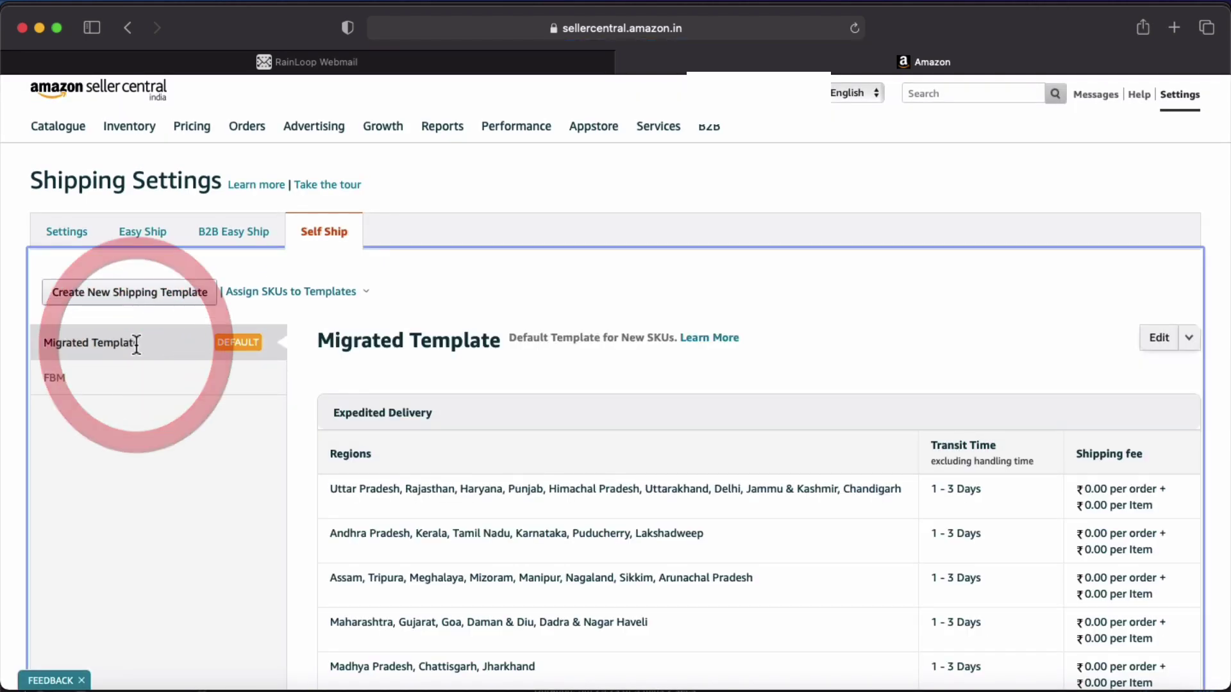
{"action": "left_click", "coordinate": [127, 384]}
{"action": "scroll", "coordinate": [346, 440], "scroll_direction": "down", "scroll_amount": 3}
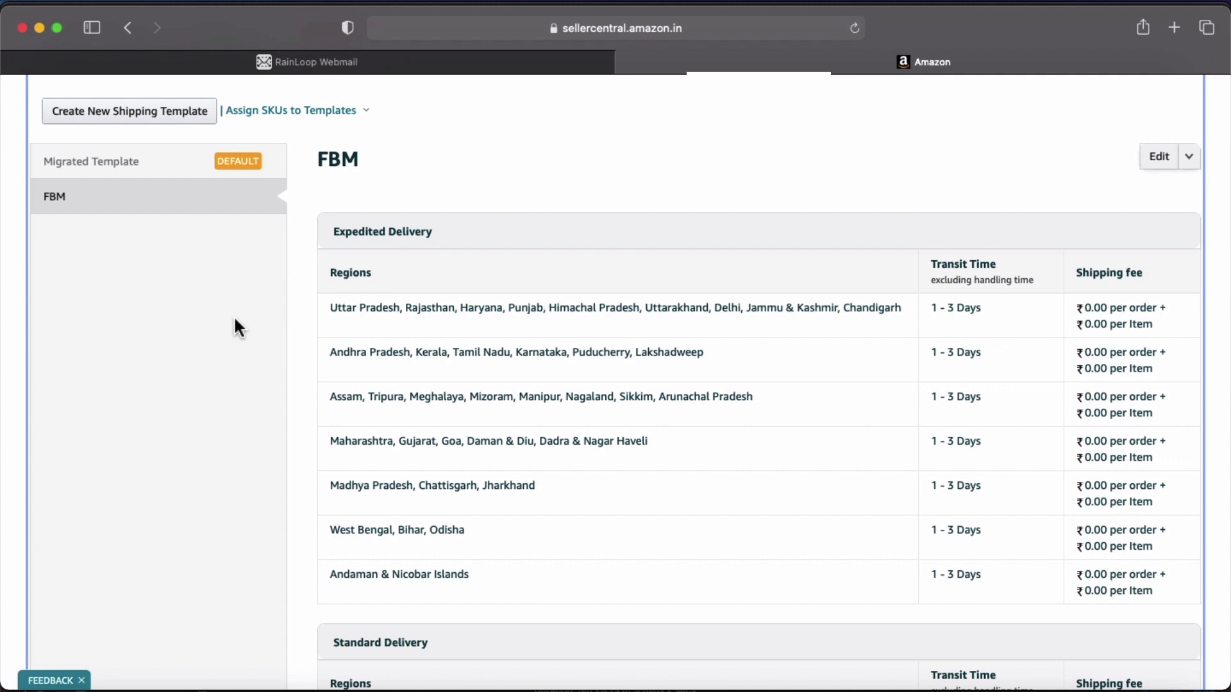
{"action": "scroll", "coordinate": [234, 321], "scroll_direction": "up", "scroll_amount": 3}
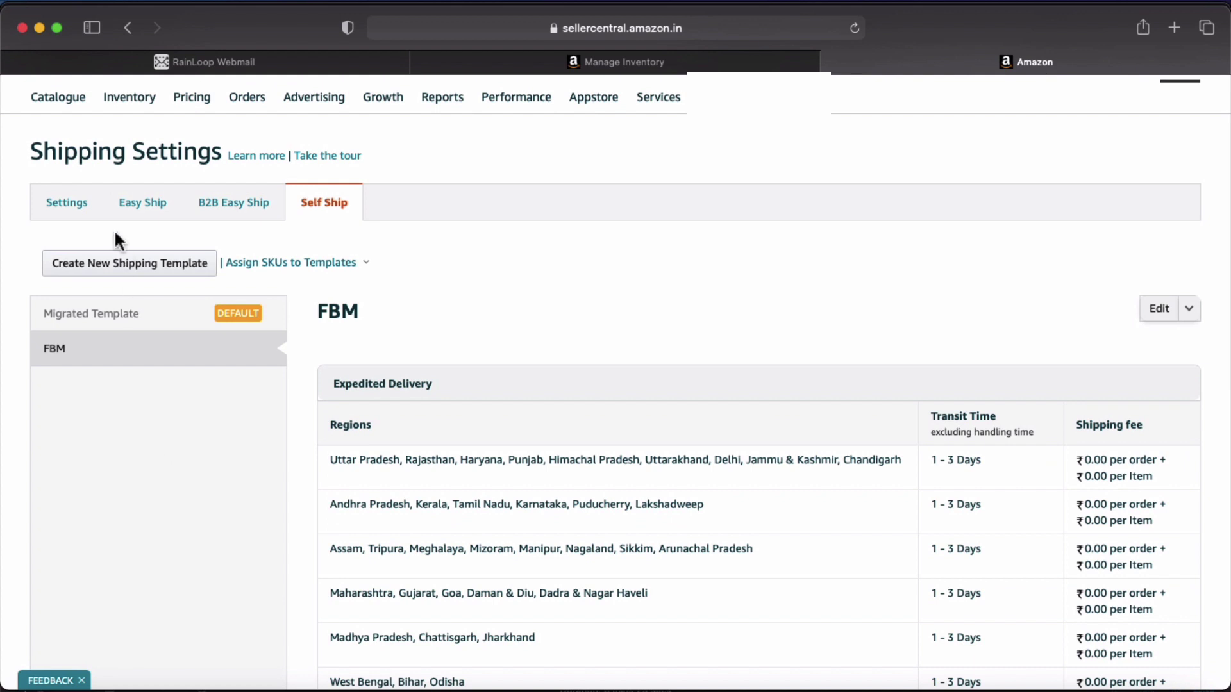
Go to the inventory management page and open the third listed product for editing at its offer details
{"action": "mouse_move", "coordinate": [126, 119]}
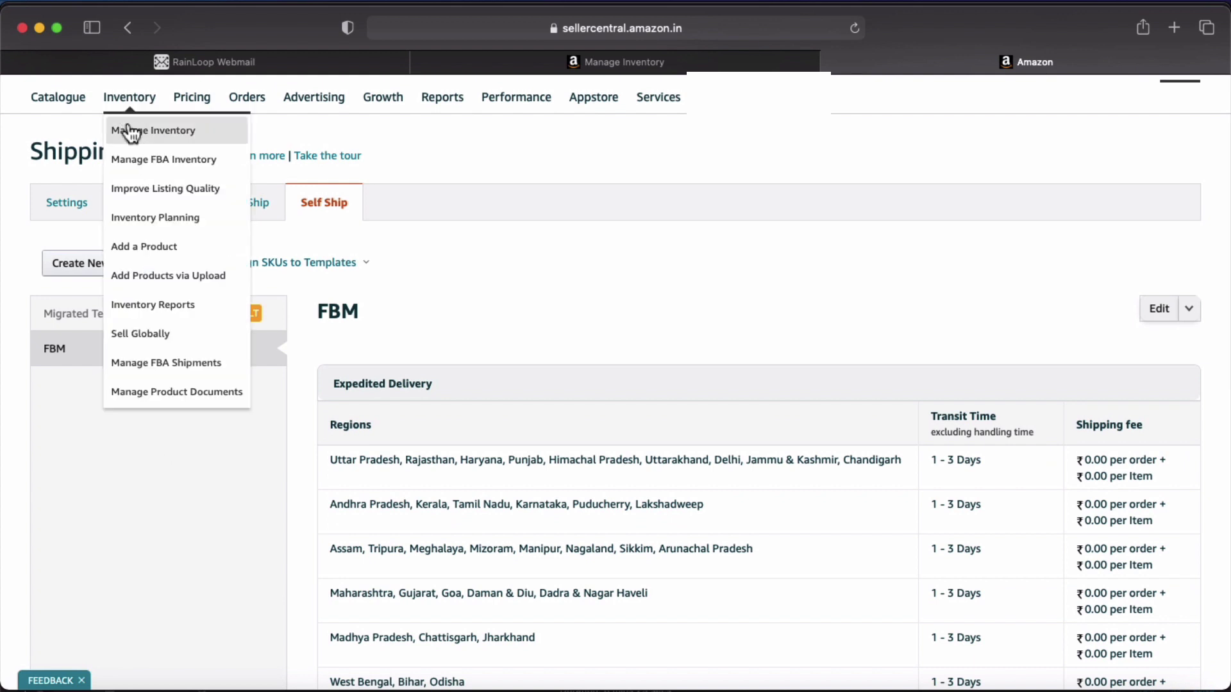
{"action": "left_click", "coordinate": [131, 132]}
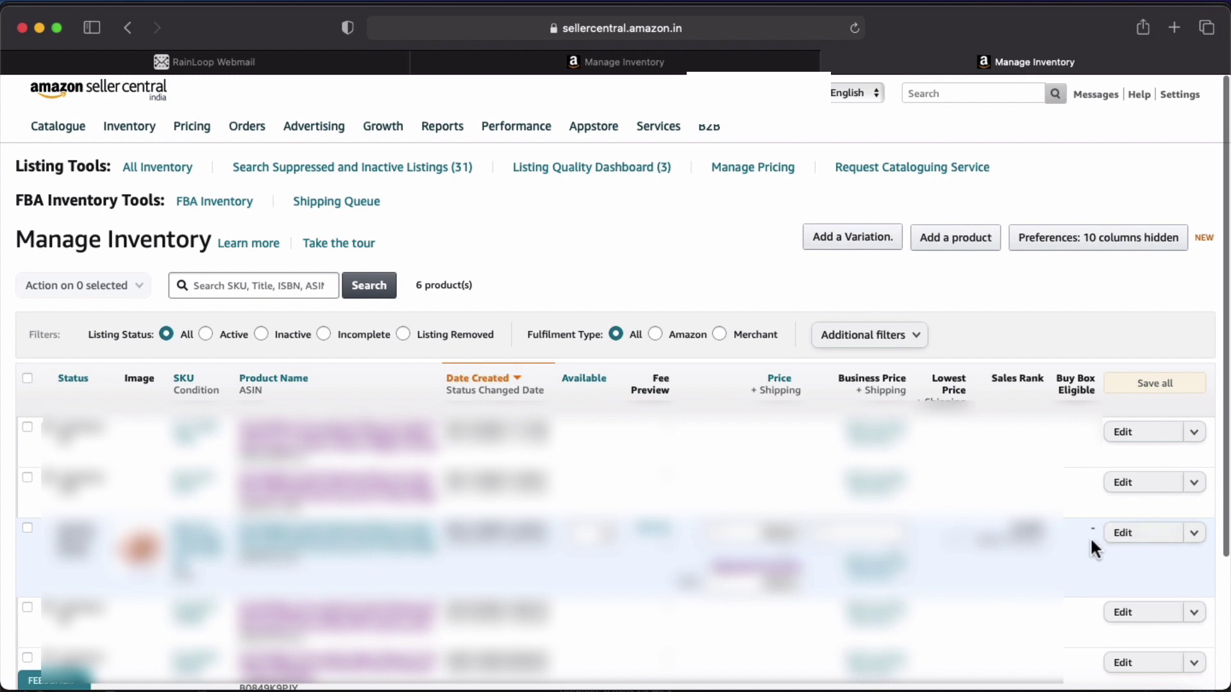
{"action": "left_click", "coordinate": [1143, 538]}
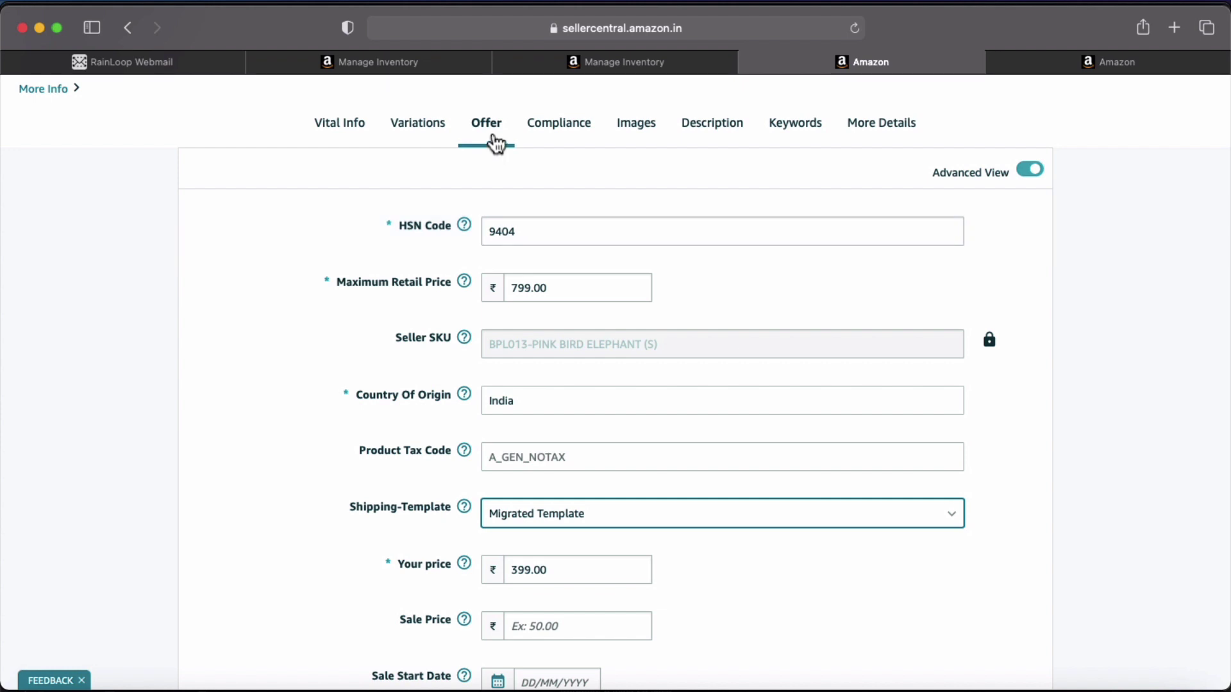
Set the listing's shipping template to FBM and review the remaining offer fields
{"action": "scroll", "coordinate": [509, 357], "scroll_direction": "down", "scroll_amount": 3}
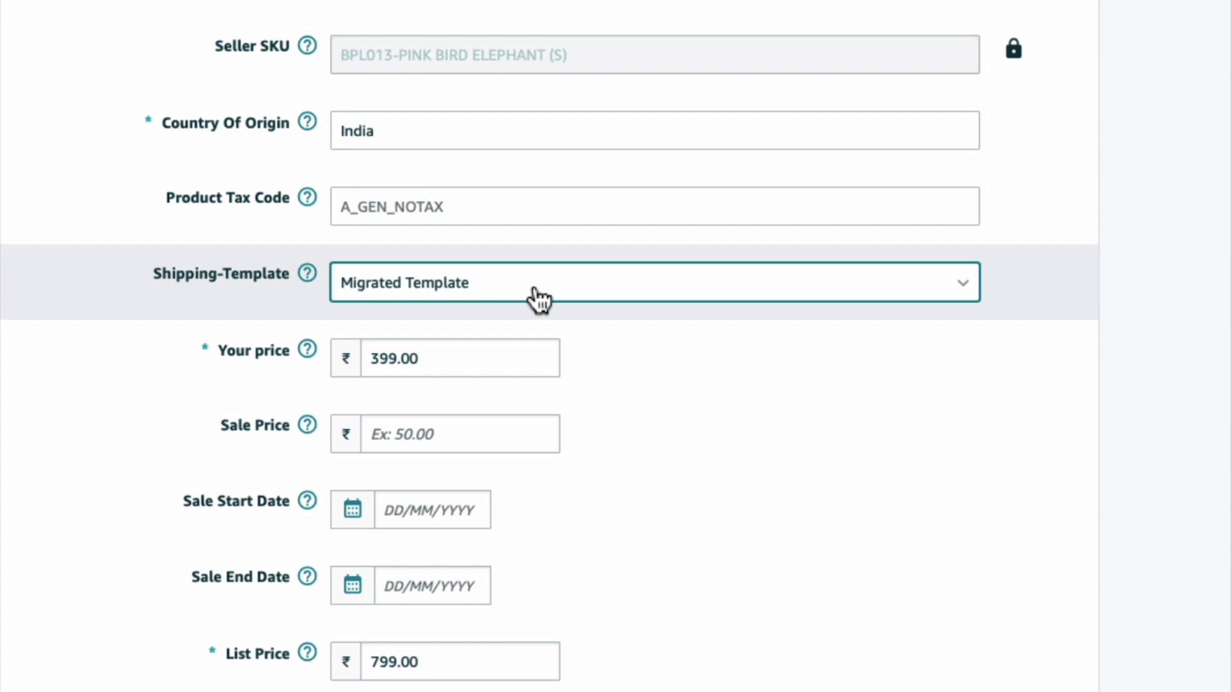
{"action": "left_click", "coordinate": [538, 298]}
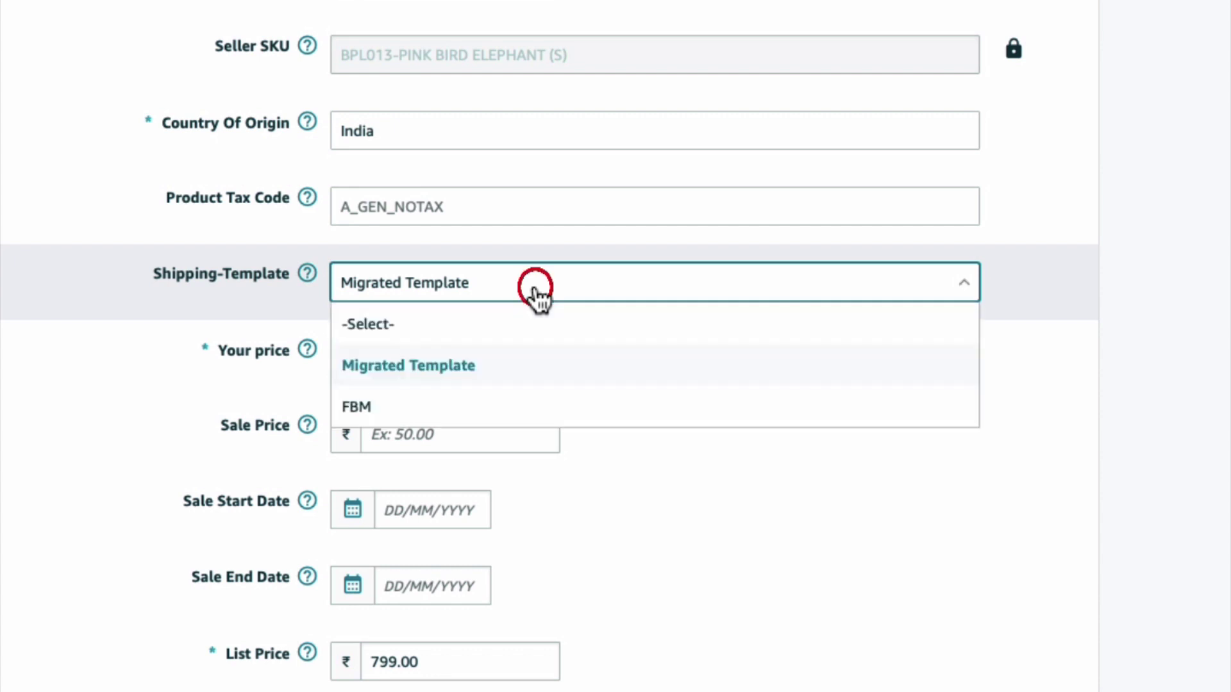
{"action": "left_click", "coordinate": [398, 410]}
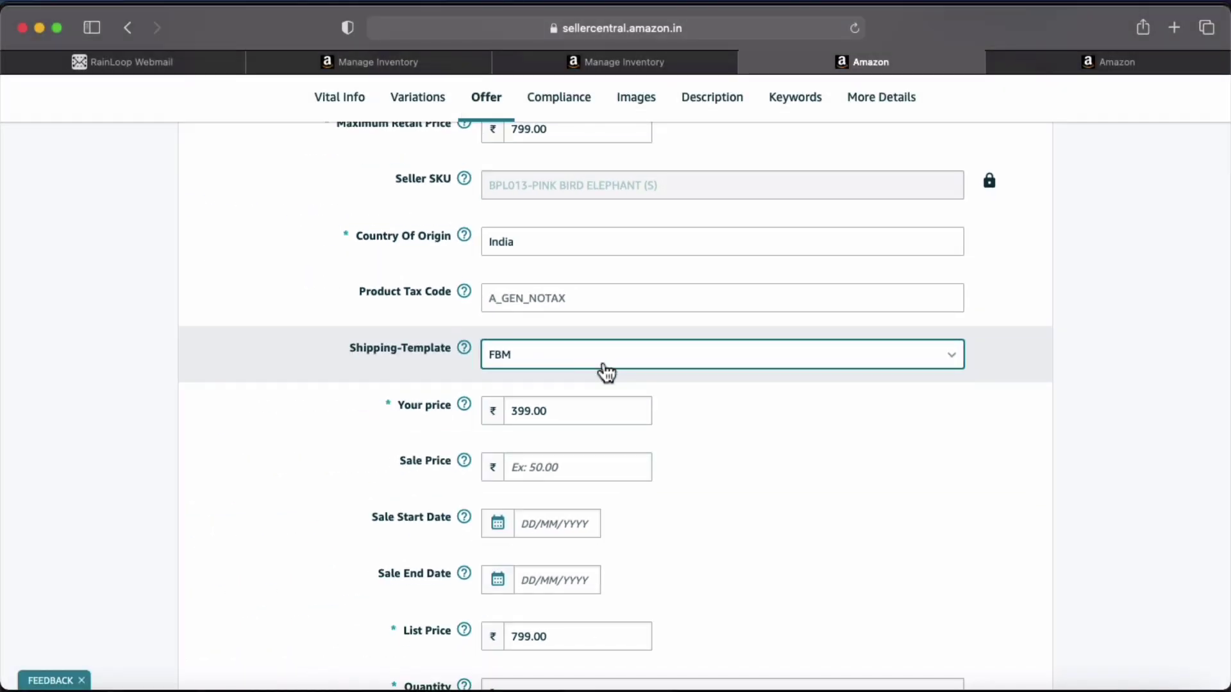
{"action": "scroll", "coordinate": [494, 305], "scroll_direction": "down", "scroll_amount": 10}
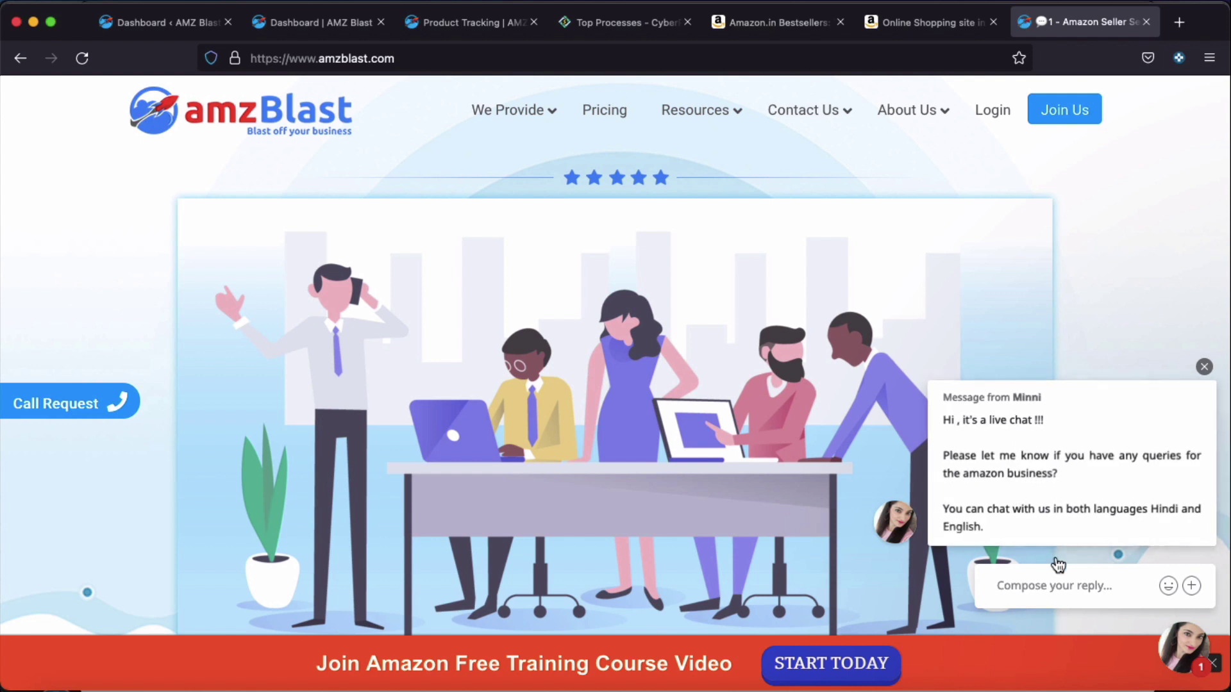
Switch to the amzBlast website and open its live chat
{"action": "left_click", "coordinate": [1063, 584]}
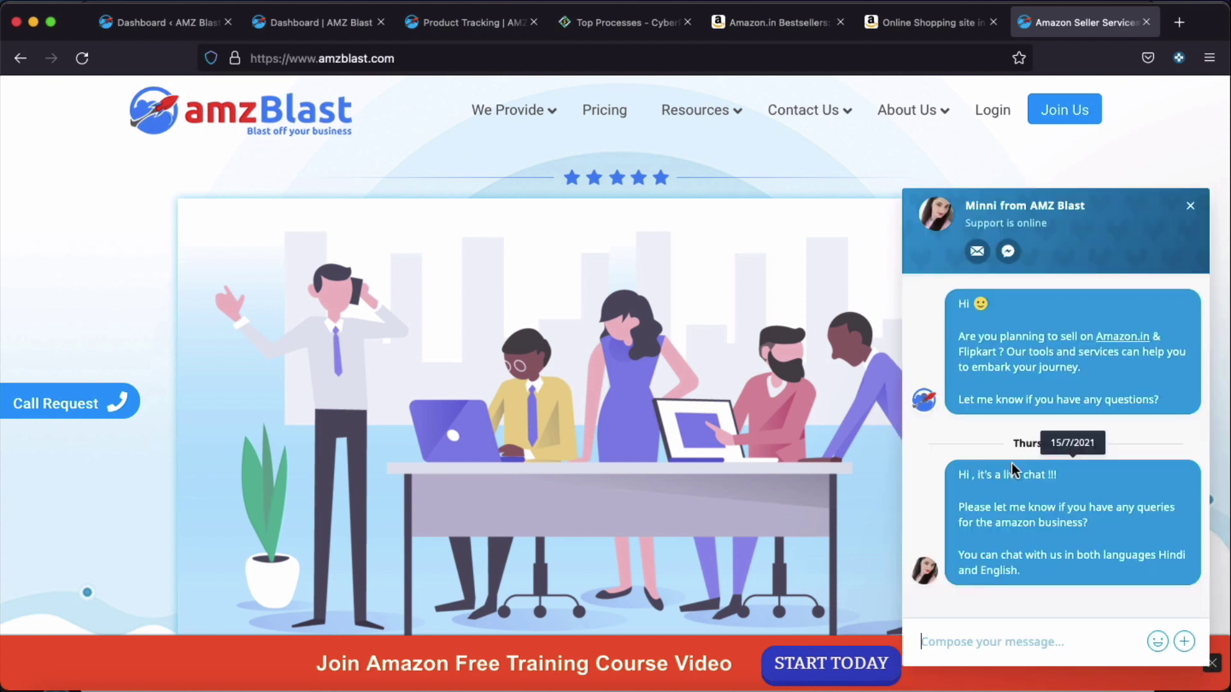